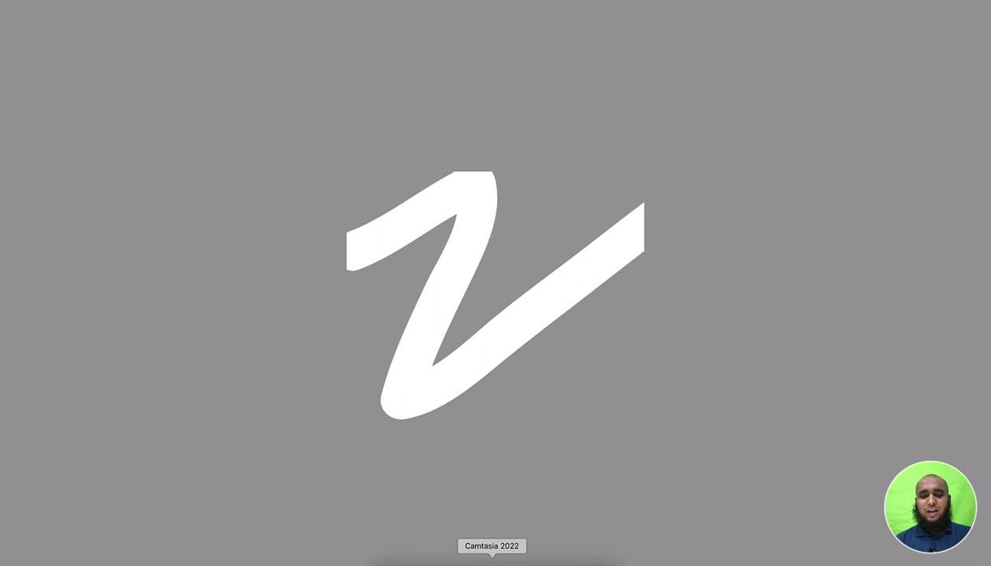
- Search Google for 'code pen' in Chrome and open the CodePen homepage at codepen.io
click(427, 560)
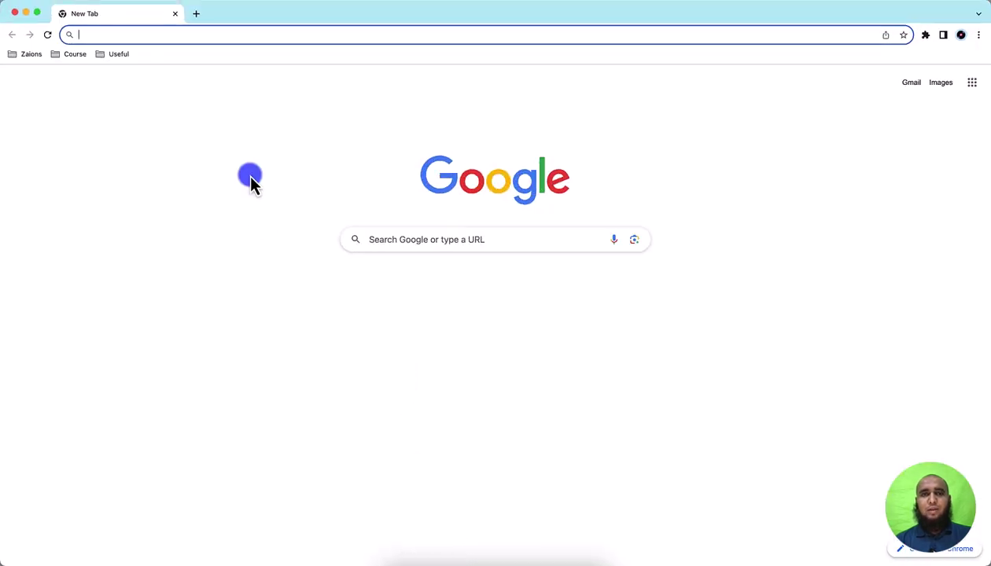
text(code pen)
key(Return)
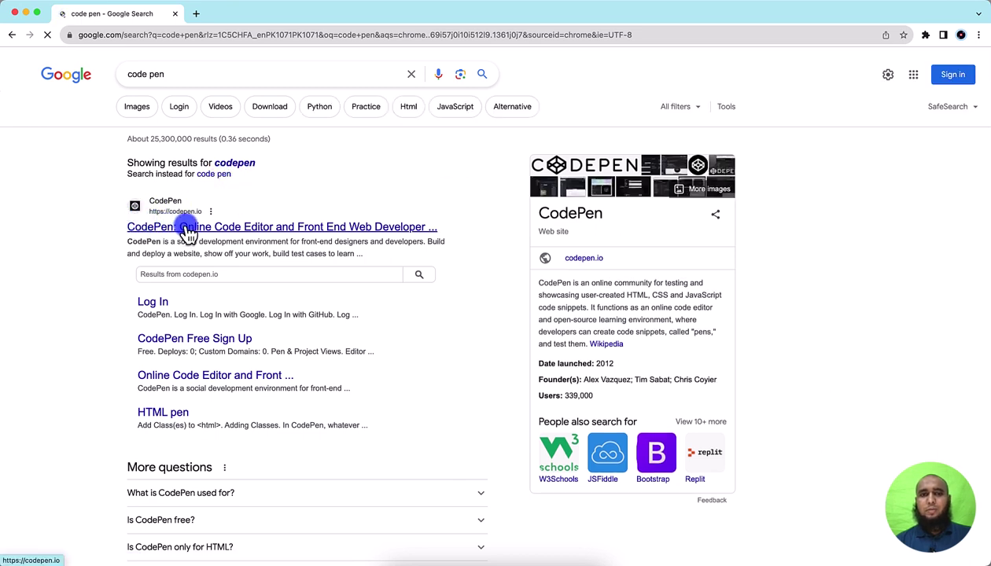
click(189, 234)
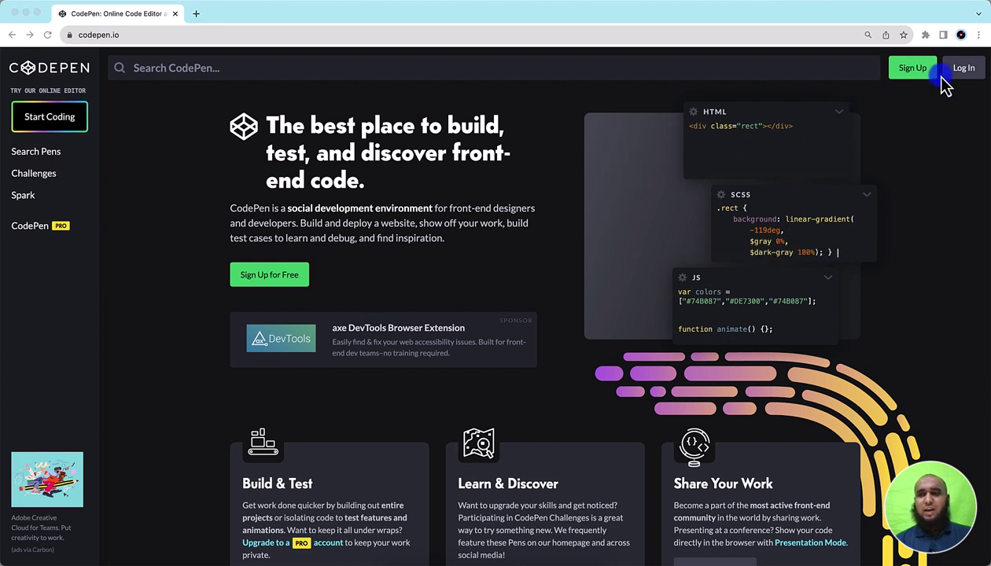
- Start CodePen's free sign-up using the Sign Up with Google option
click(915, 70)
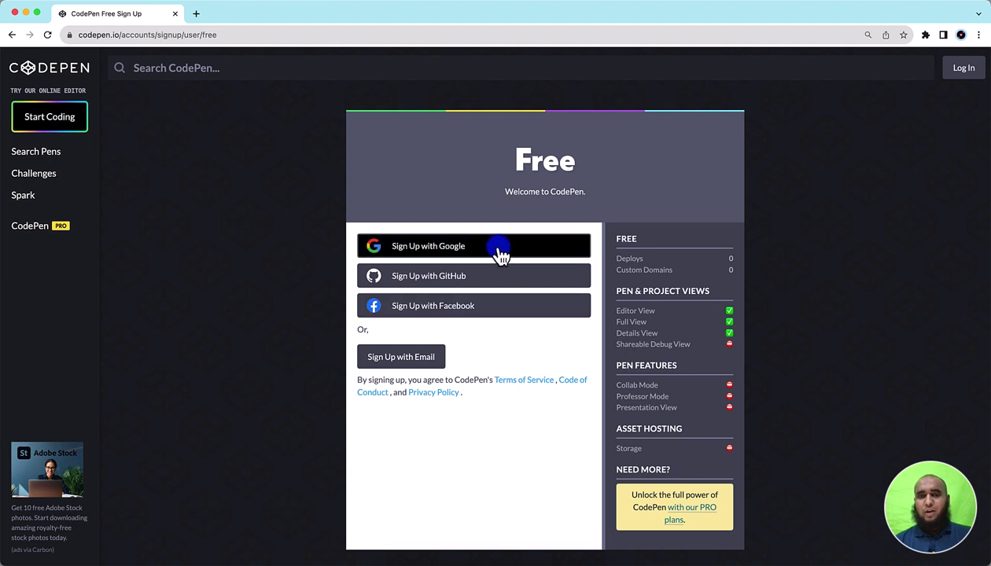
click(462, 249)
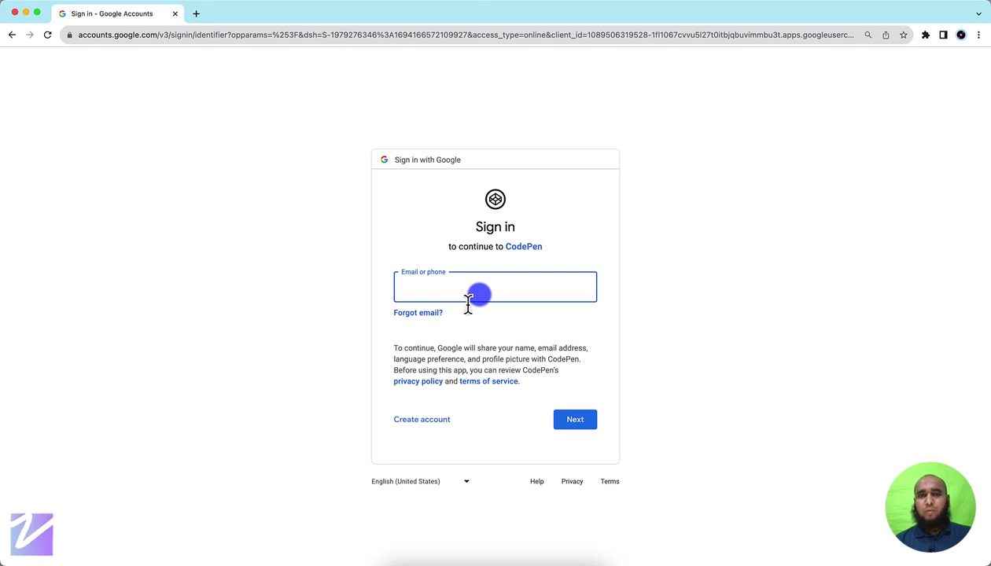
- Sign in to CodePen with the Google account's e-mail address and password
key(super+v)
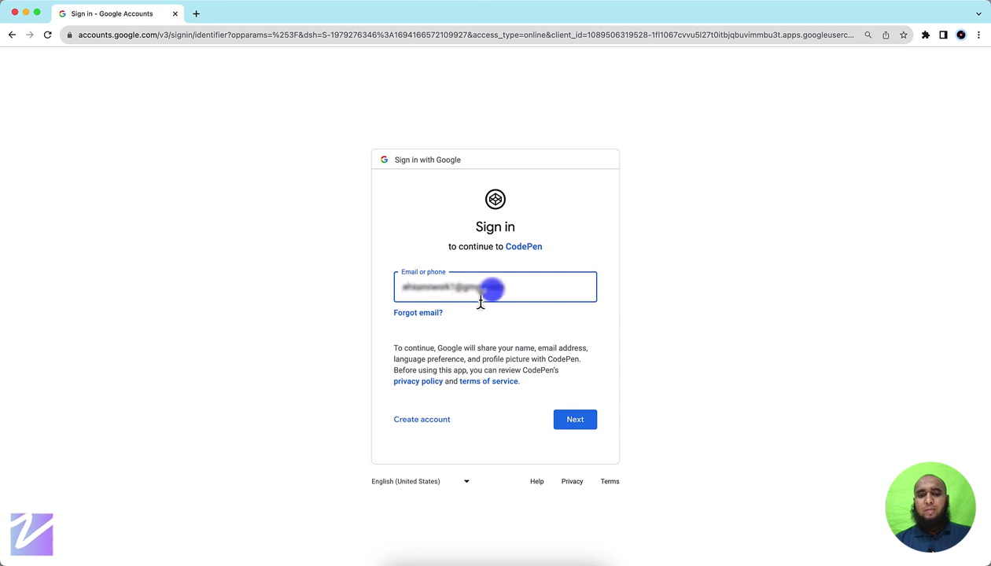
click(583, 423)
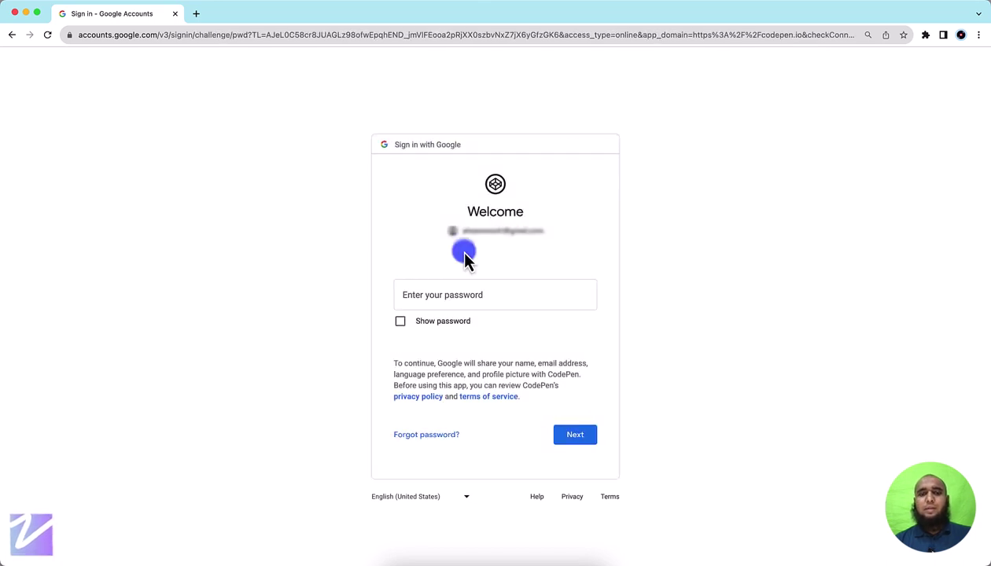
click(431, 299)
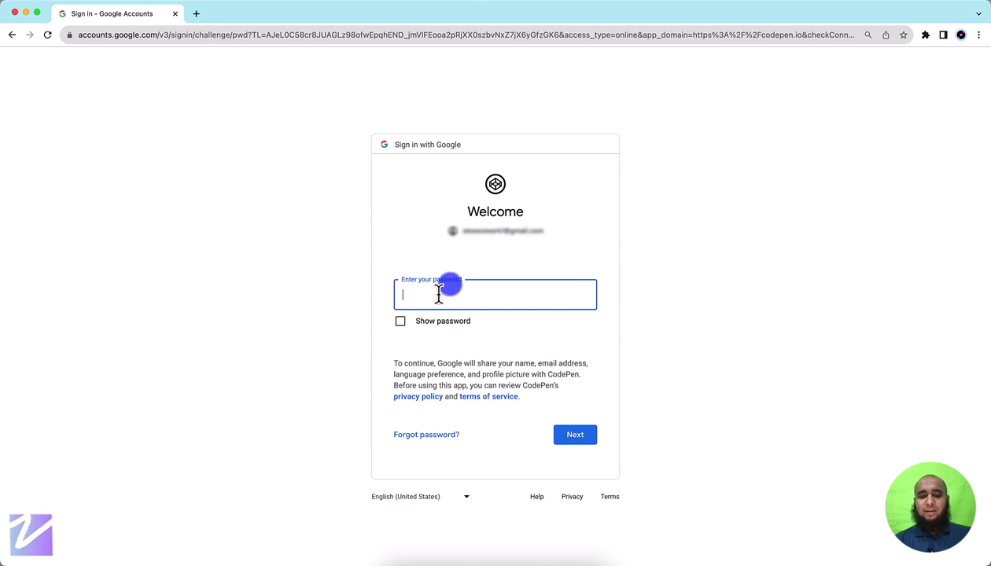
text(*)
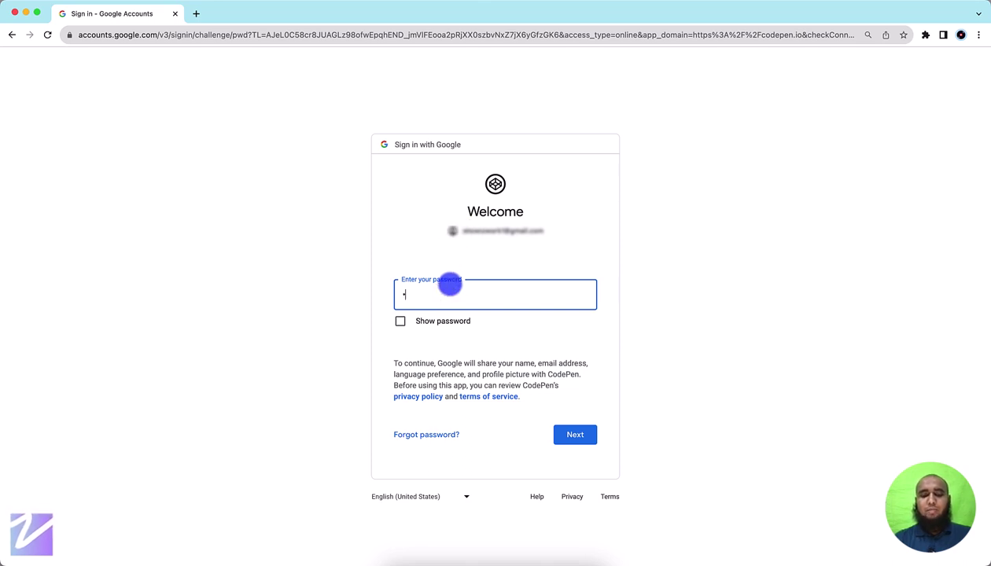
text(********)
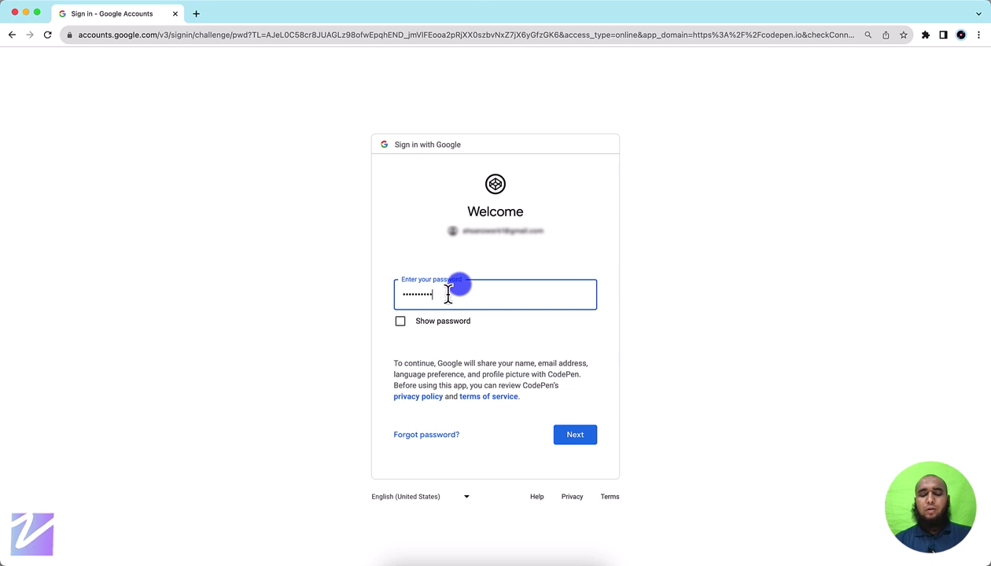
click(573, 435)
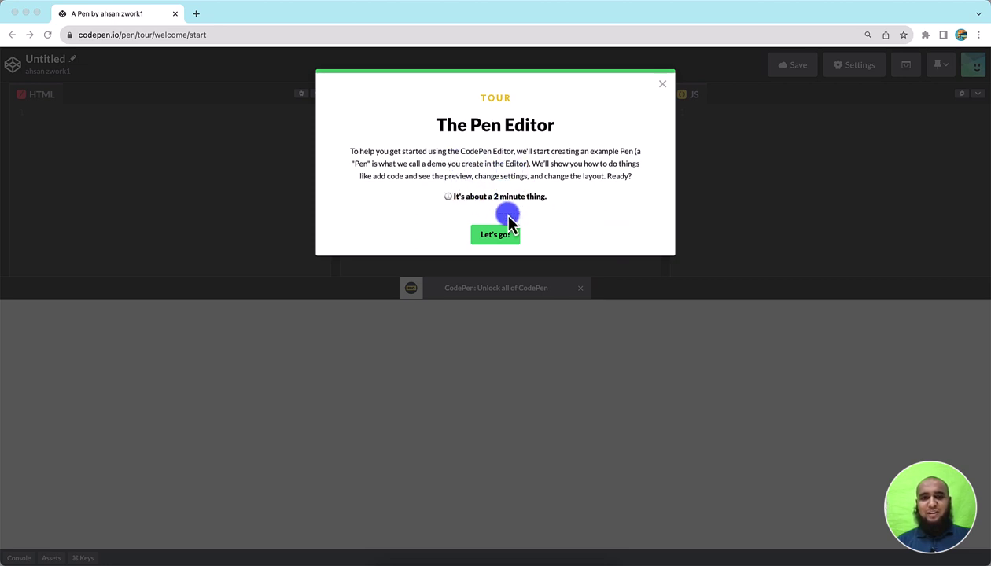
- Dismiss the Pen Editor's welcome tour and return to CodePen's Trending page
click(616, 130)
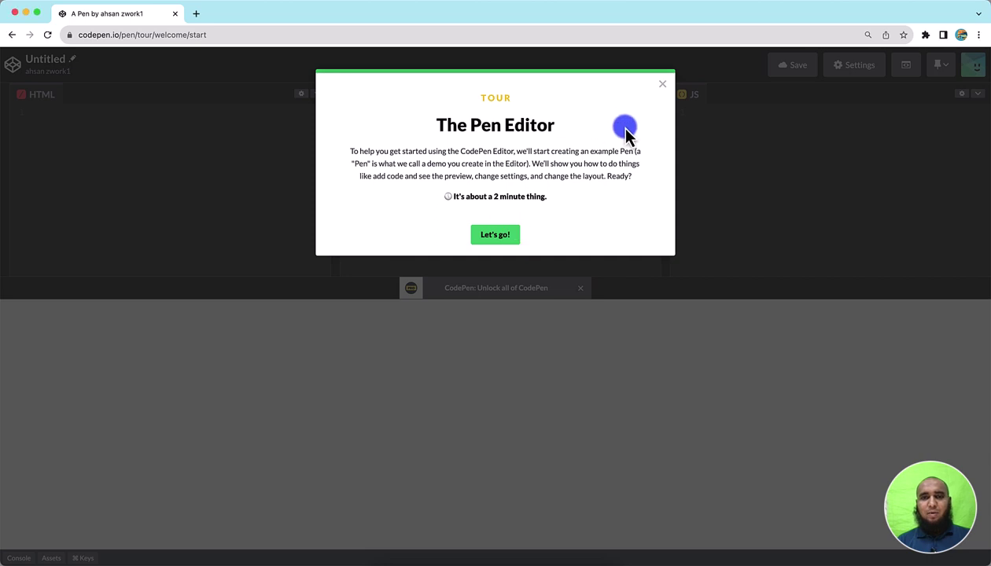
click(663, 84)
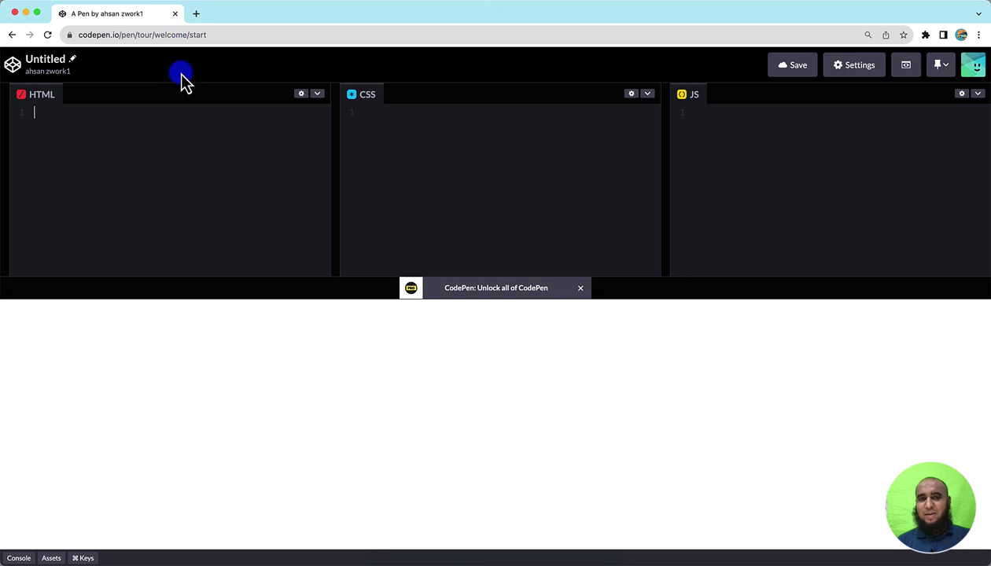
click(14, 70)
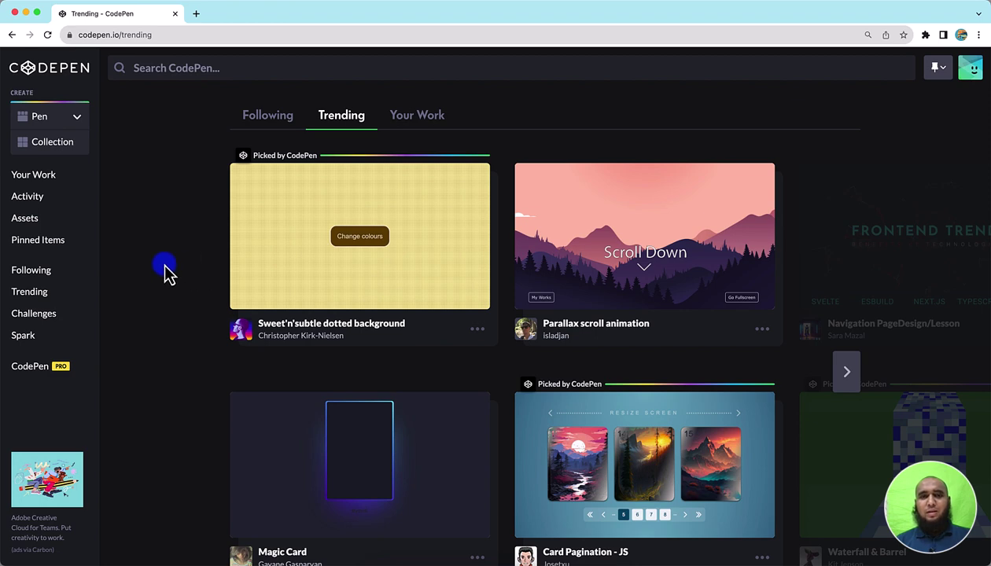
- Create a new blank pen from the sidebar's Create > Pen option, then try its empty HTML, CSS and JS editors
click(75, 122)
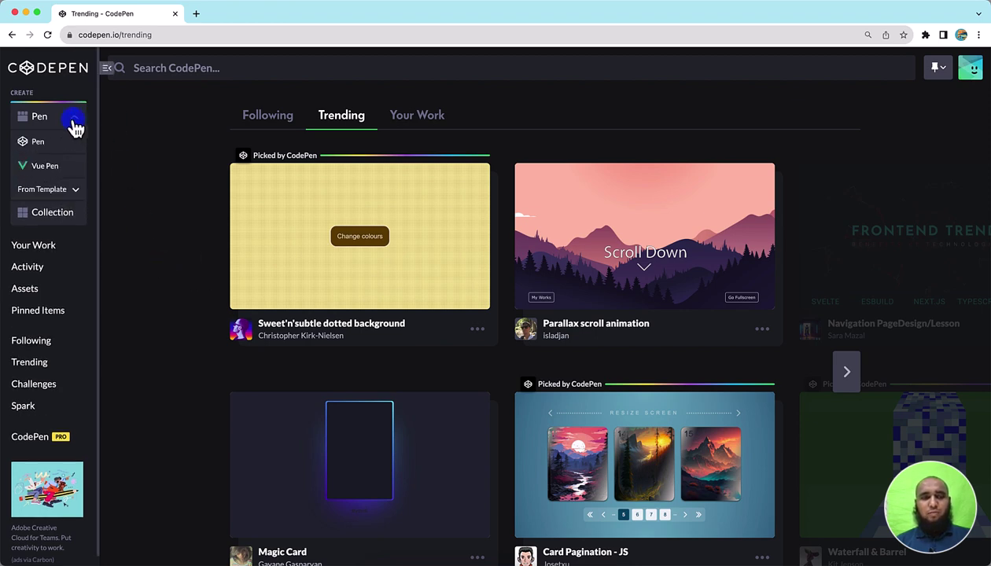
click(57, 148)
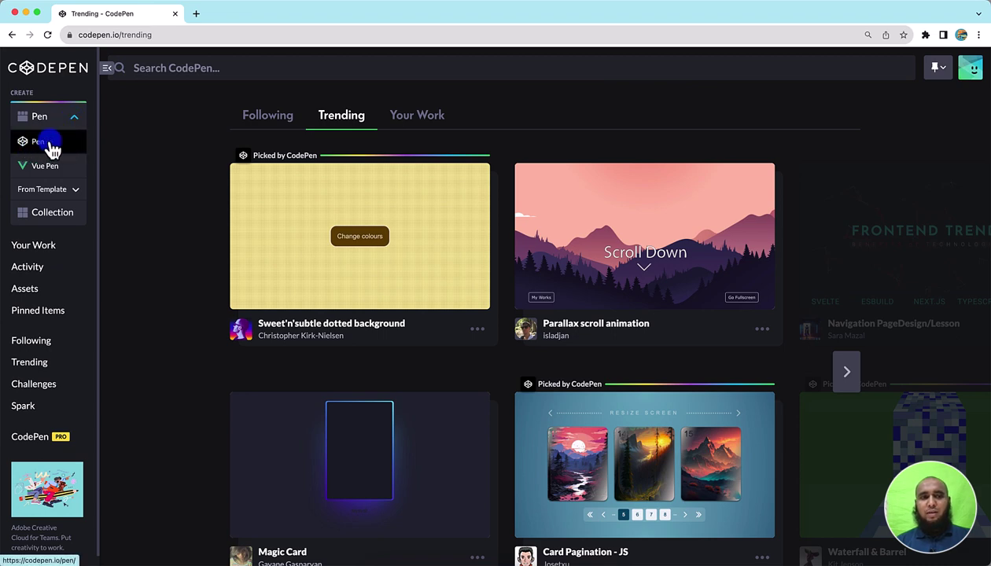
click(61, 151)
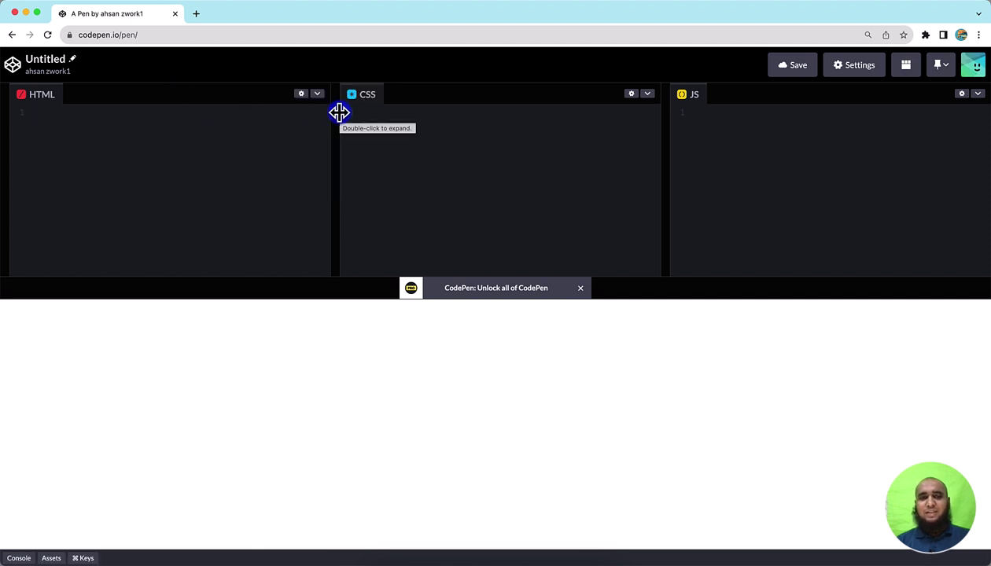
click(414, 150)
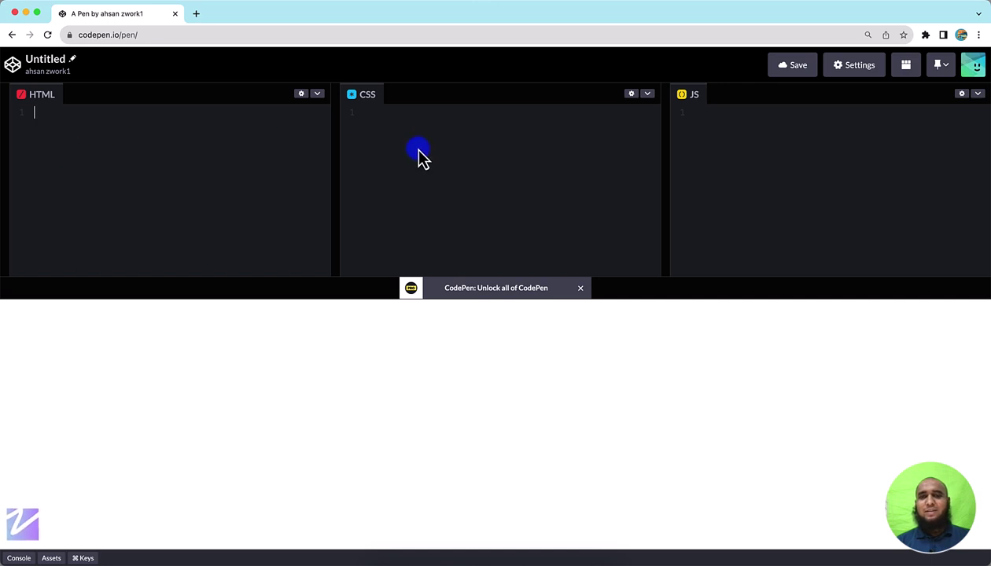
click(813, 136)
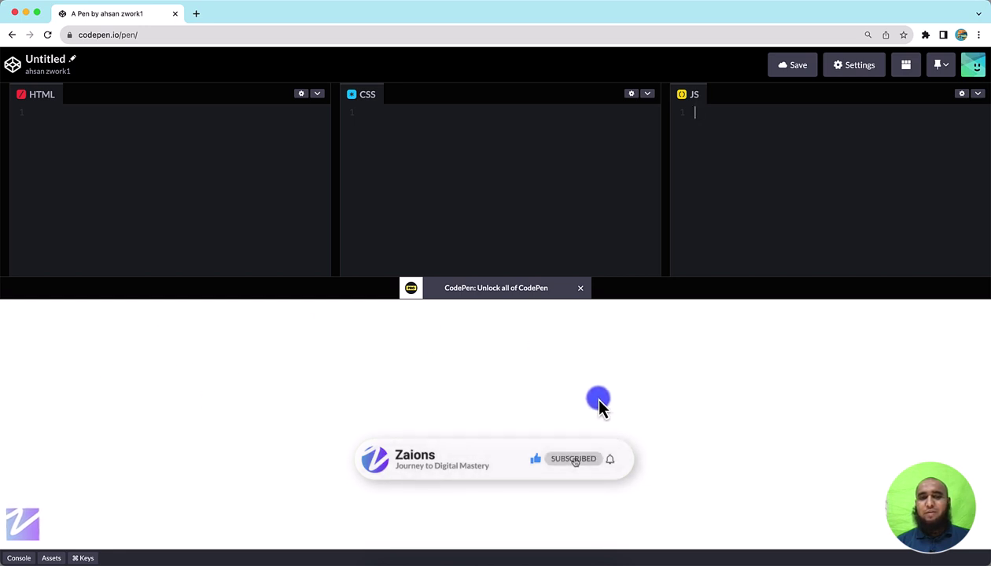
click(181, 198)
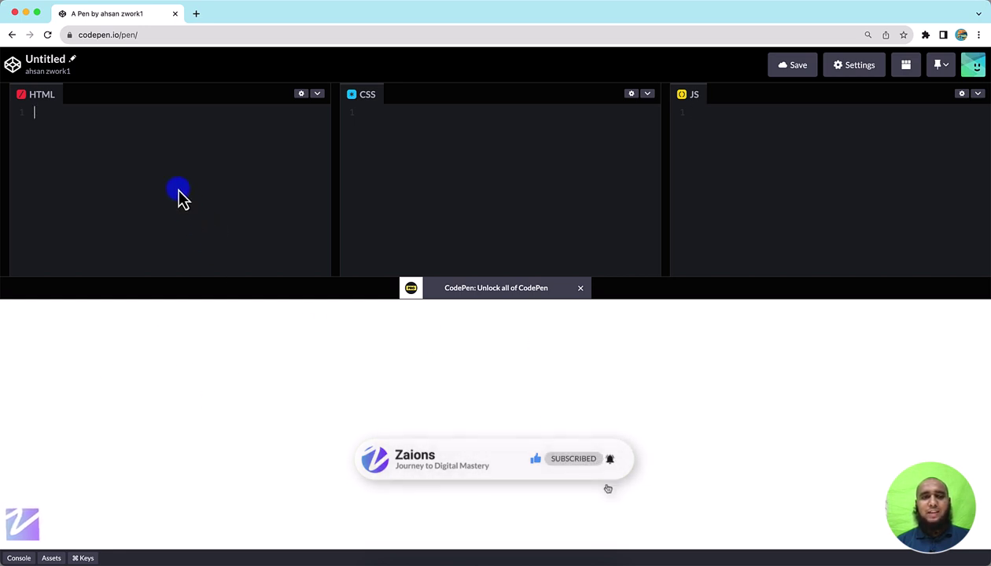
click(511, 169)
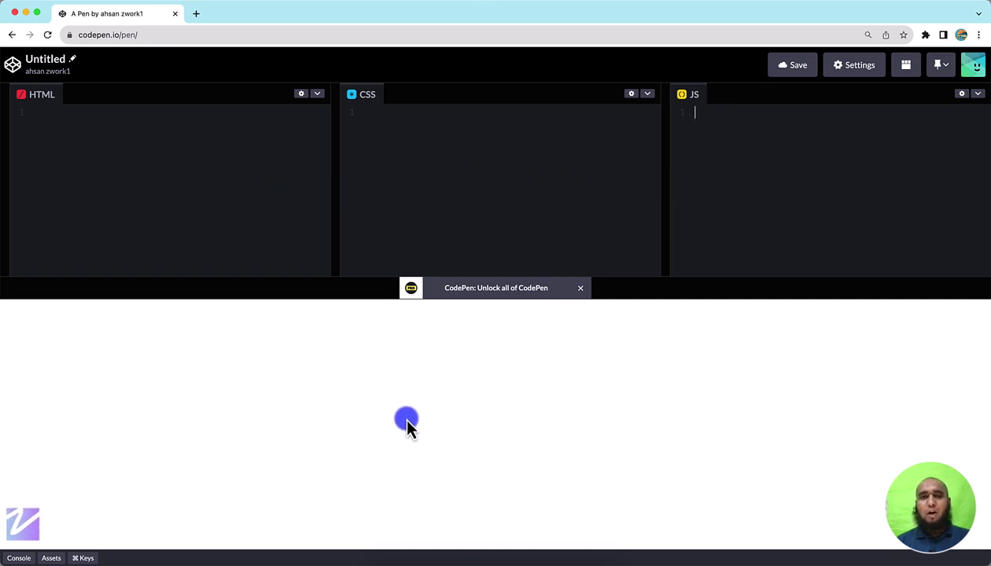
click(175, 206)
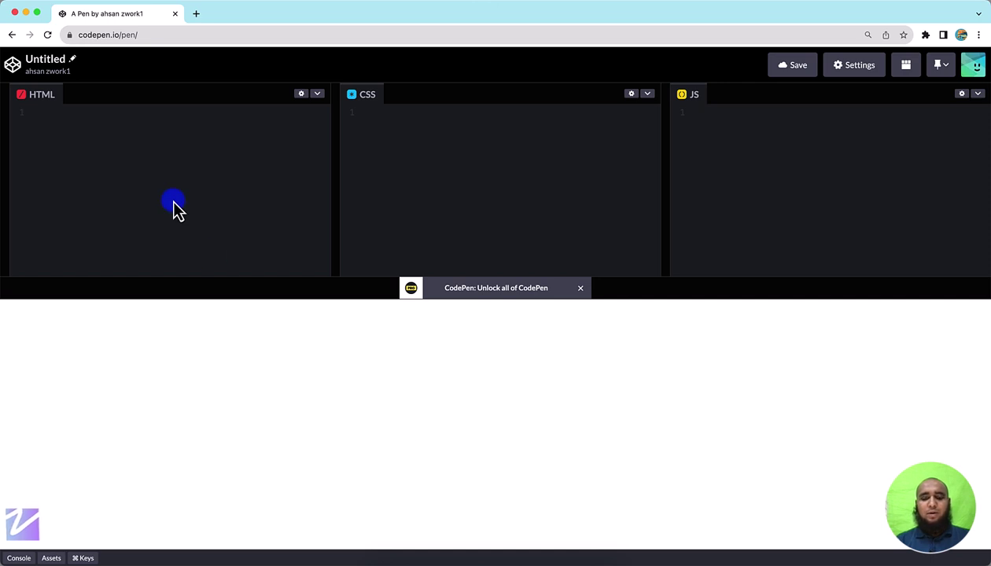
text(<h1>)
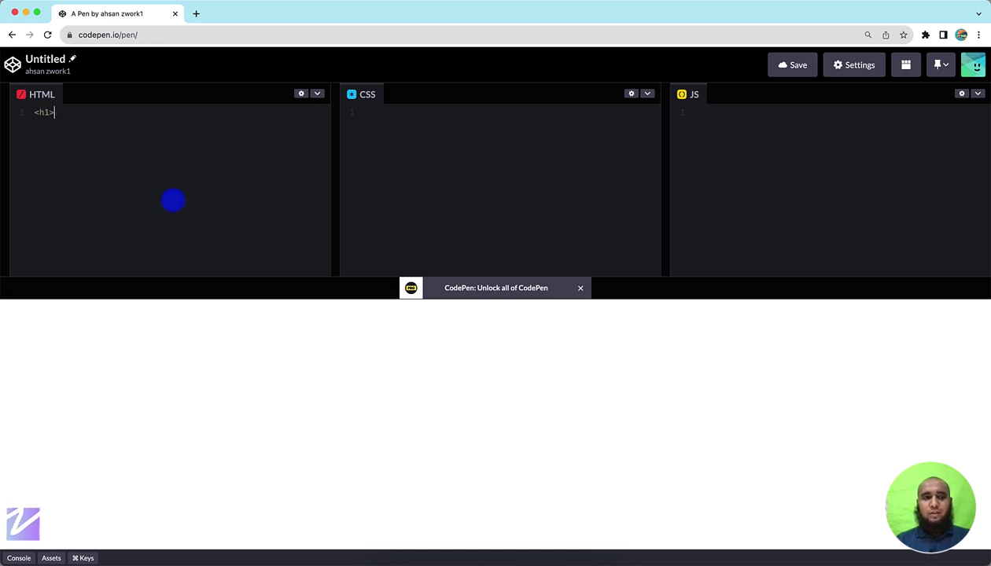
text(Hello )
text(world<)
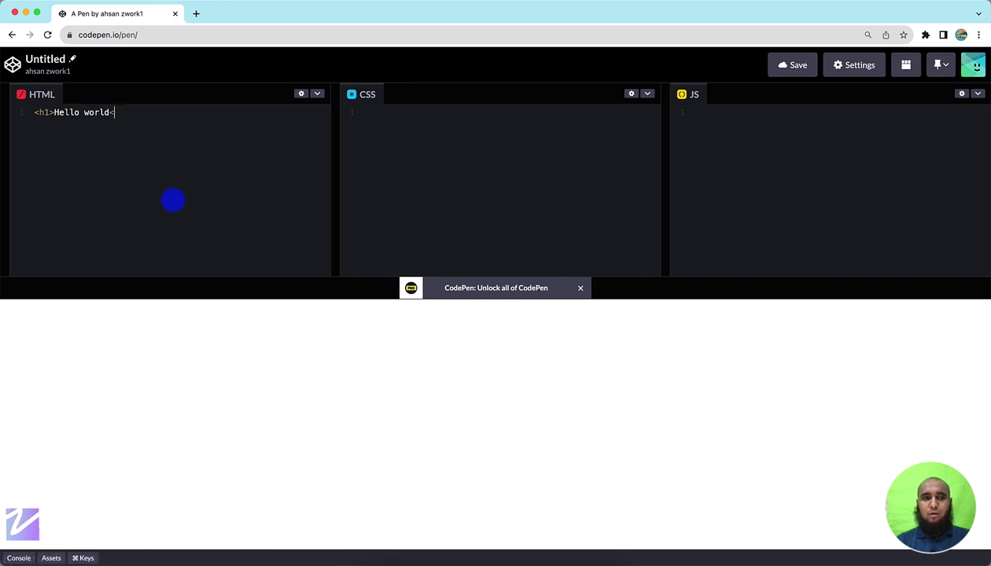
text(/h1>)
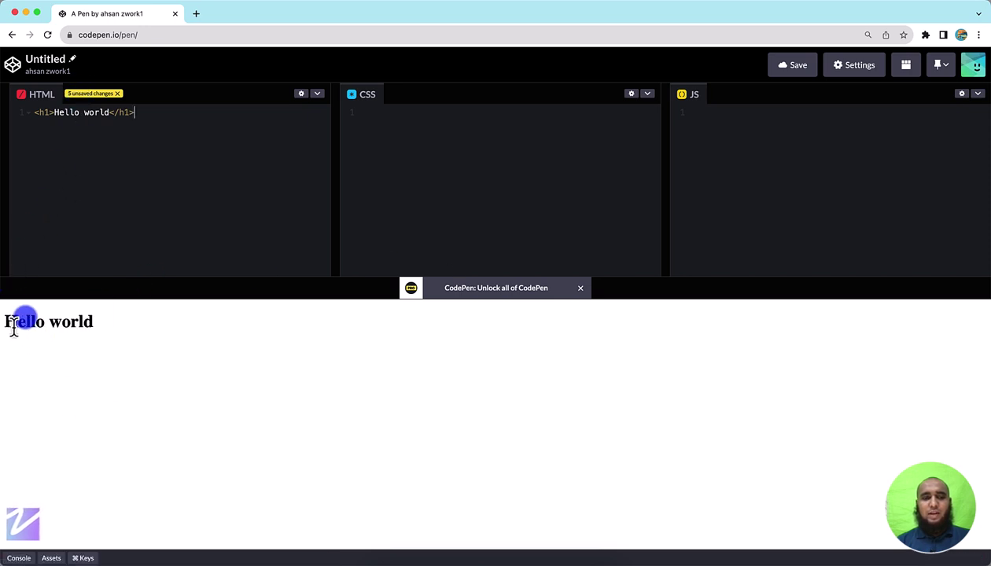
drag(6, 321, 120, 338)
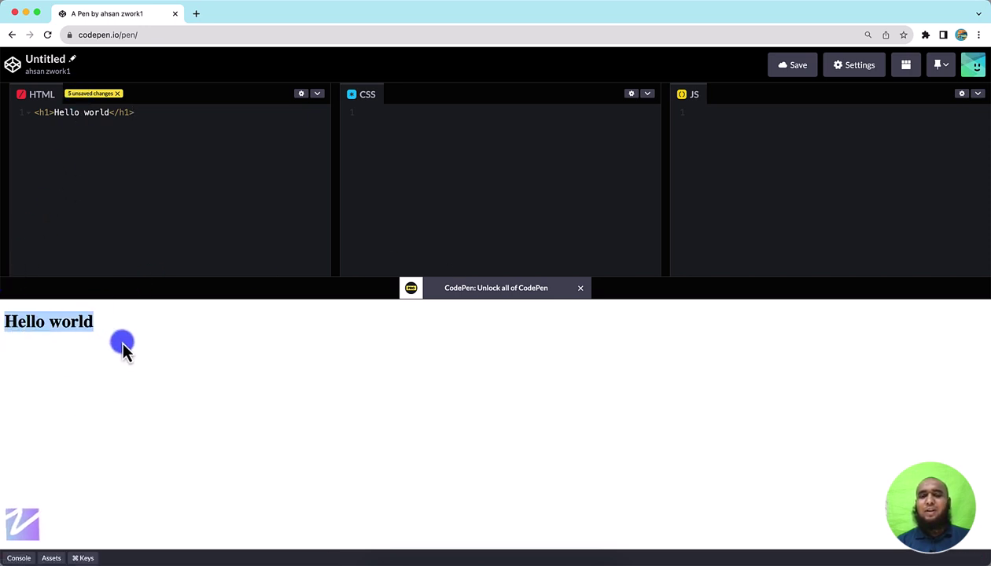
click(121, 337)
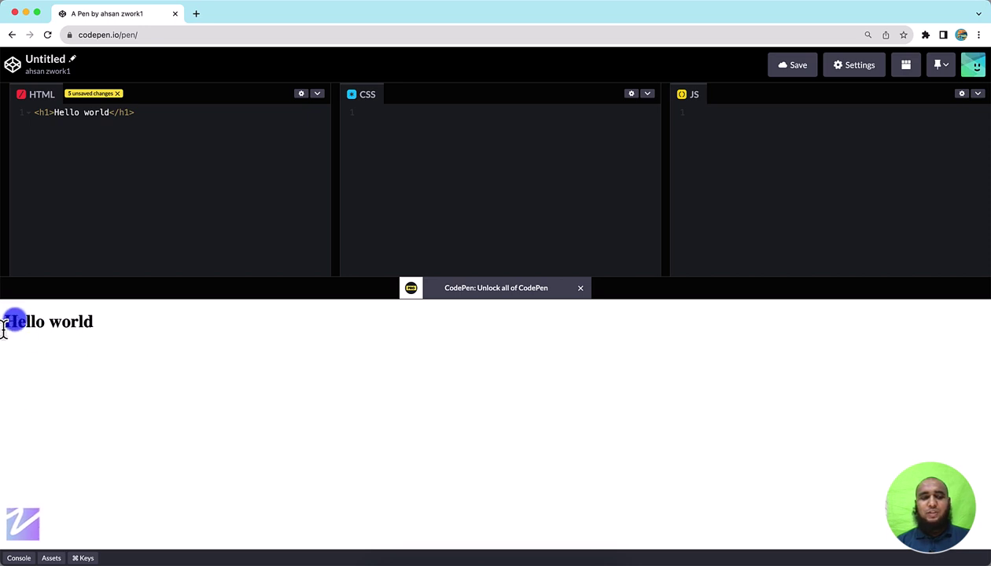
drag(30, 118, 132, 124)
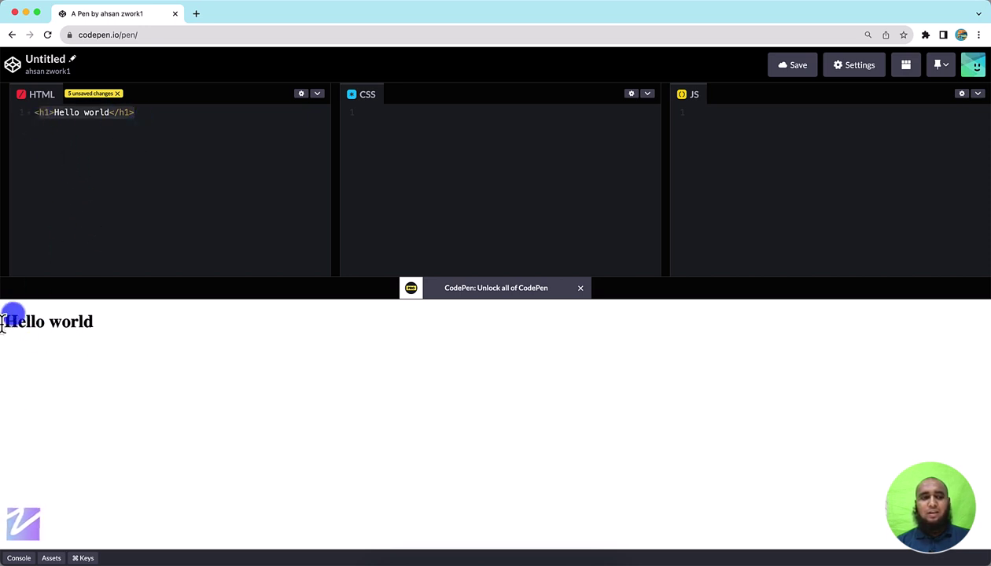
drag(5, 319, 77, 343)
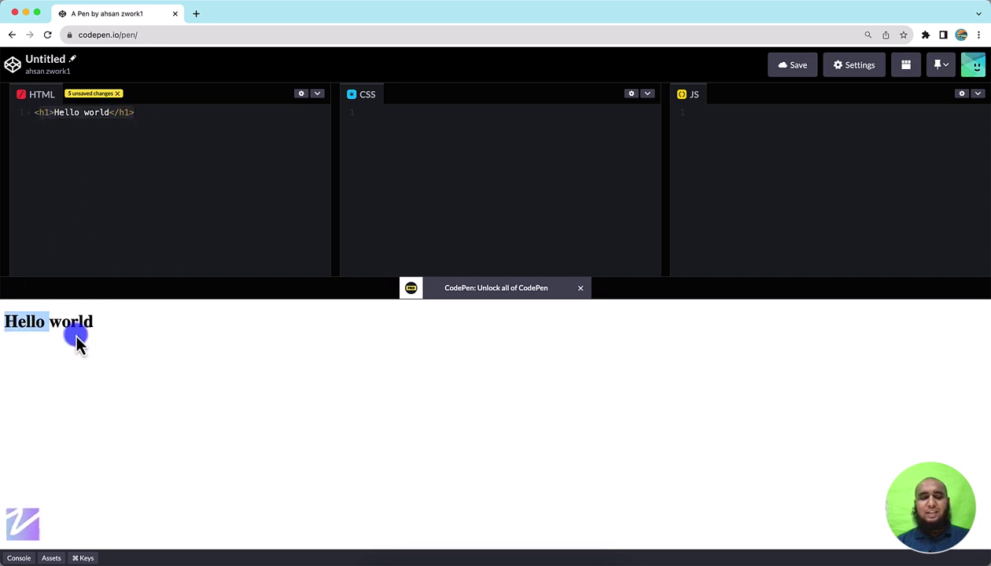
click(110, 175)
click(415, 171)
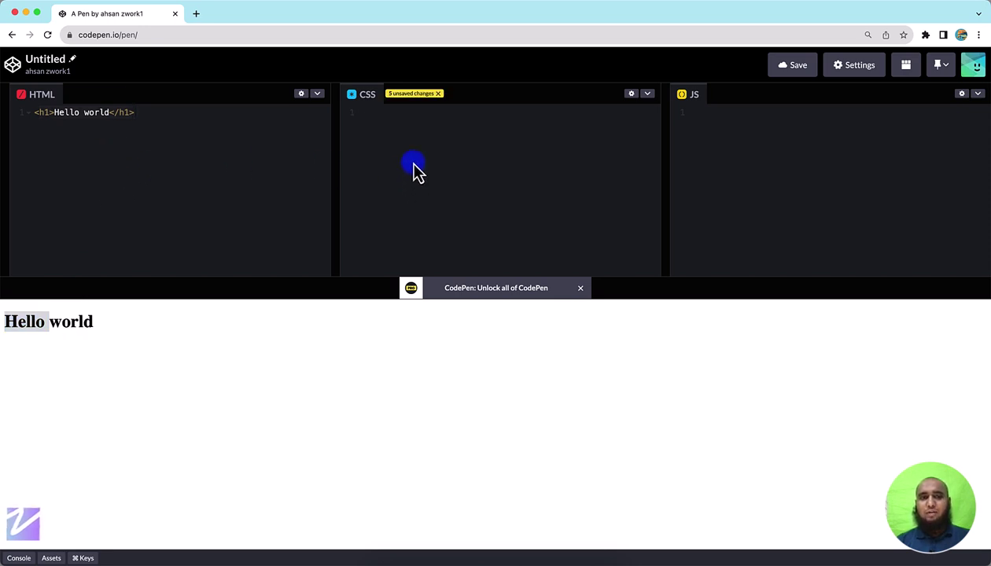
drag(77, 332, 26, 334)
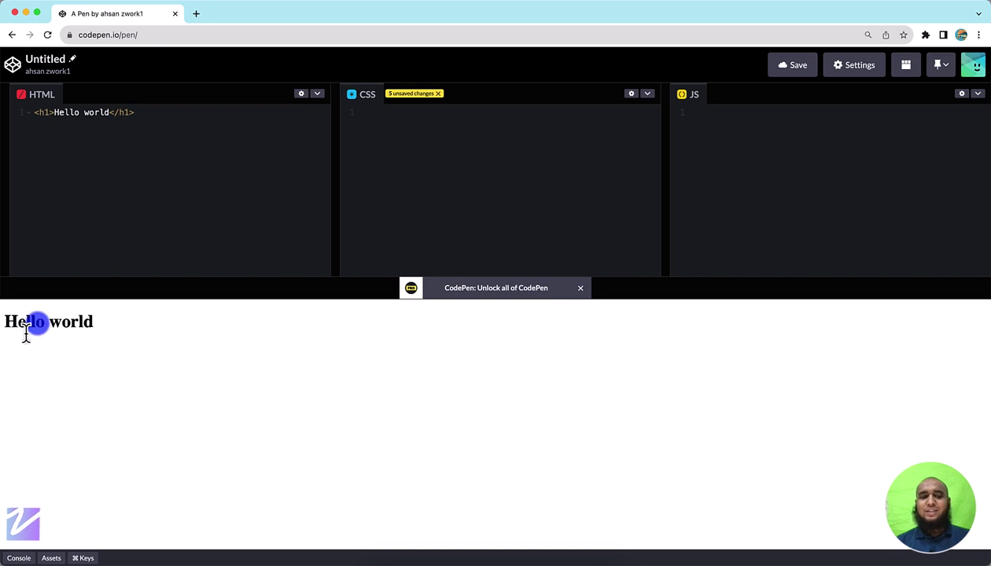
click(431, 215)
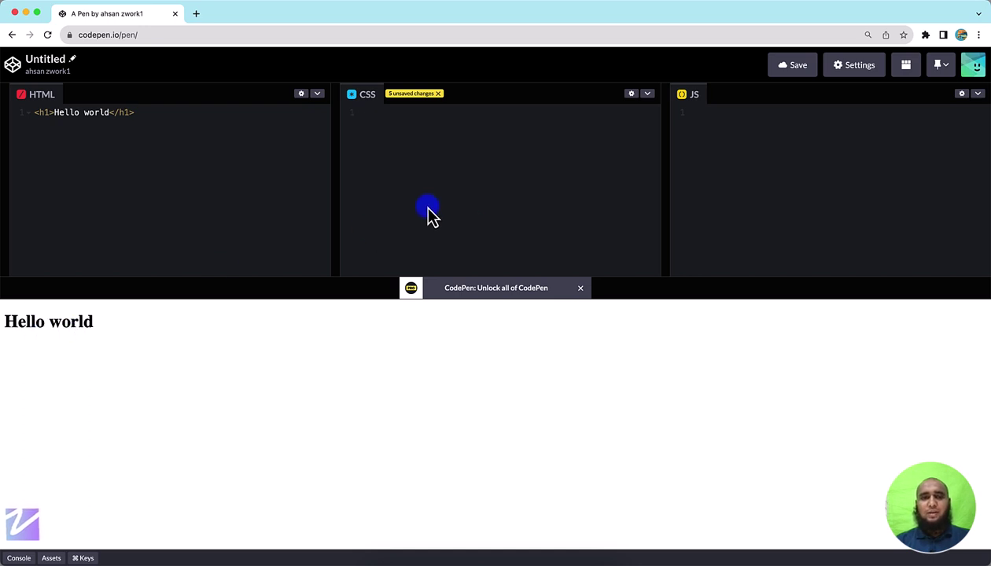
- Add an h1 rule with font-size: 100px to the CSS, enlarging the preview heading
text(h1 {)
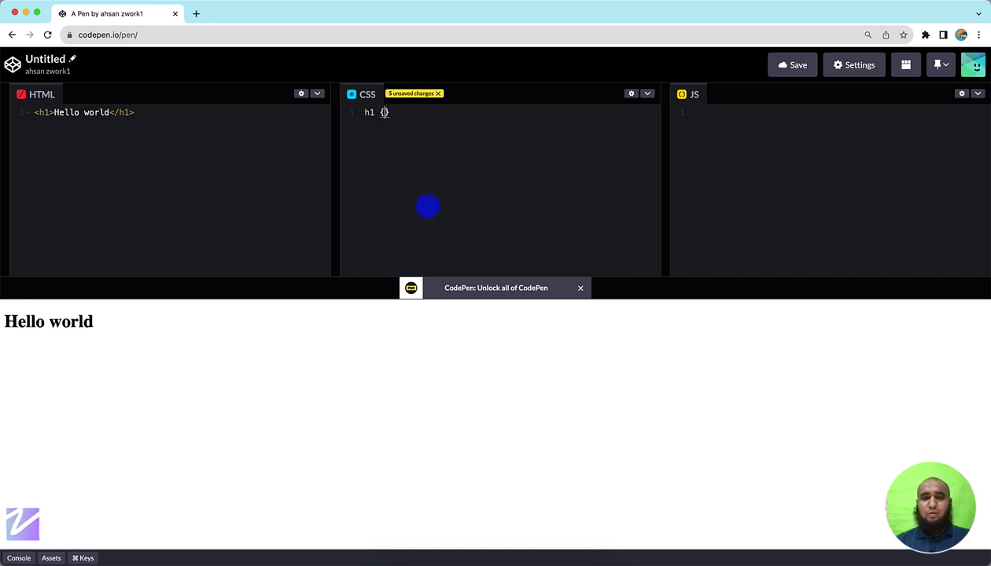
key(Return)
text(font-size: )
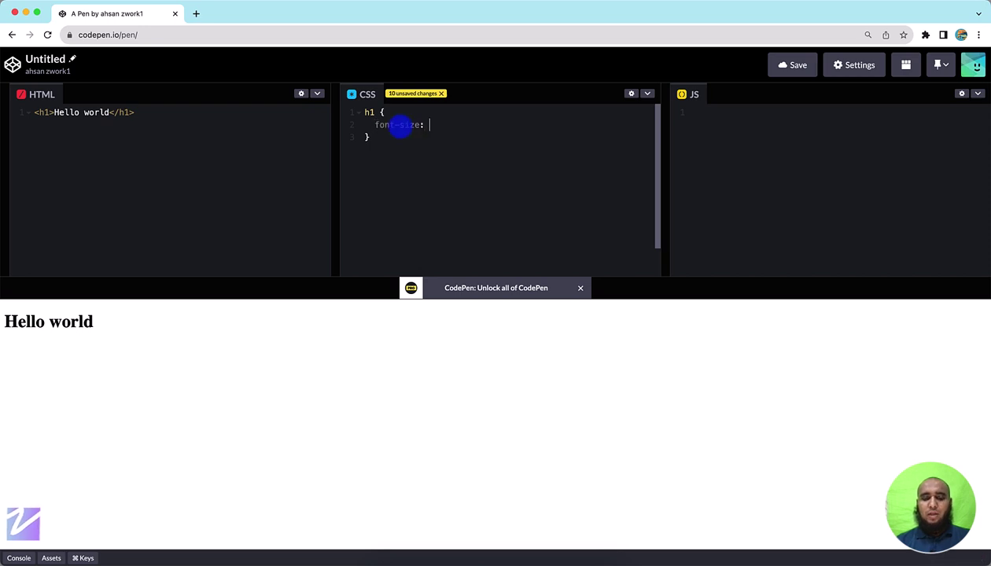
text(100px;)
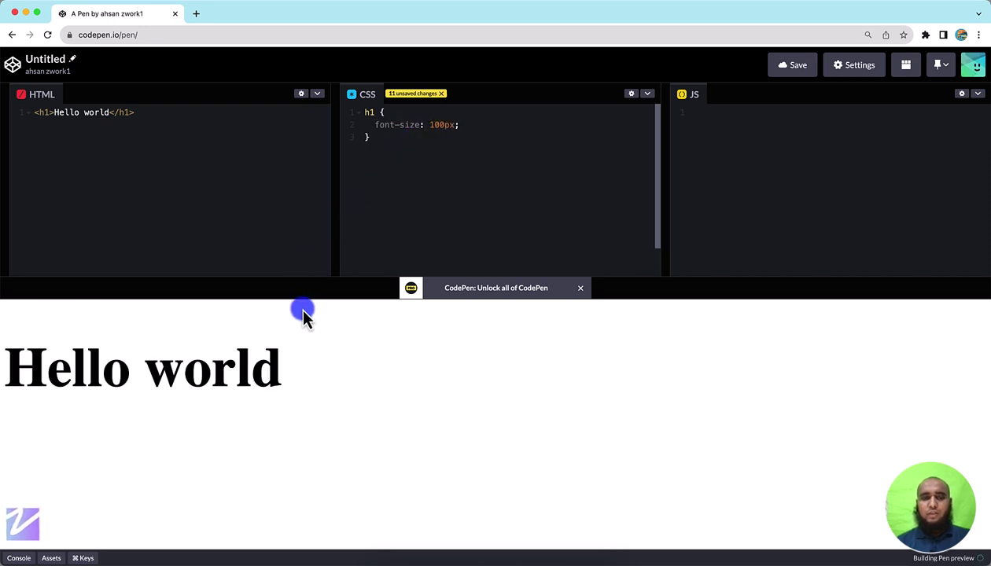
click(349, 209)
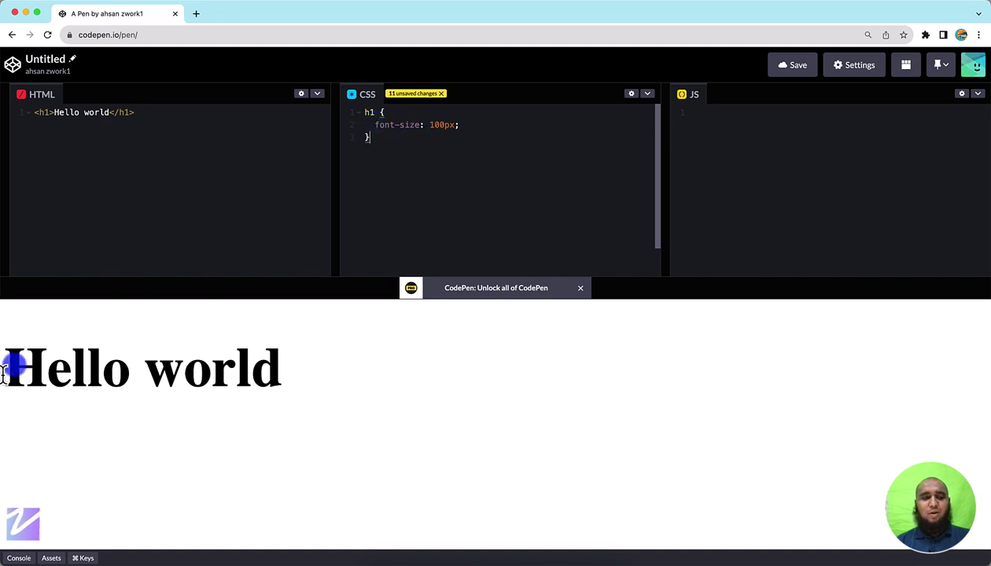
drag(9, 367, 284, 373)
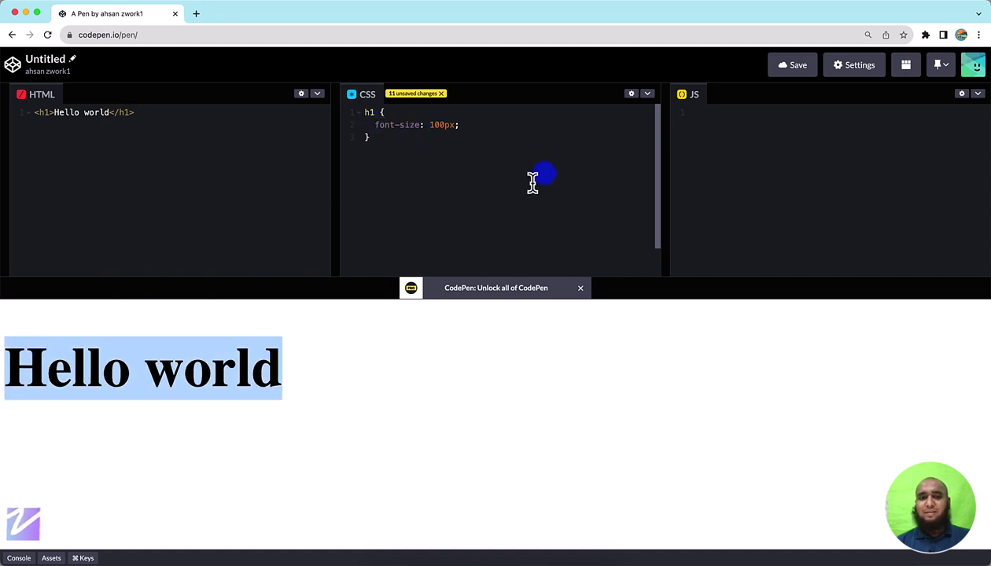
- In the JS, set the h1's innerHTML to "Changed using JS" via document.querySelector
click(724, 208)
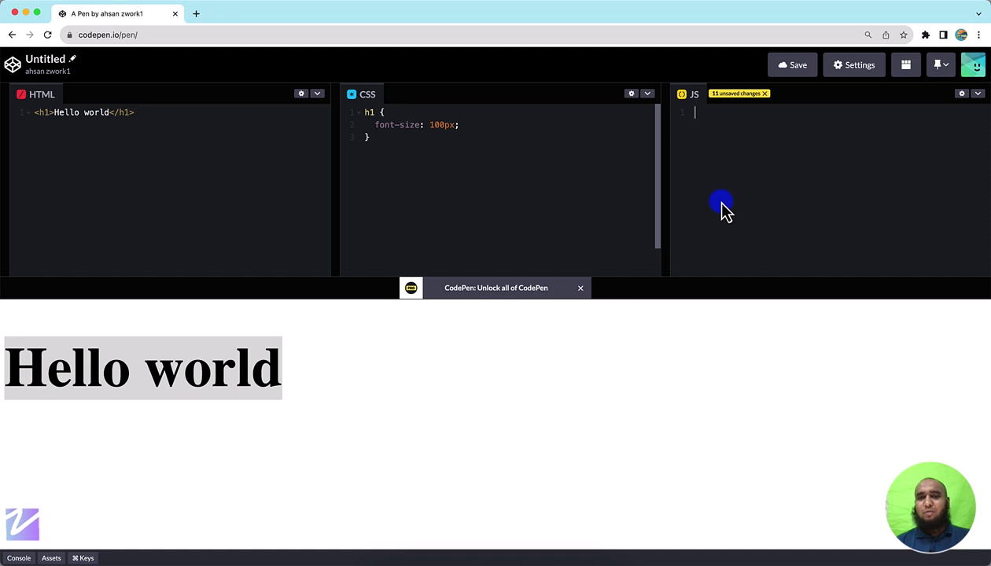
text(doc)
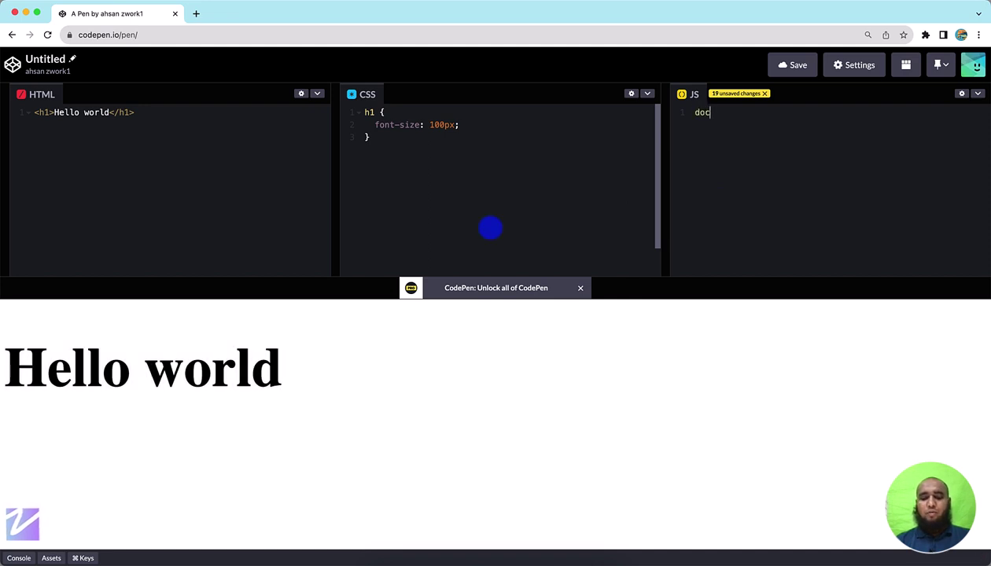
text(ument.)
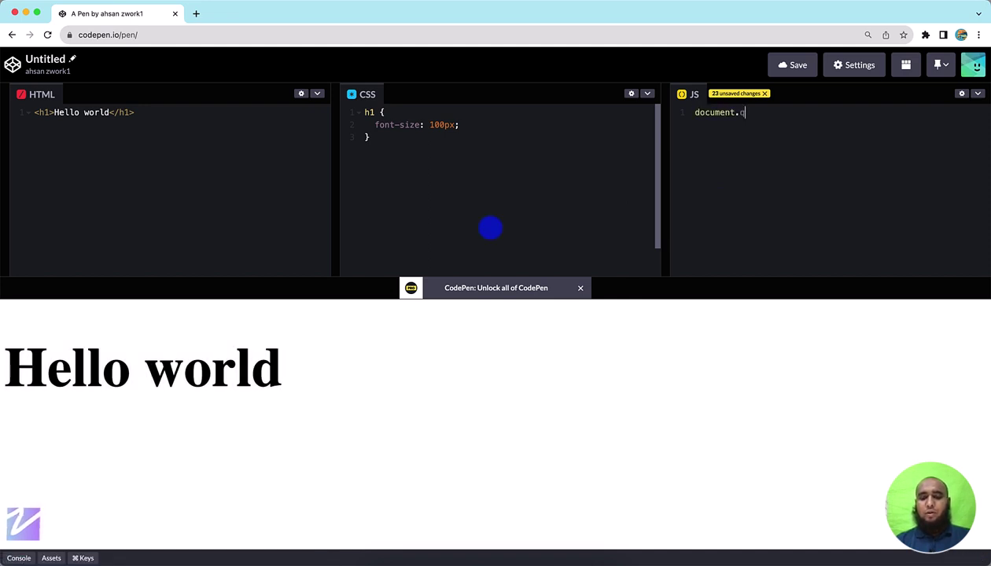
text(querySelector()
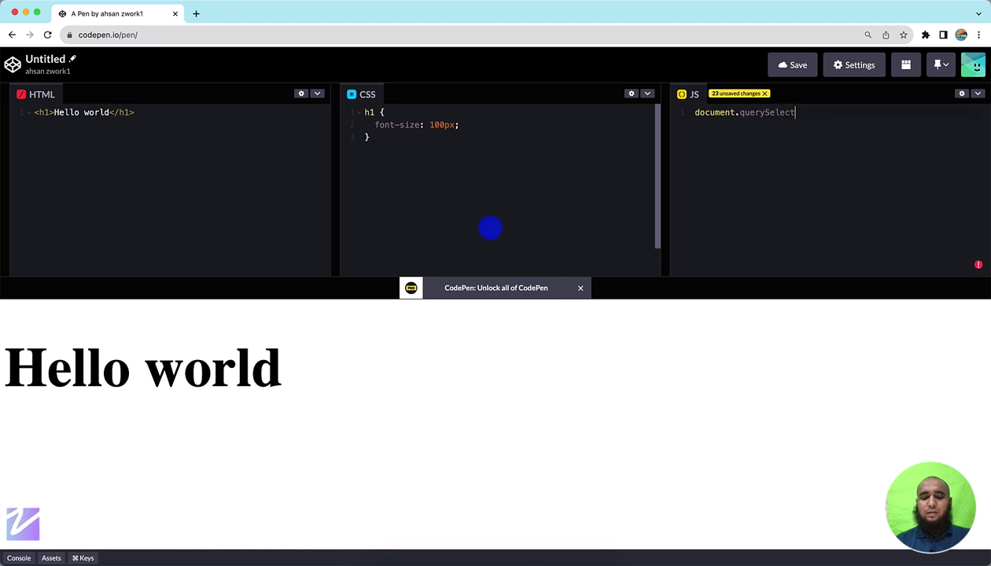
text(')
text(h1)
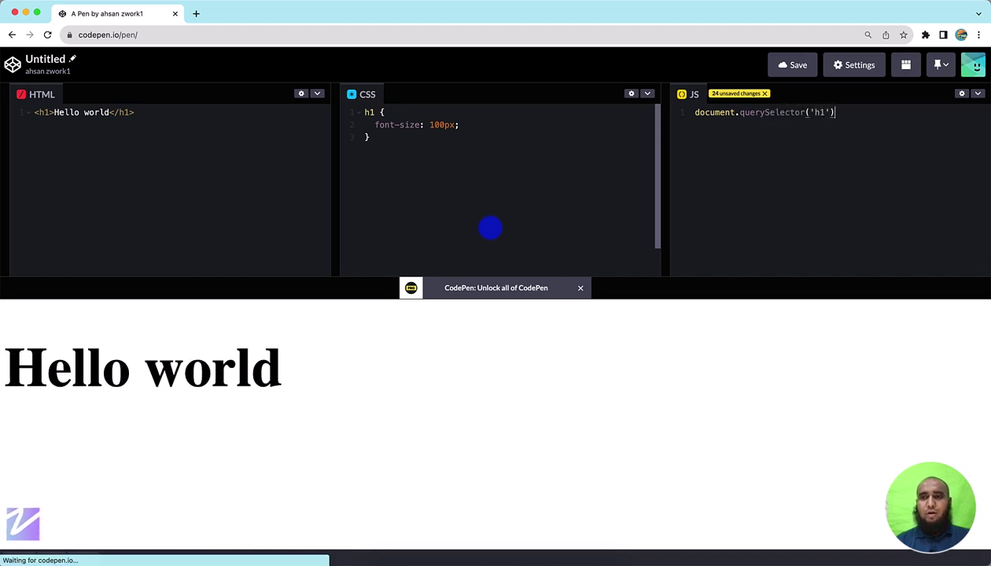
key(Right)
key(Right)
text(.inn)
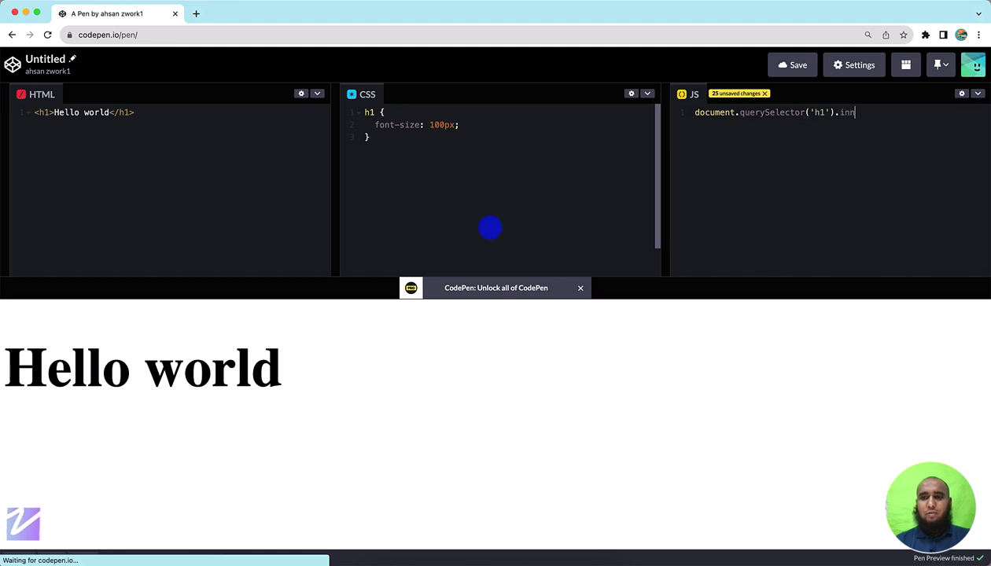
text(erHTML )
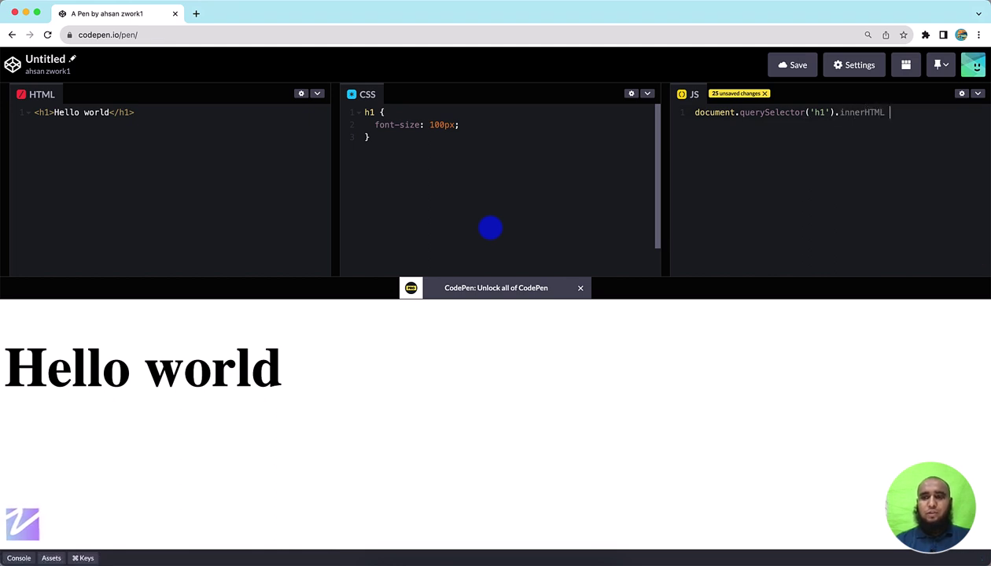
text(= "Chang)
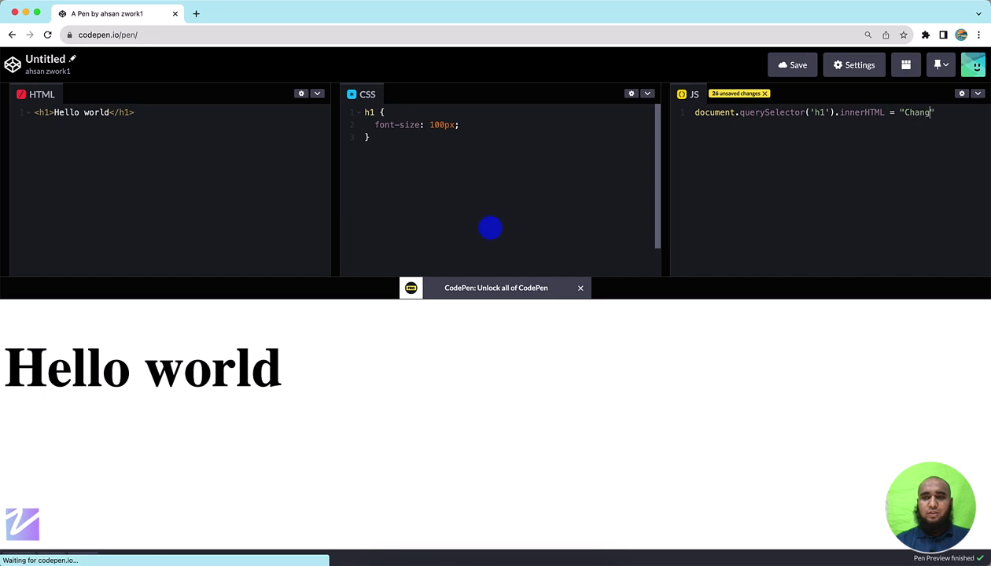
text(ed using J)
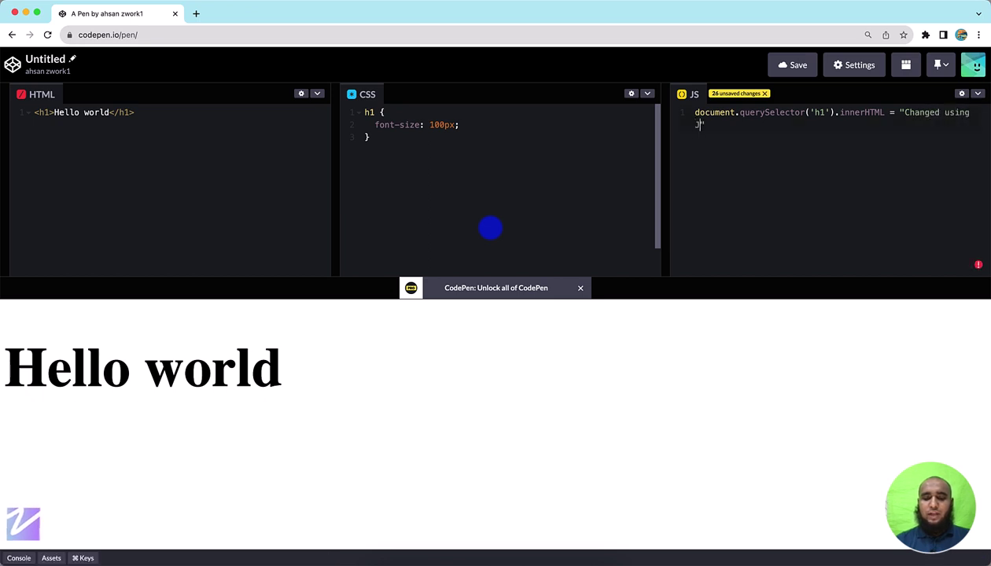
text(S";)
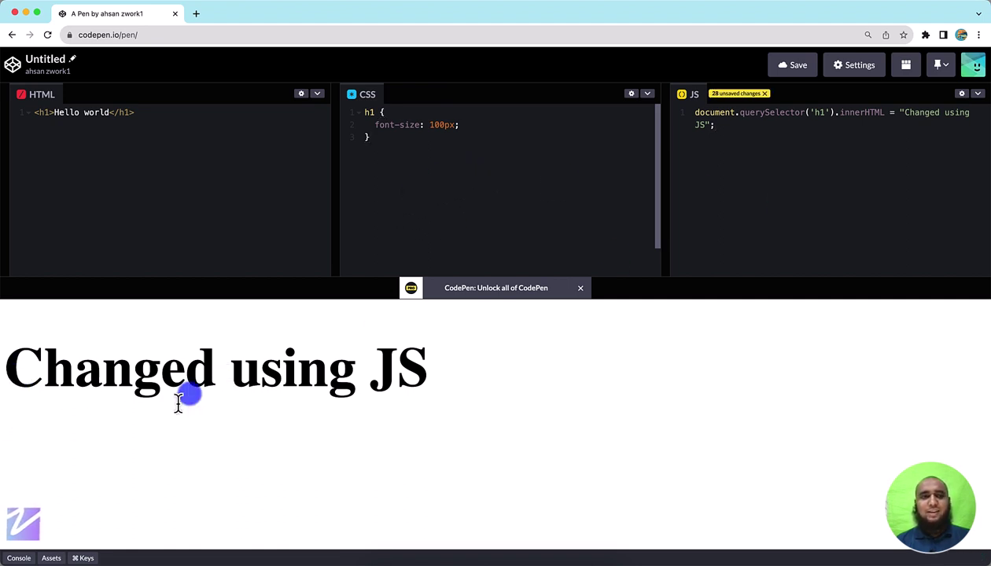
- Save the Untitled pen so it gets its own permanent pen URL
drag(79, 114, 55, 118)
click(54, 118)
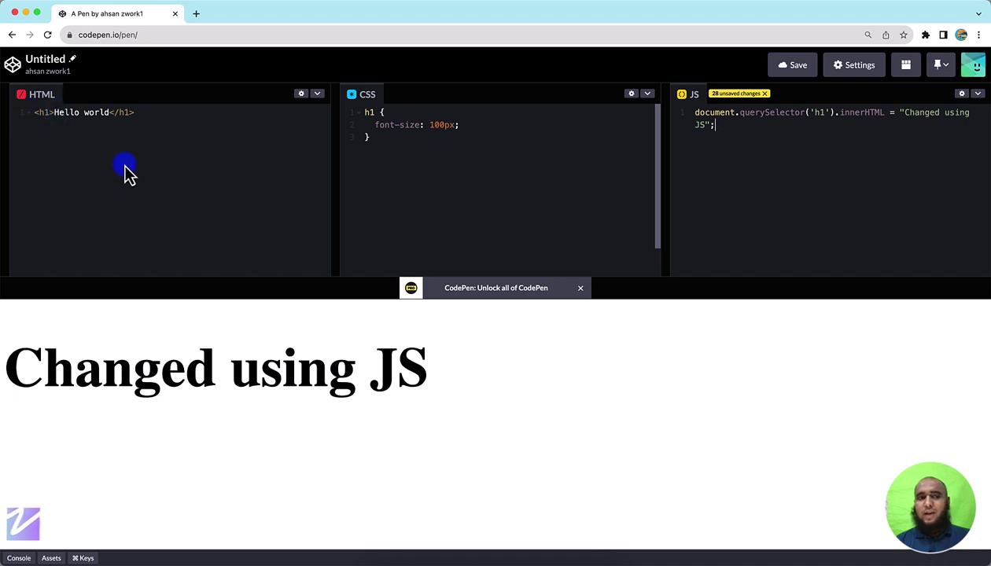
click(116, 40)
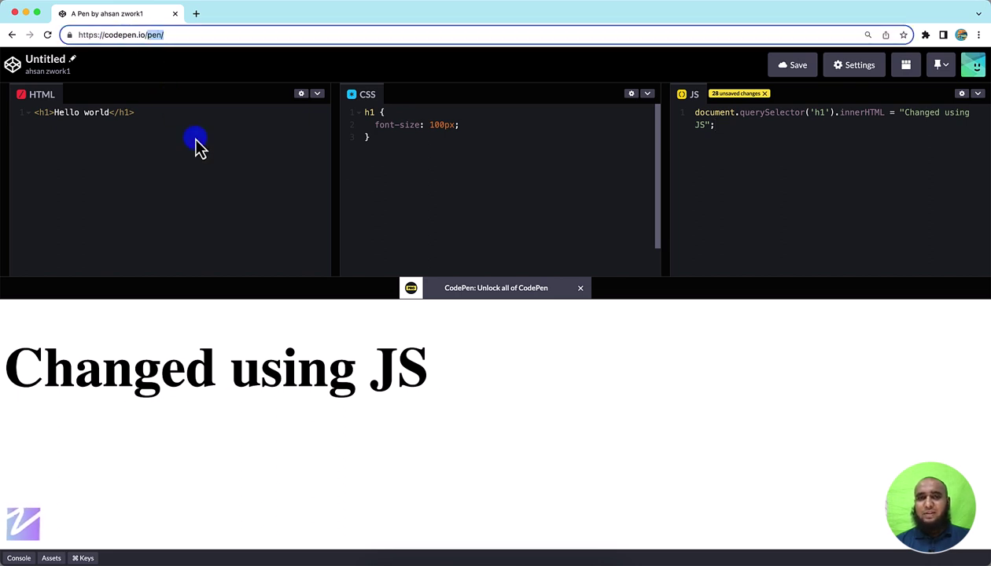
click(797, 73)
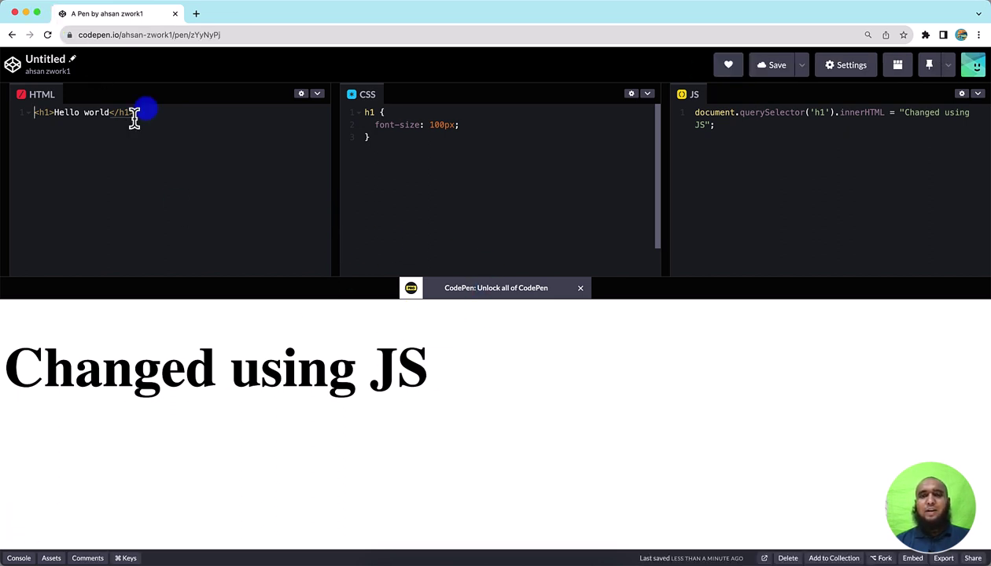
- Rename the pen to 'First CodePen' and save it
click(73, 62)
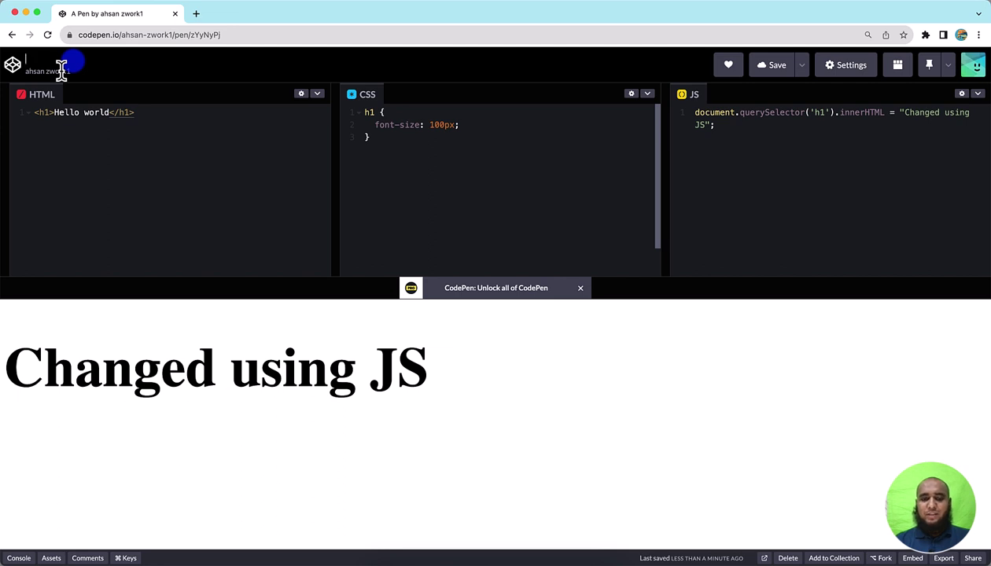
text(First CodeP)
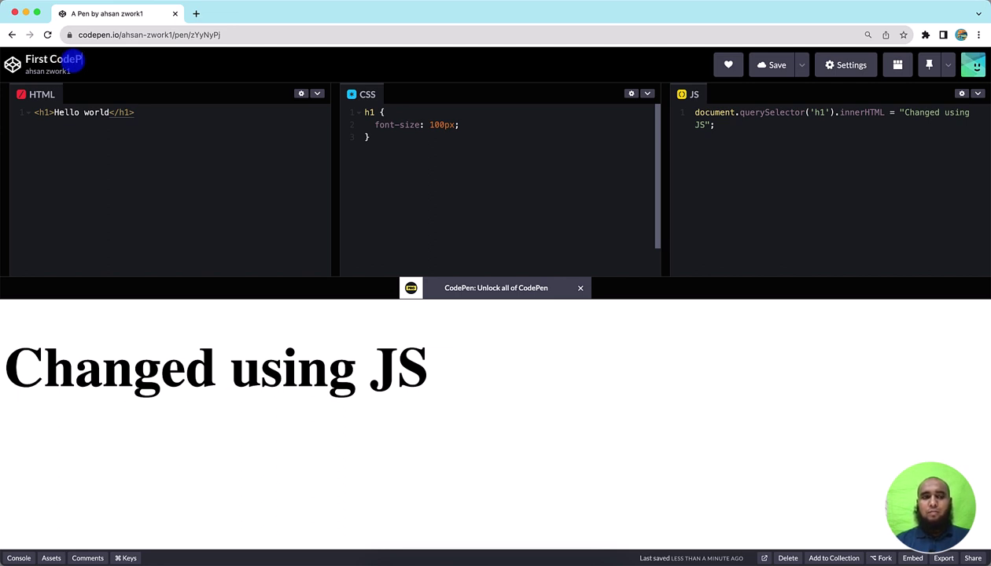
text(en)
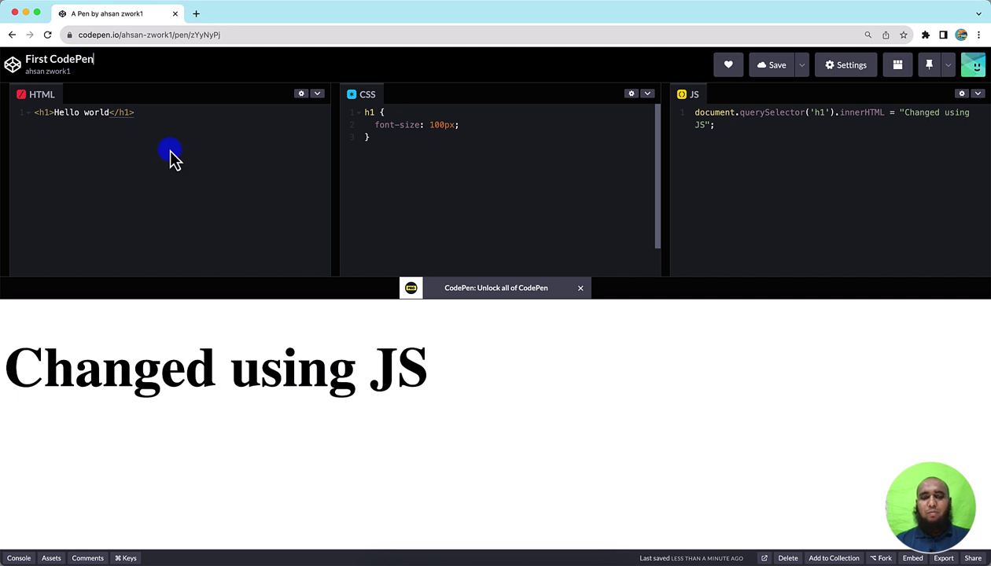
click(171, 151)
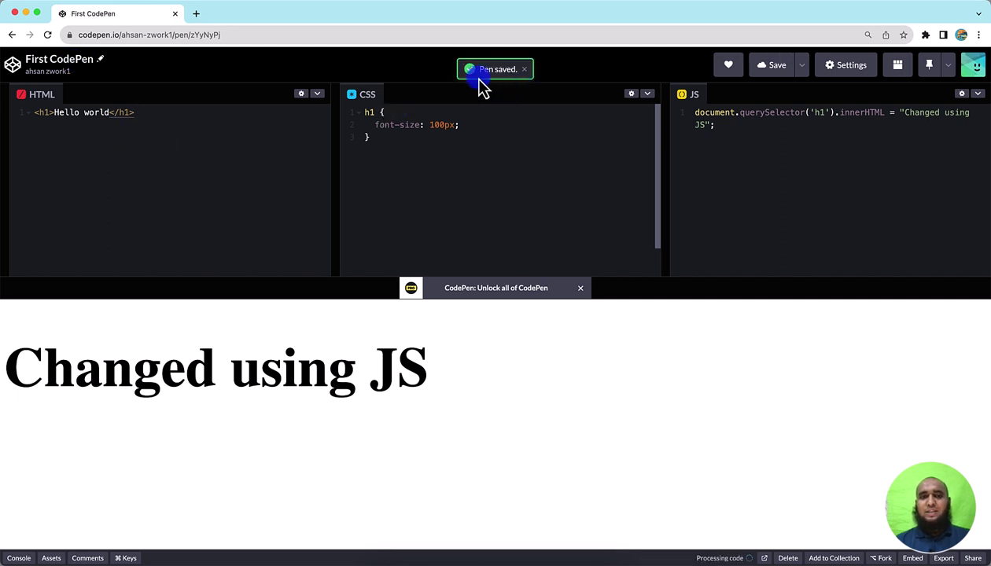
click(476, 71)
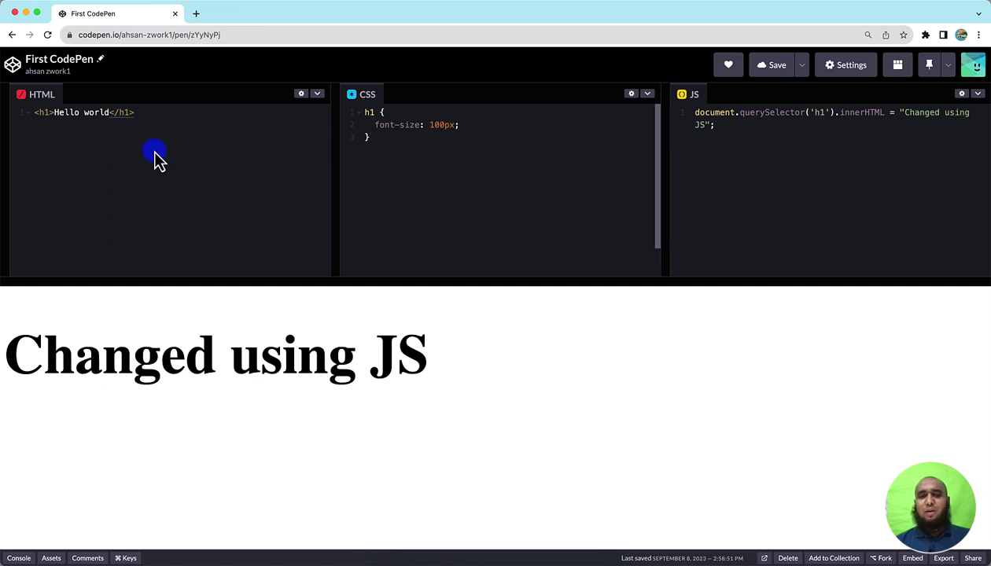
- Open Pen Settings on the HTML section from the HTML panel's gear icon
click(181, 150)
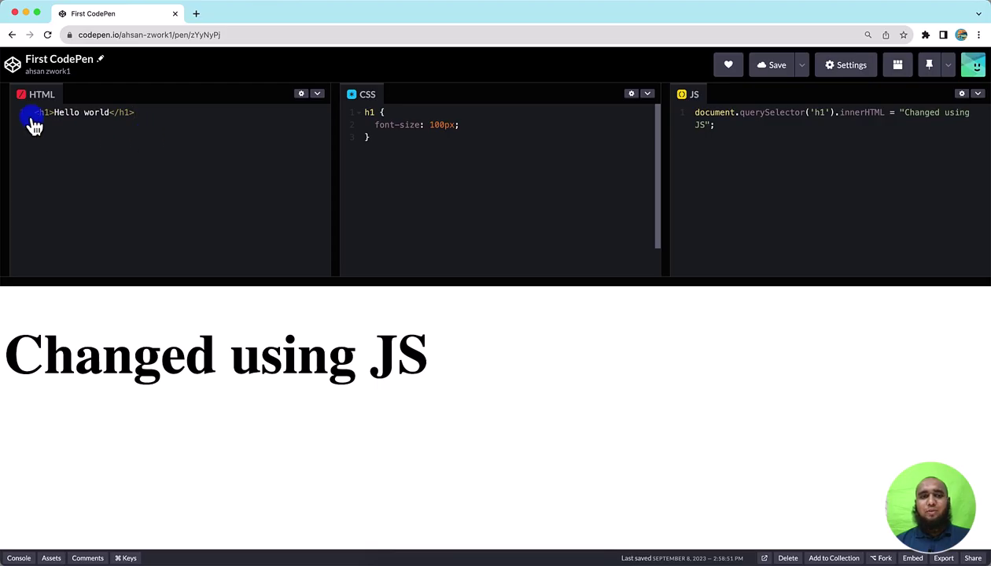
drag(30, 117, 137, 175)
click(142, 207)
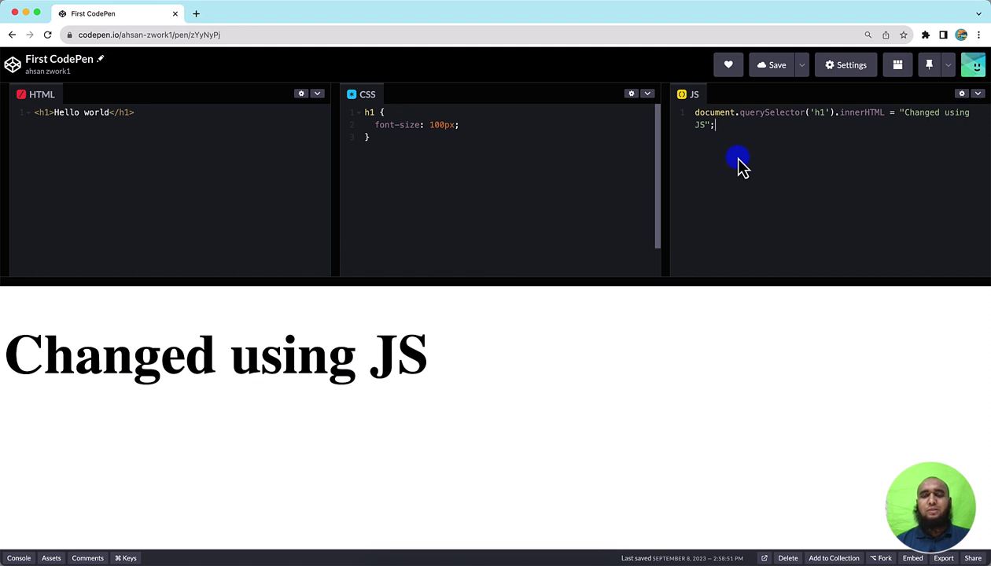
click(197, 169)
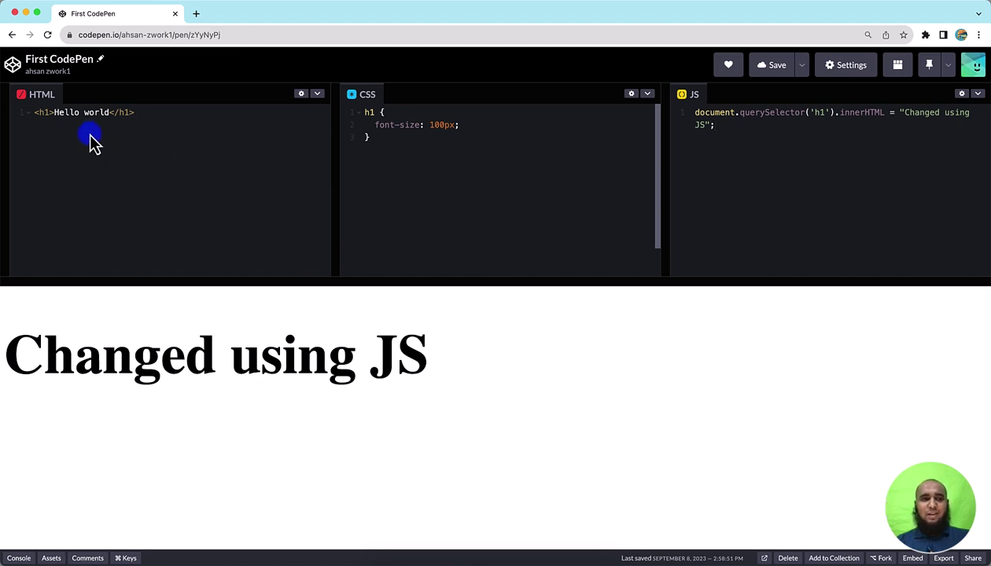
click(299, 95)
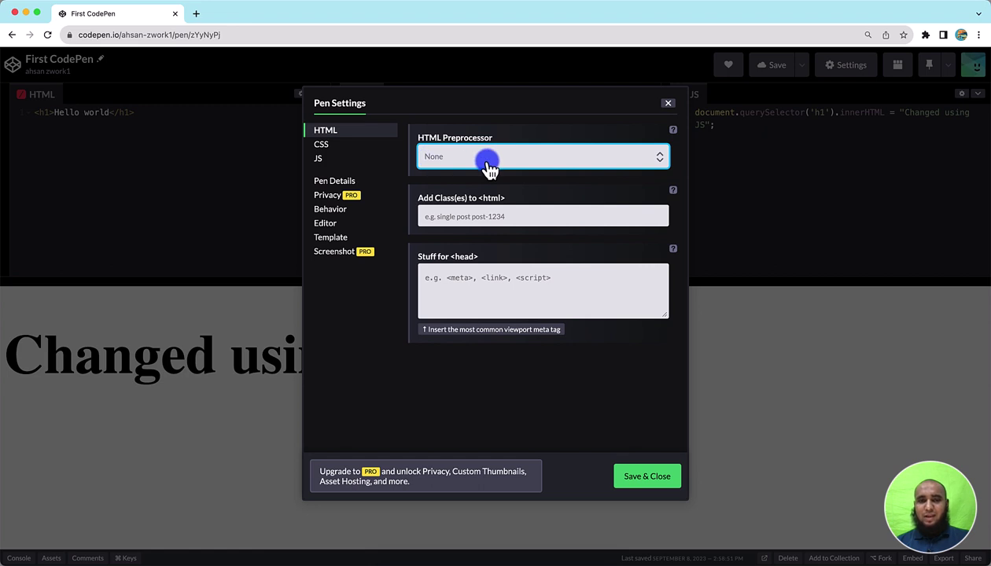
- Enter the classes html-demo-class-1 and zaions in the Add Class(es) to <html> field
key(Tab)
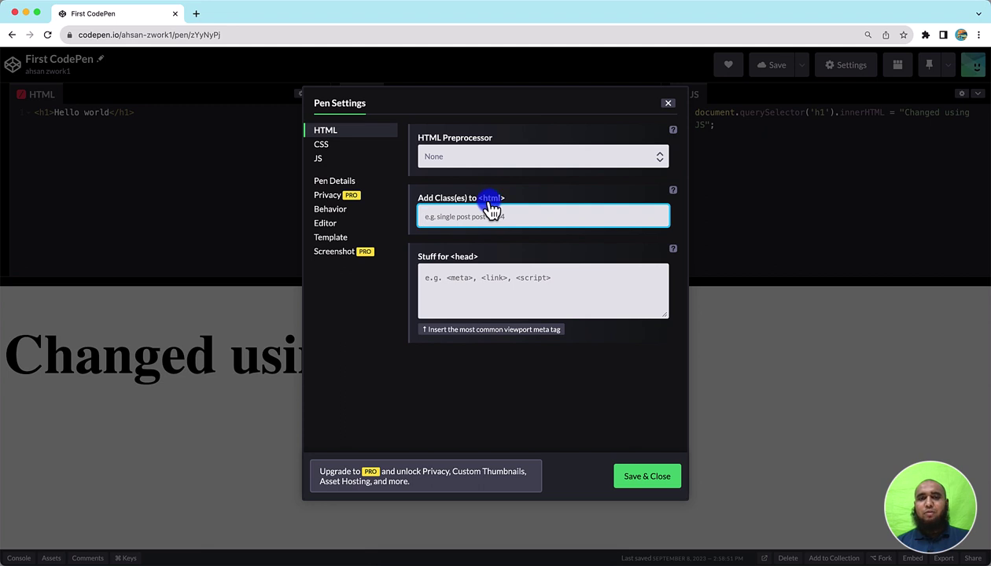
click(441, 214)
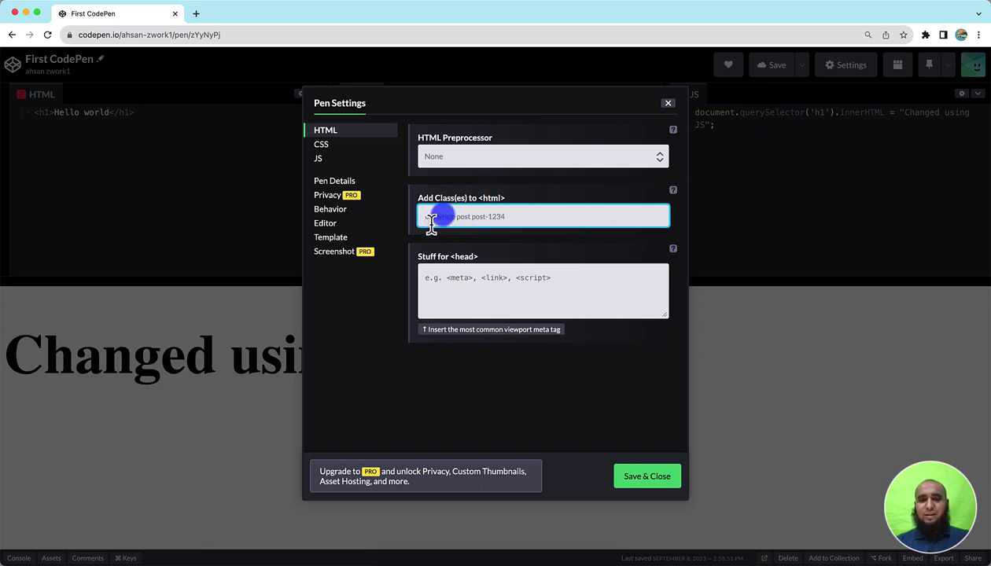
text(H)
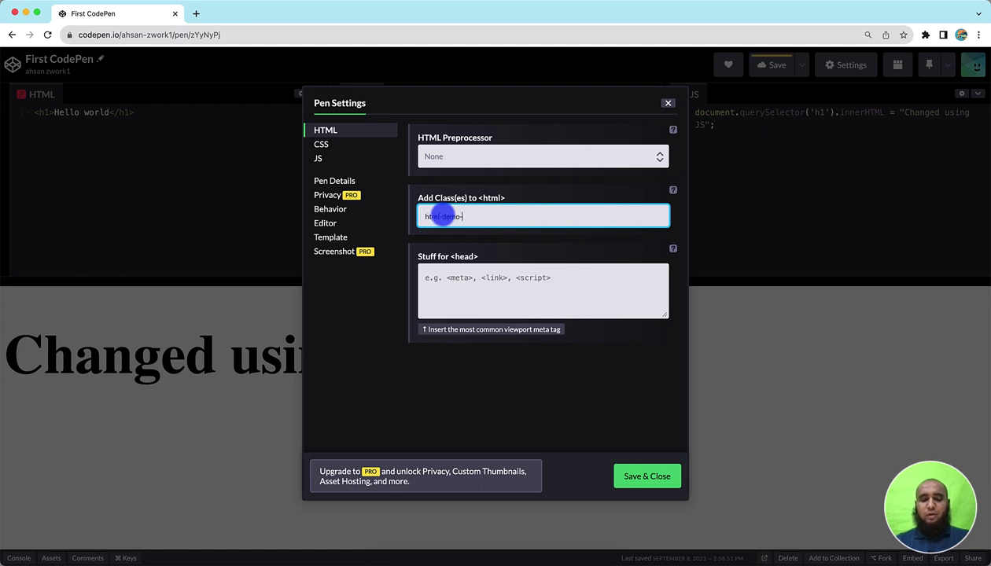
text(-1)
text( zaions)
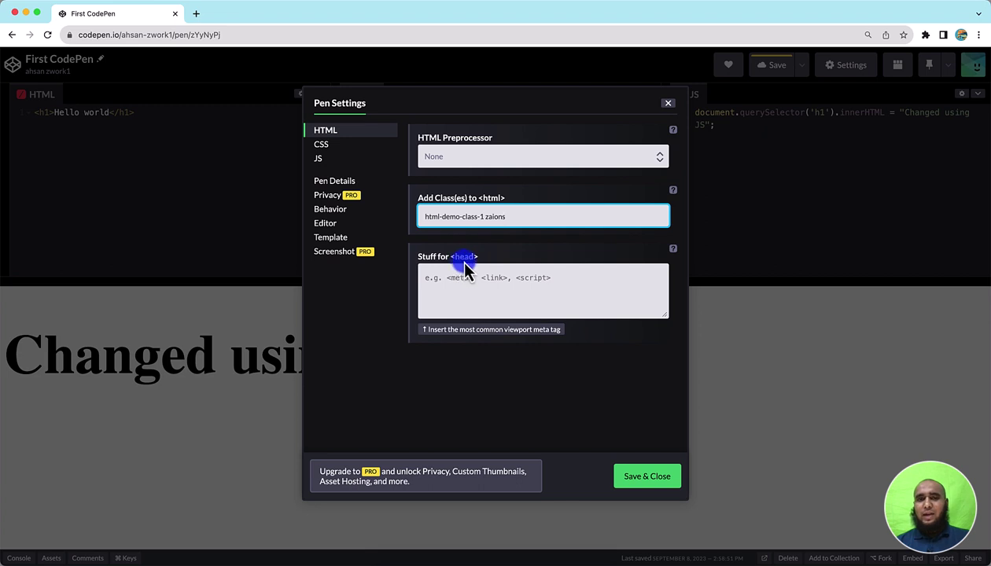
- Add a <script> to Stuff for <head> that alerts 'manually added in html editor setting', then save the settings
click(454, 290)
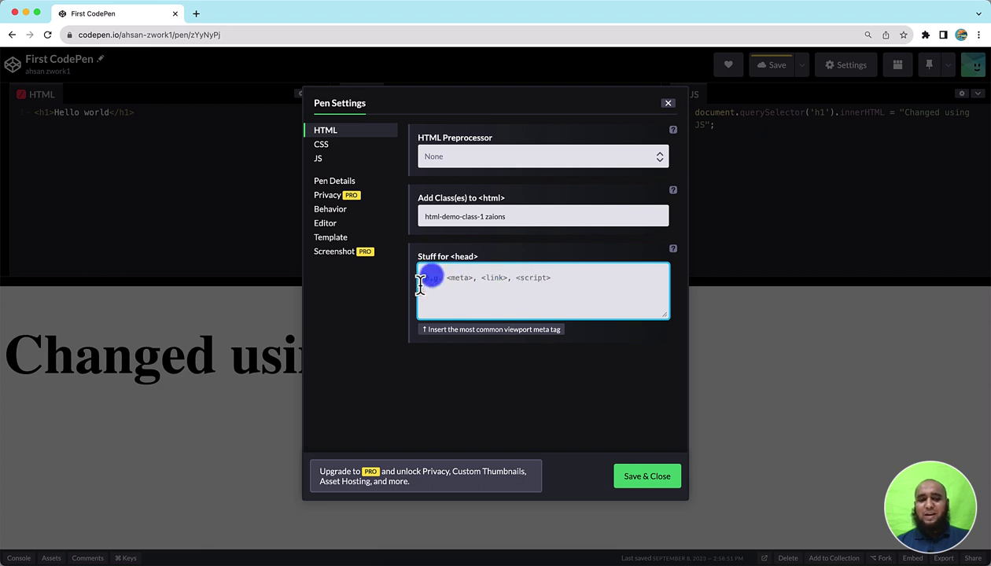
text(<script>)
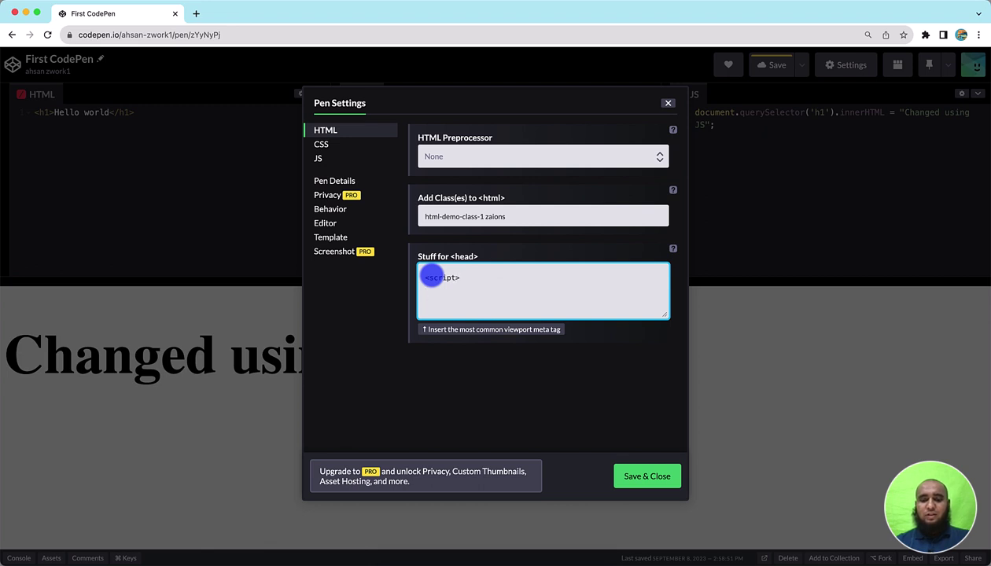
text(t)
text(')
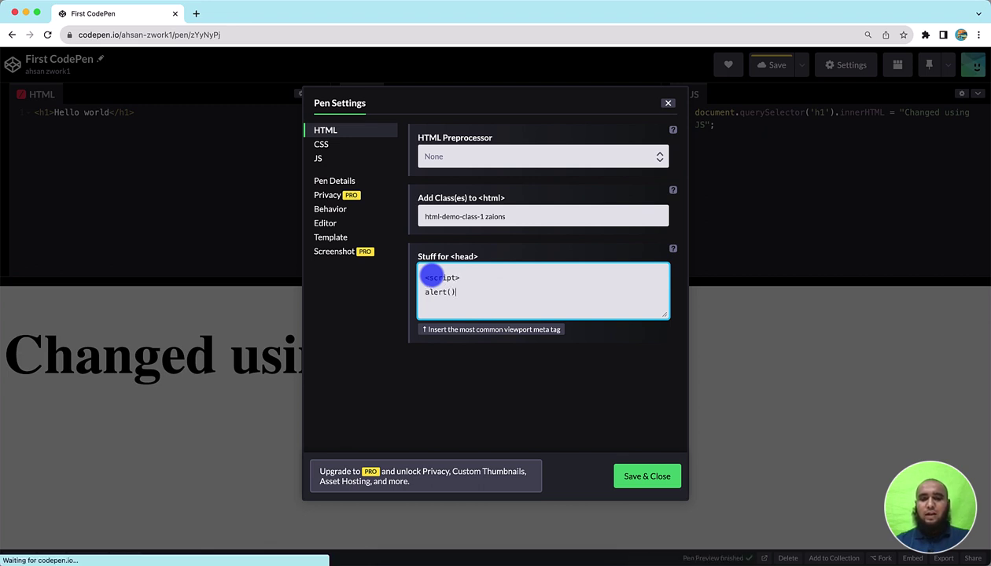
text('manually)
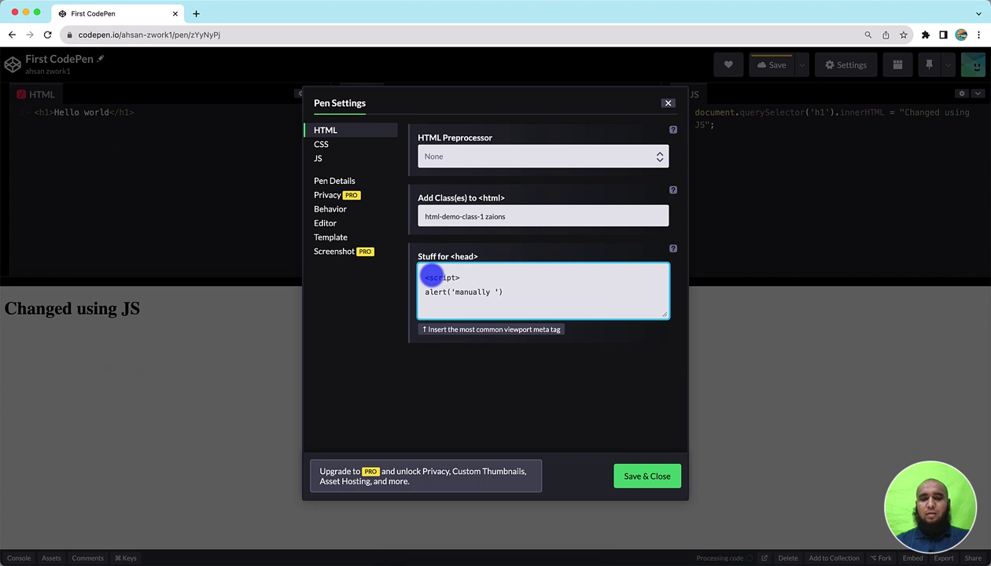
text(dded i)
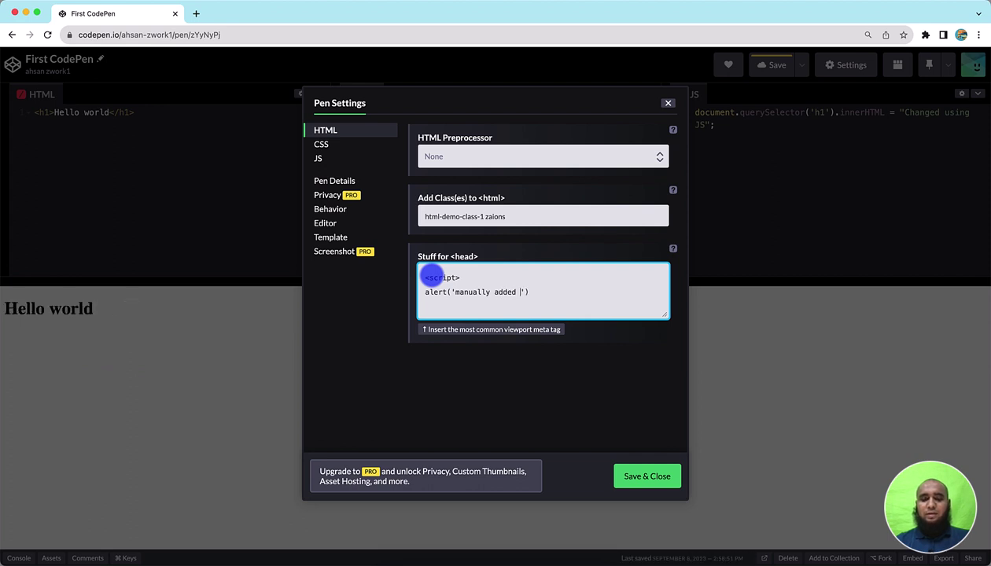
text(nhtml )
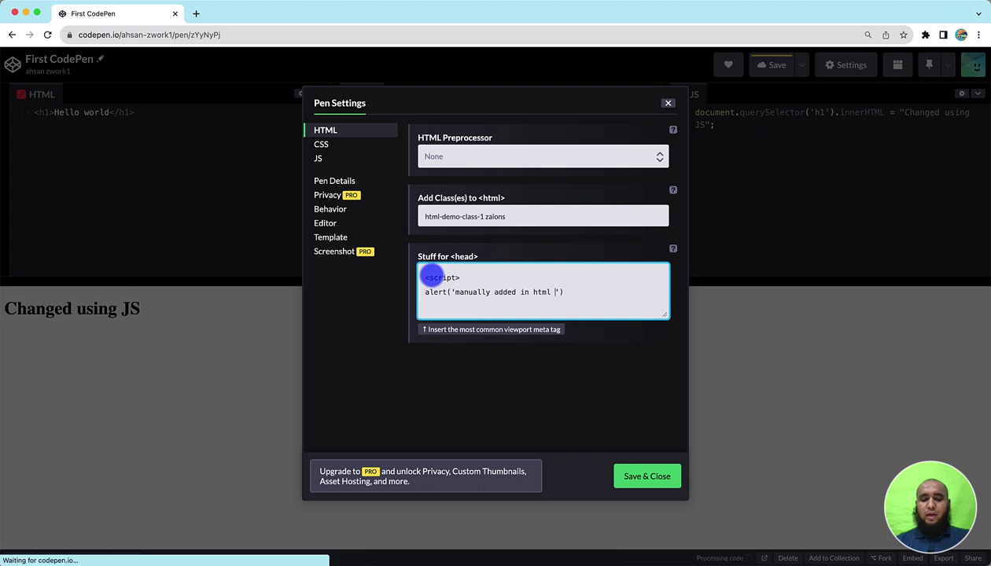
text(editor sett)
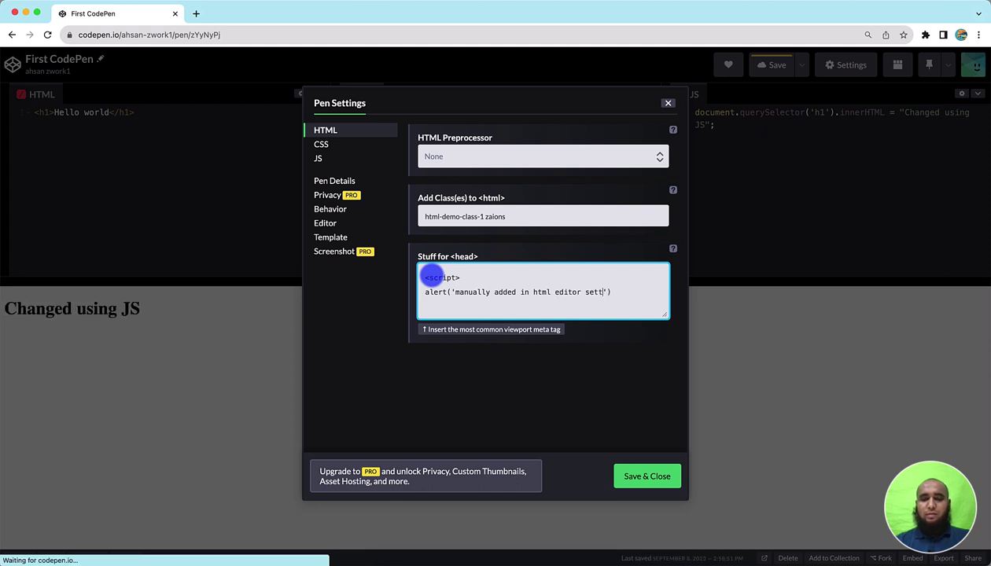
text(ing)
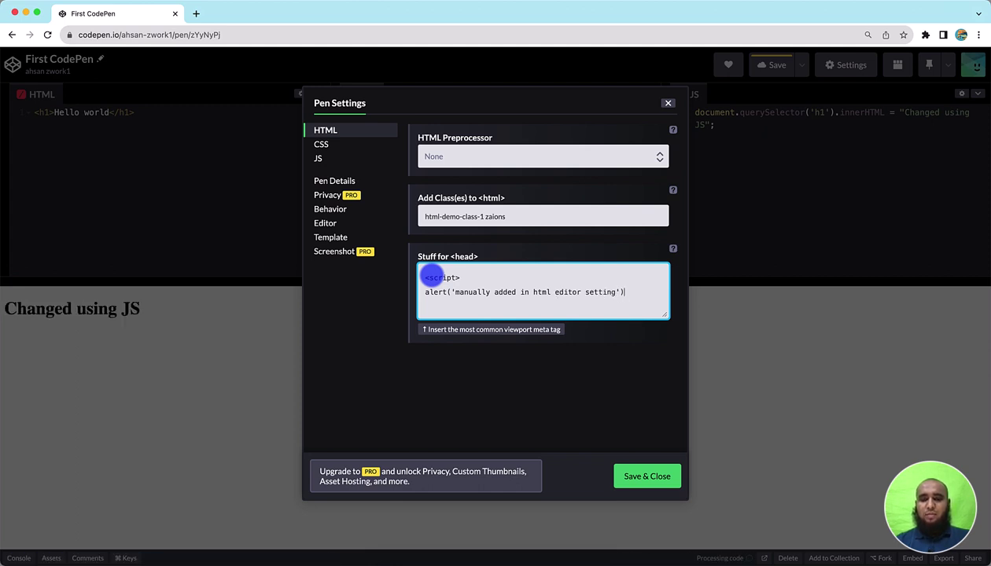
key(Return)
text(</)
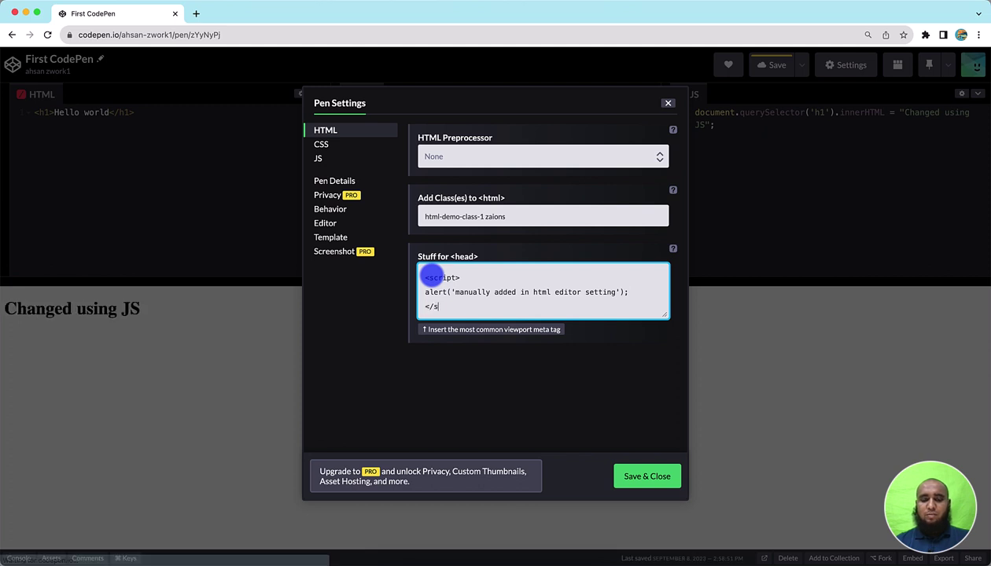
text(script>)
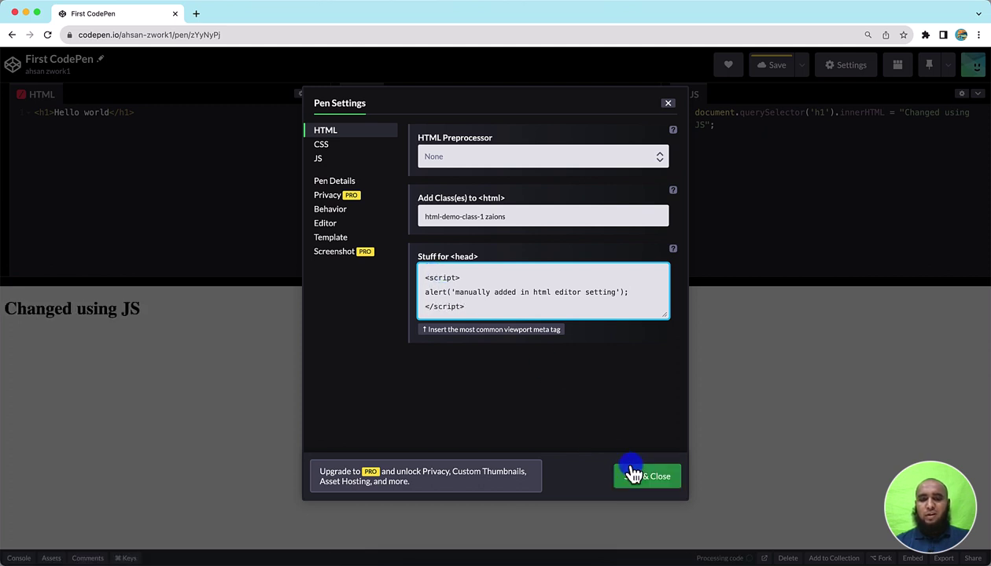
click(649, 481)
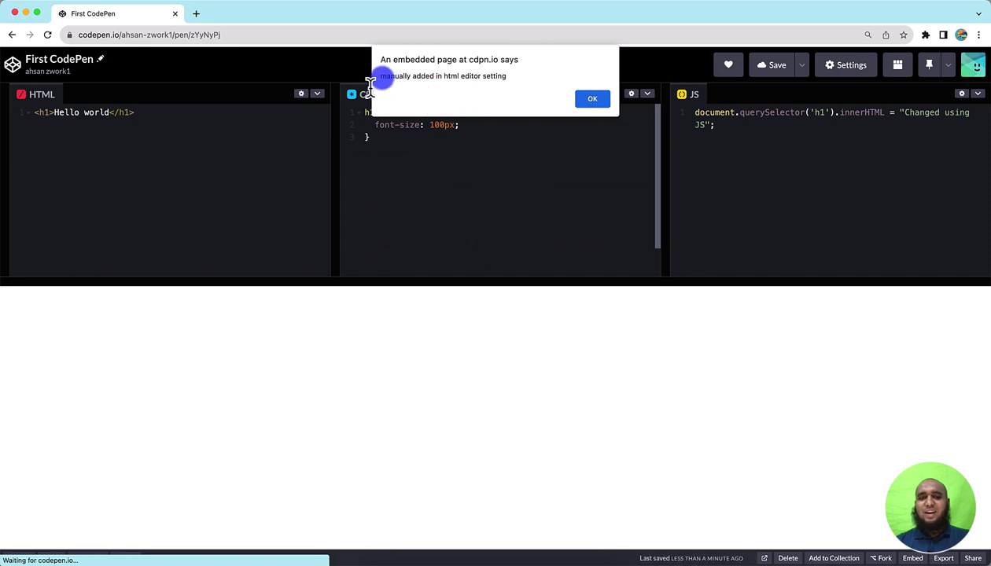
- Dismiss the head script's alert popup and return focus to the HTML editor
drag(379, 76, 497, 84)
click(592, 99)
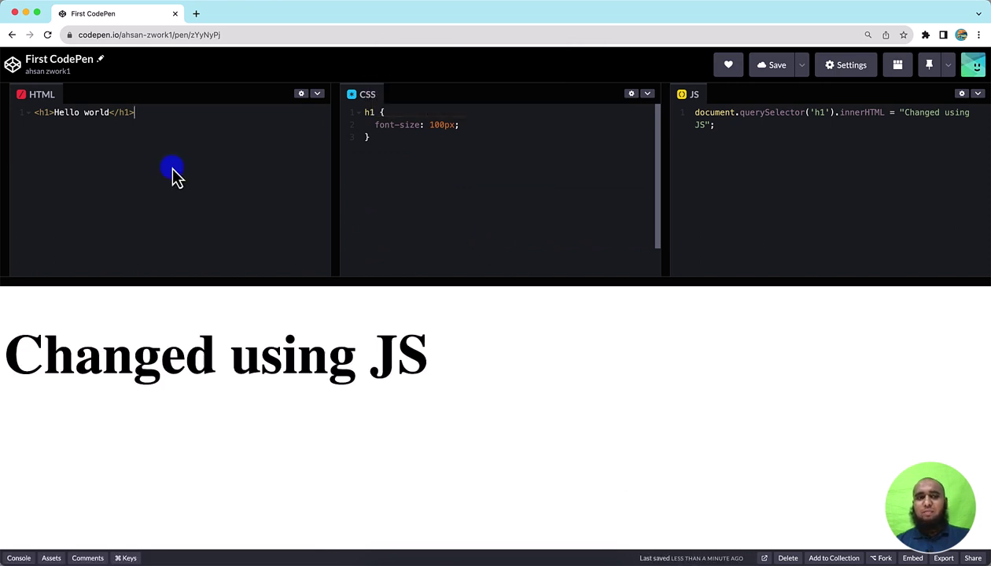
click(138, 112)
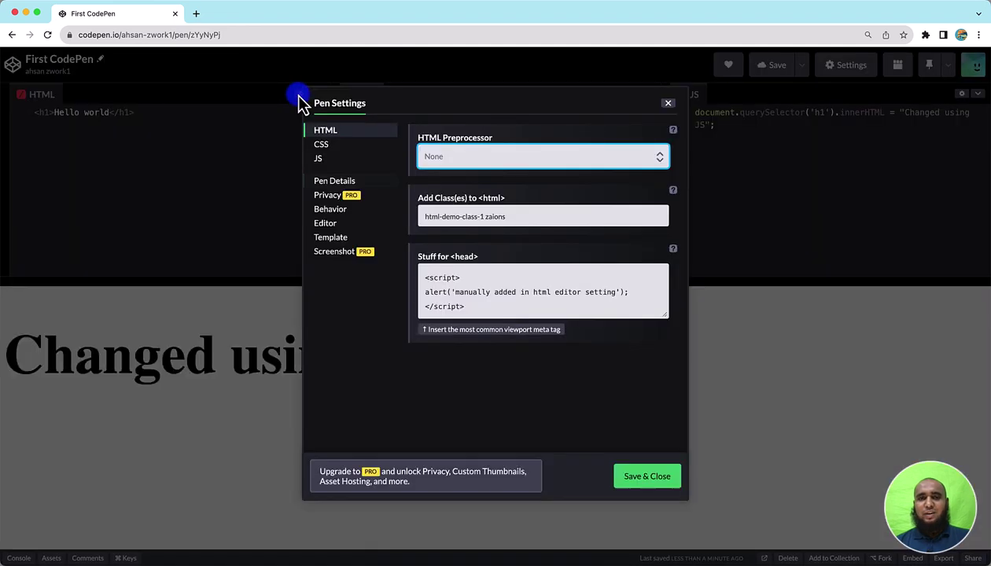
- Delete the alert script from the HTML settings' Stuff for <head> and save the settings
click(302, 93)
click(461, 306)
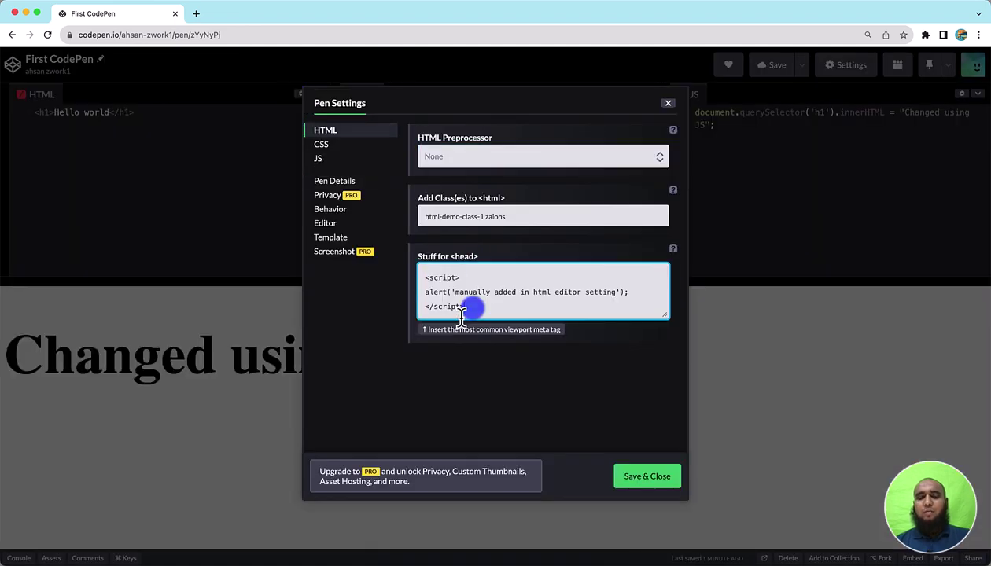
key(ctrl+a)
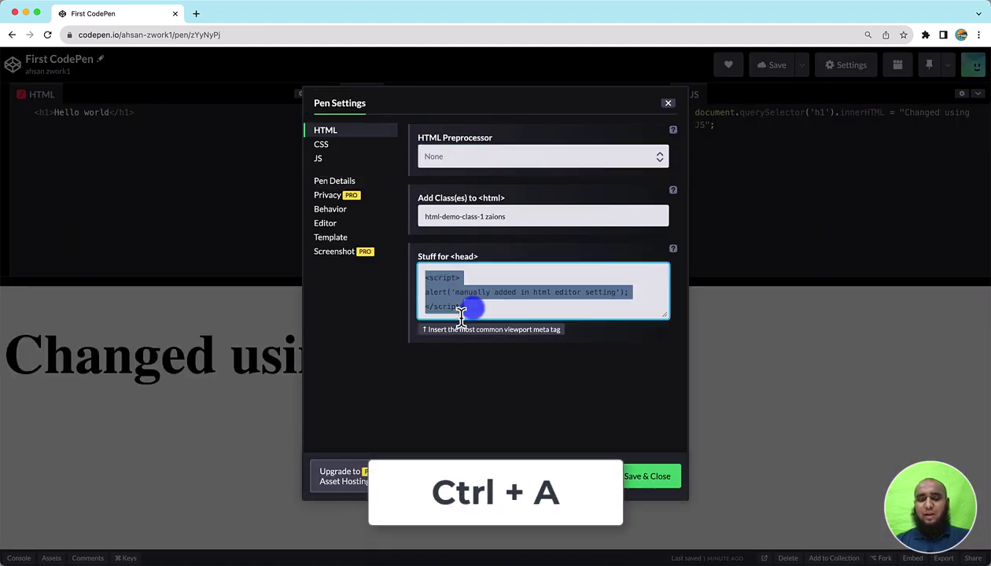
key(BackSpace)
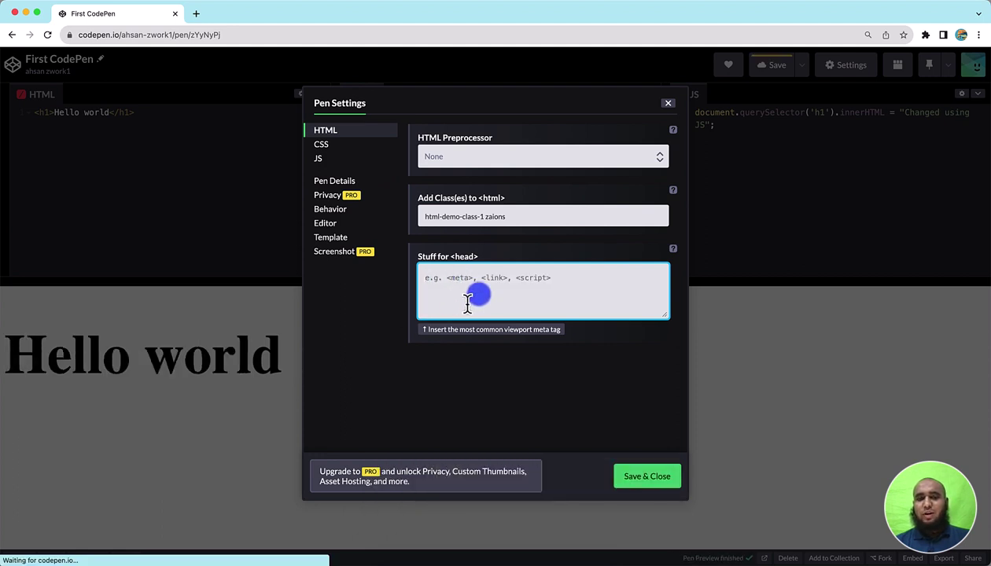
click(642, 478)
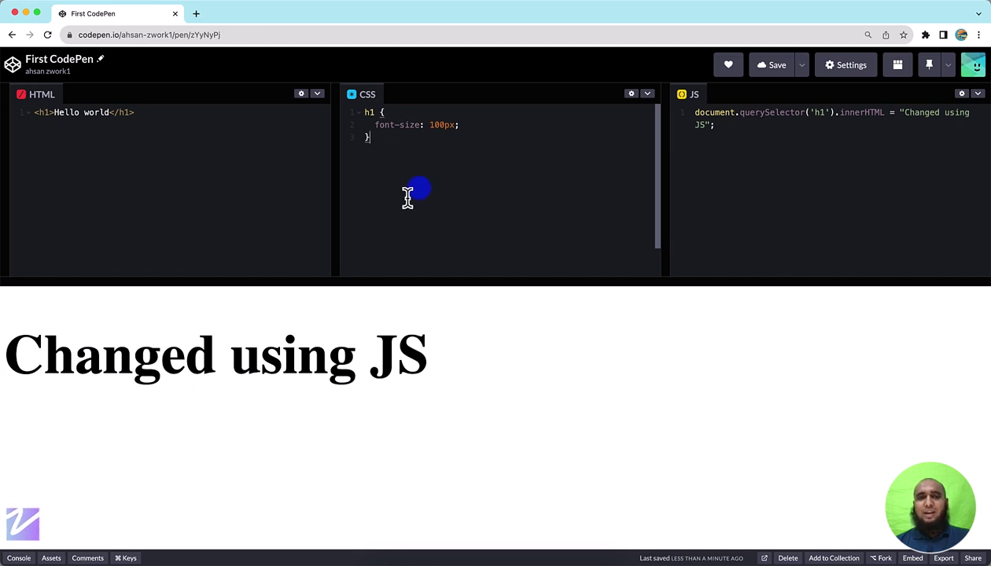
- Rewrite the CSS so the h1 font-size 100px rule sits inside a body block
drag(373, 145, 372, 130)
click(373, 127)
key(super+a)
key(super+c)
key(BackSpace)
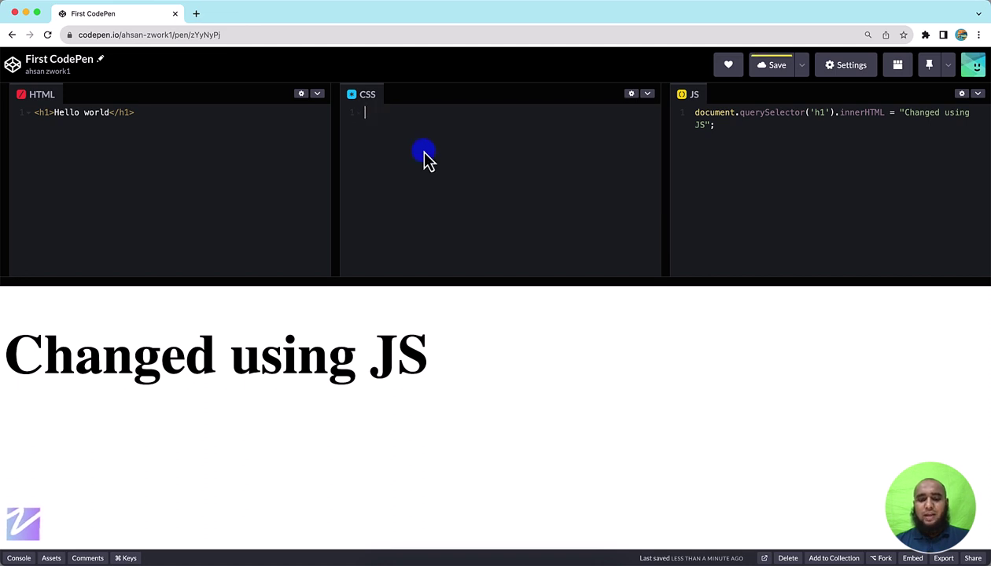
text(body {)
key(Return)
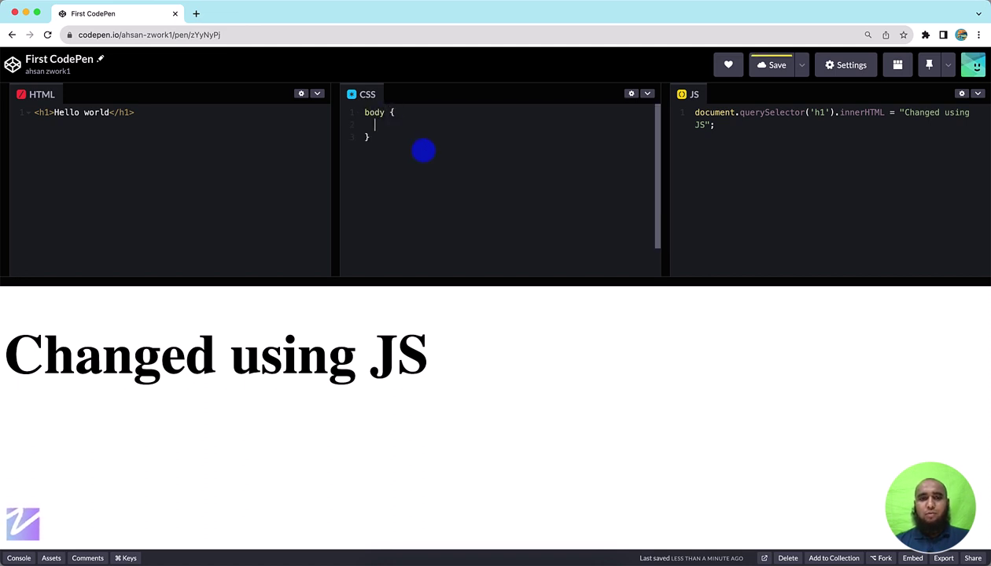
key(super+v)
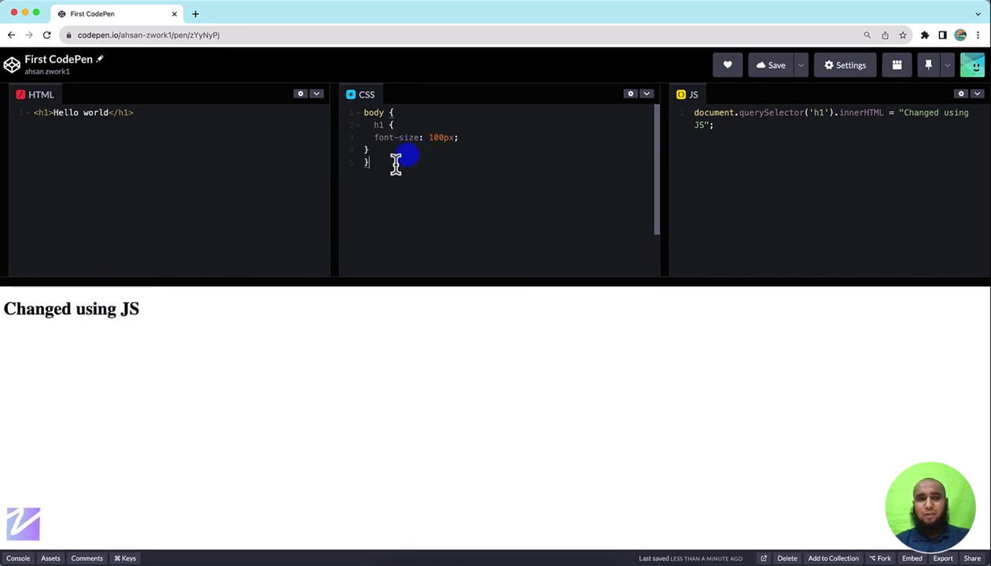
- Compare the nested h1 rule with the preview heading and save the pen
mouse_move(396, 163)
mouse_down()
mouse_move(361, 126)
mouse_move(376, 174)
mouse_up()
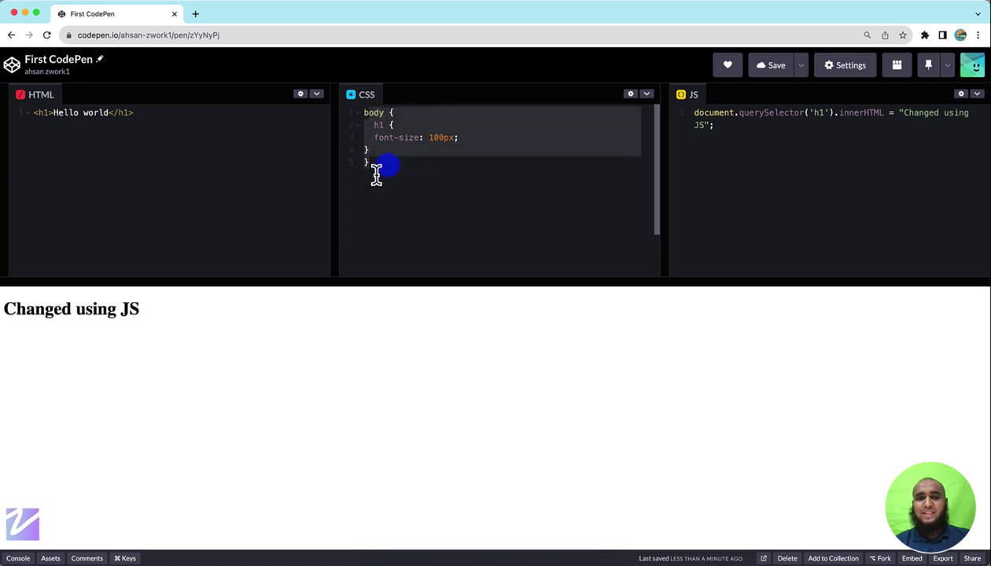
click(391, 135)
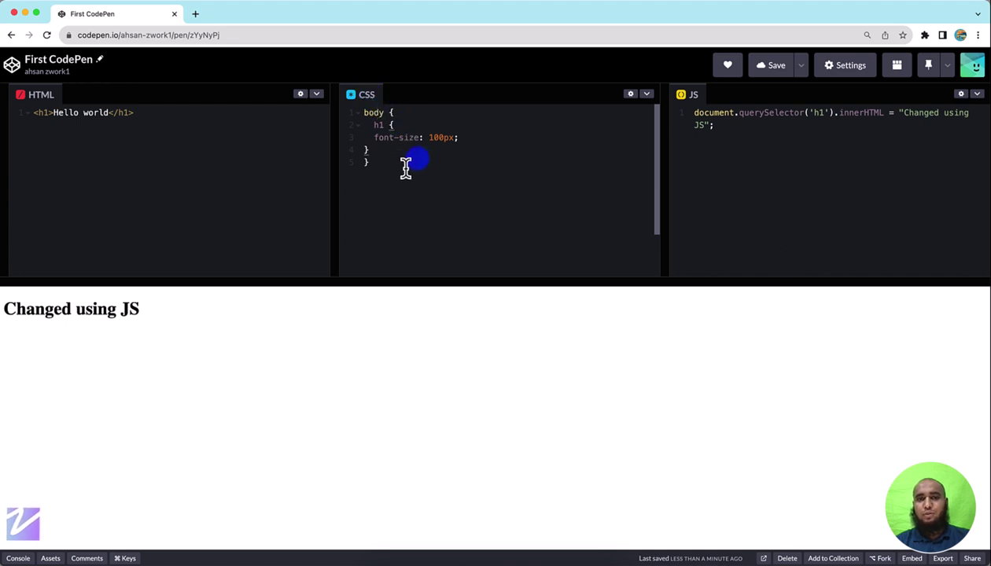
mouse_move(405, 166)
mouse_down()
mouse_move(364, 126)
mouse_move(366, 138)
mouse_move(394, 149)
mouse_up()
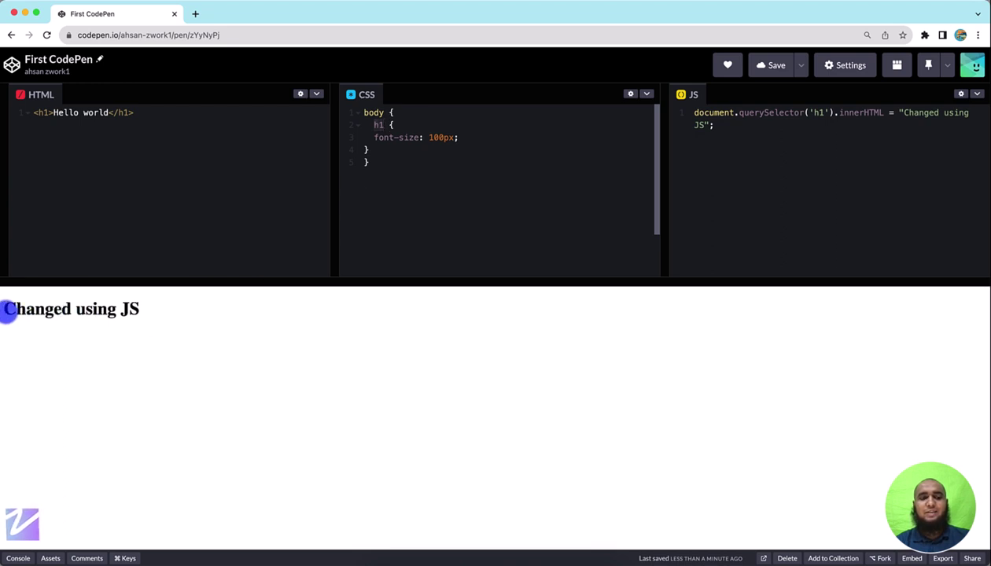
drag(4, 310, 154, 323)
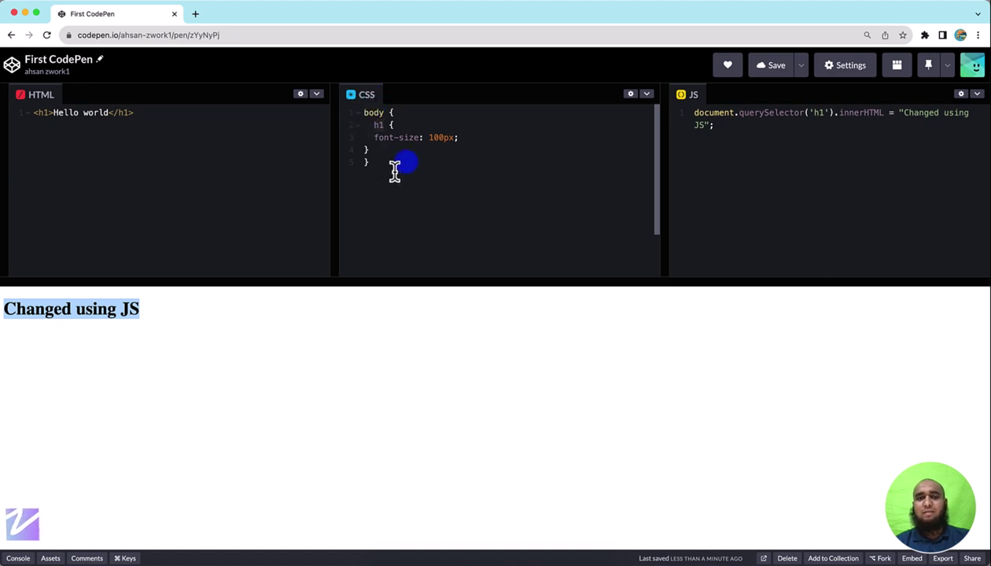
click(432, 197)
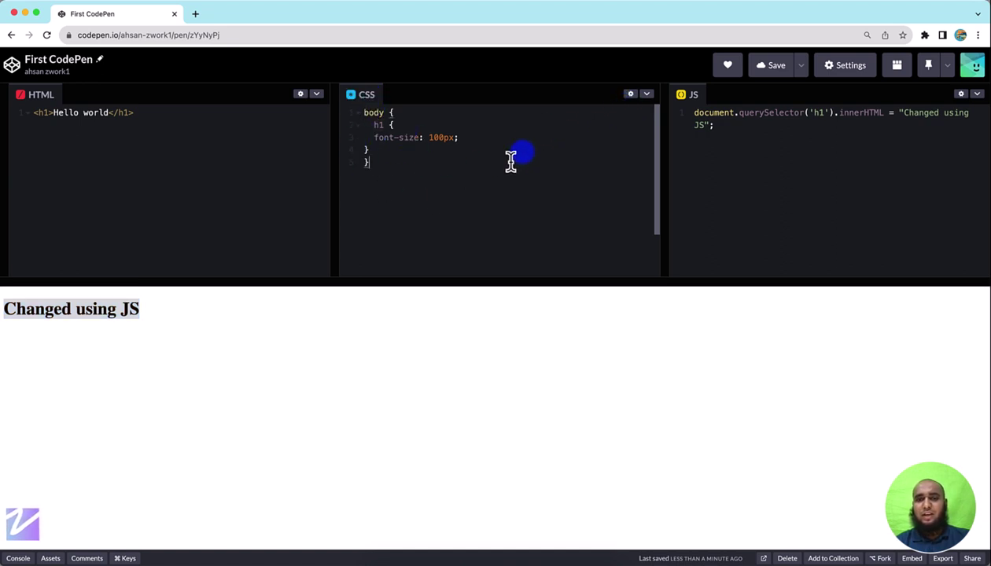
key(ctrl+s)
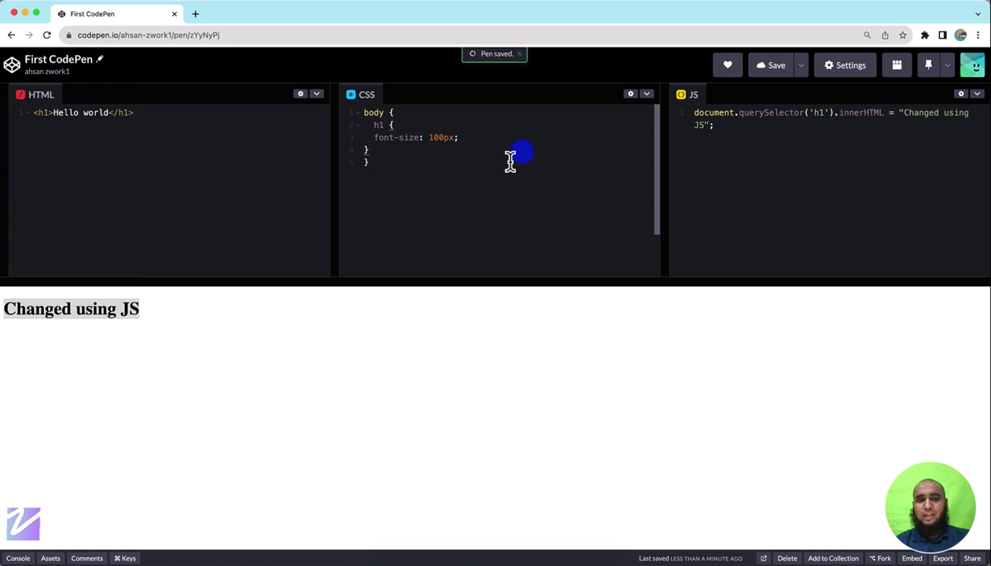
- Set the CSS preprocessor to SCSS in the pen settings and apply it
click(631, 96)
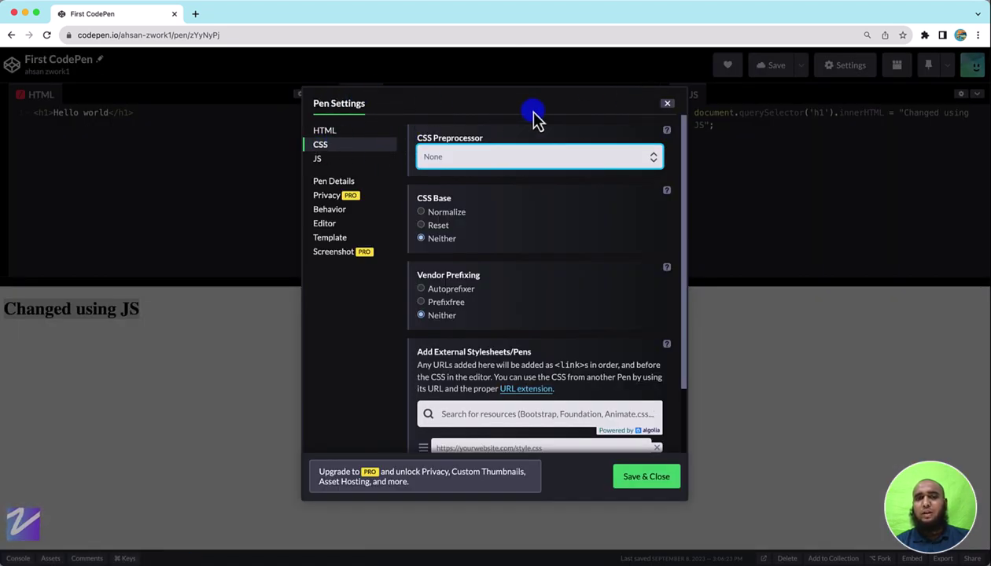
click(323, 131)
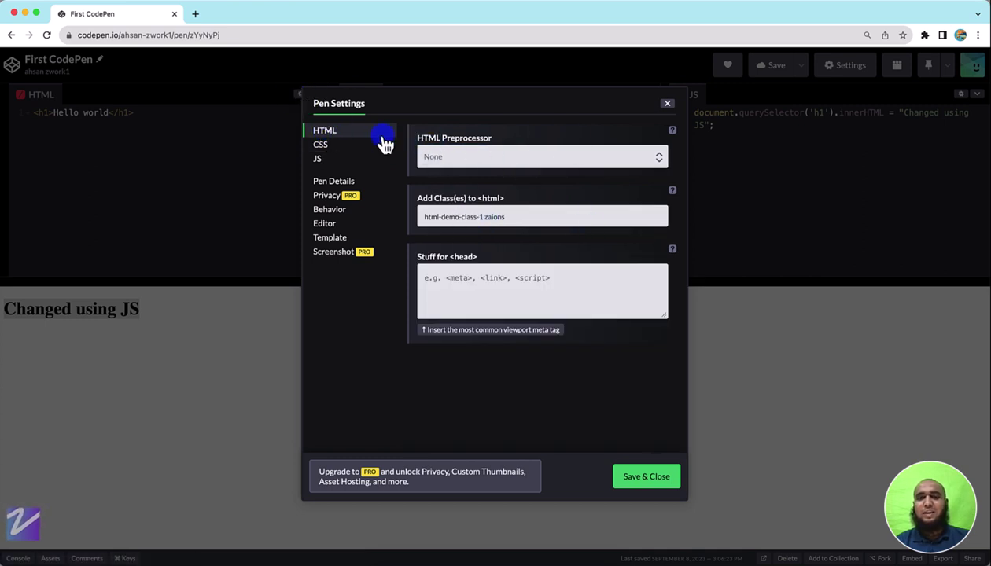
click(340, 151)
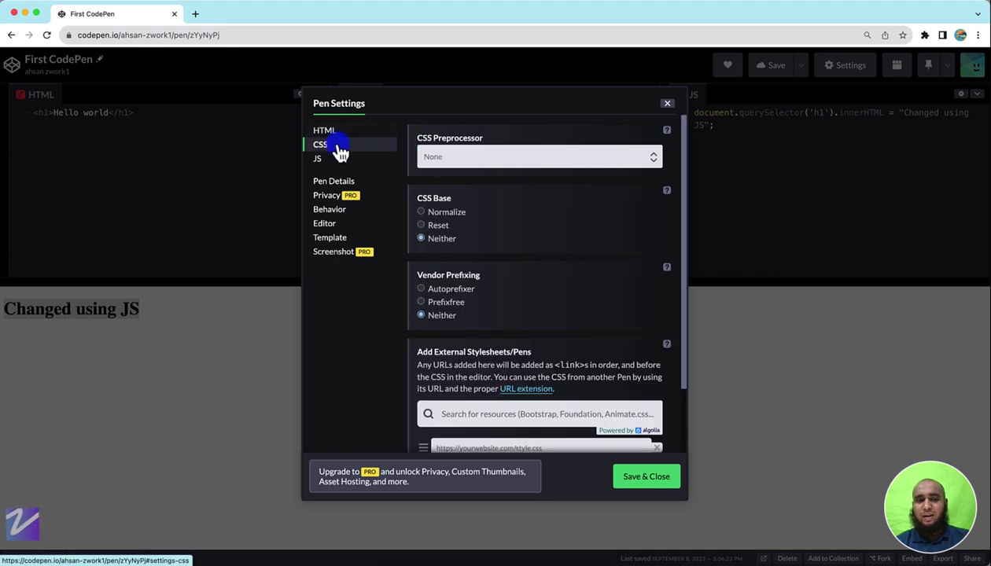
click(481, 161)
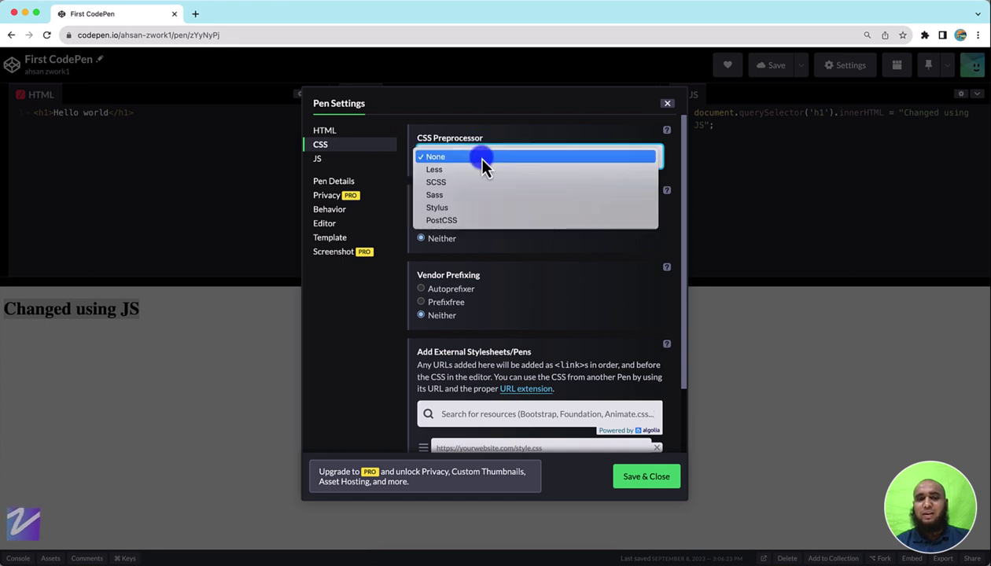
click(457, 188)
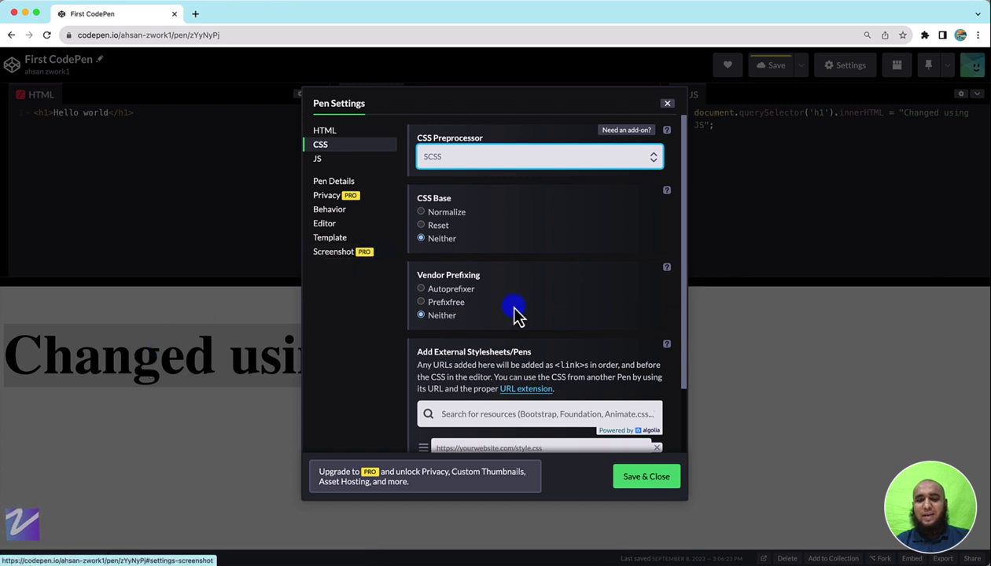
click(634, 480)
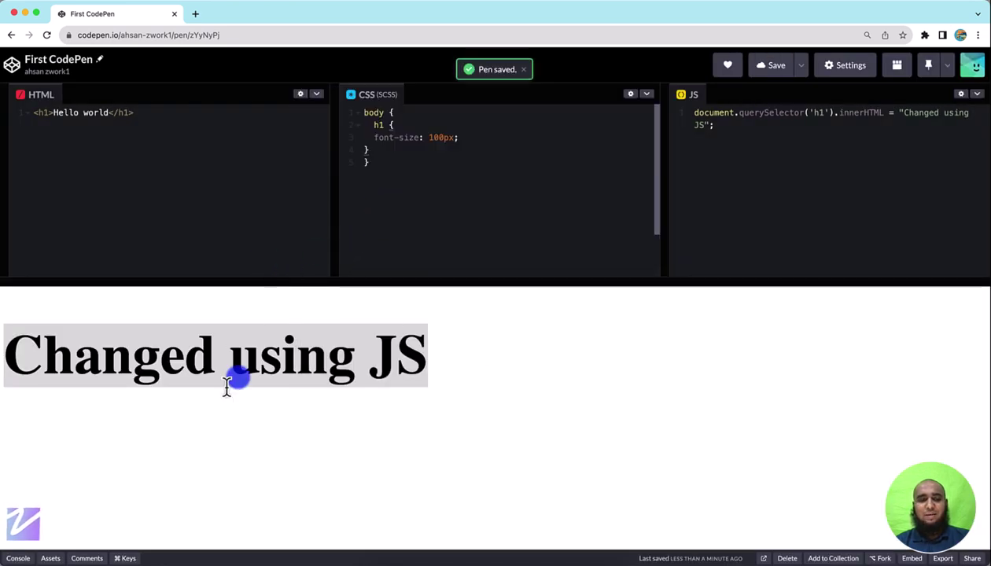
- Check the 100px preview heading against the nested body/h1 rules and save the pen
click(62, 381)
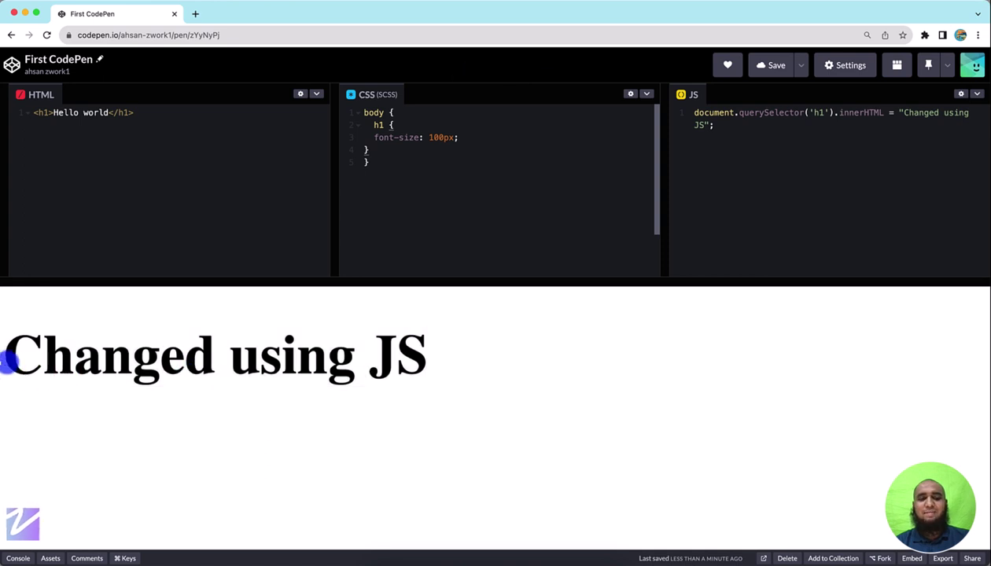
drag(2, 374, 342, 376)
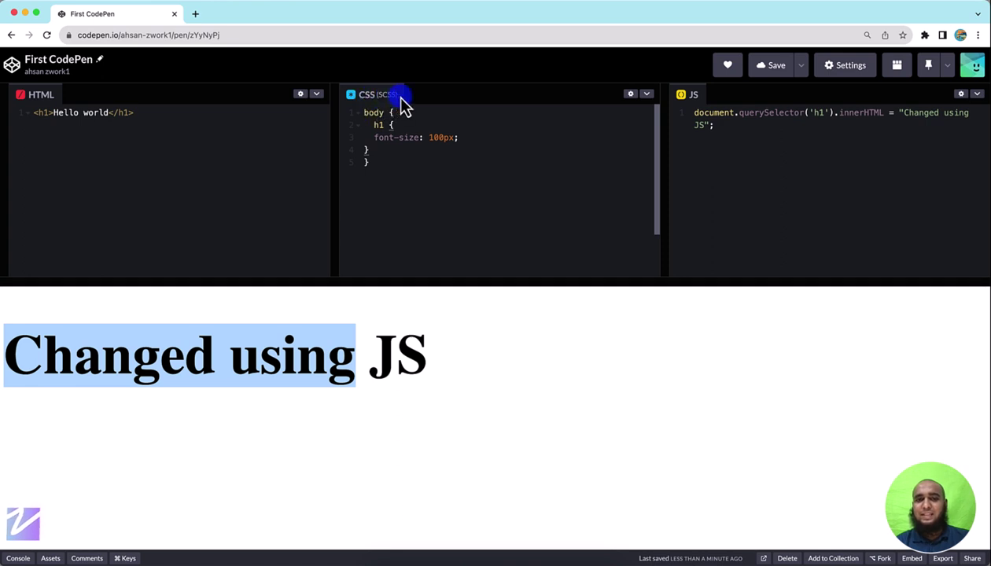
drag(363, 114, 364, 171)
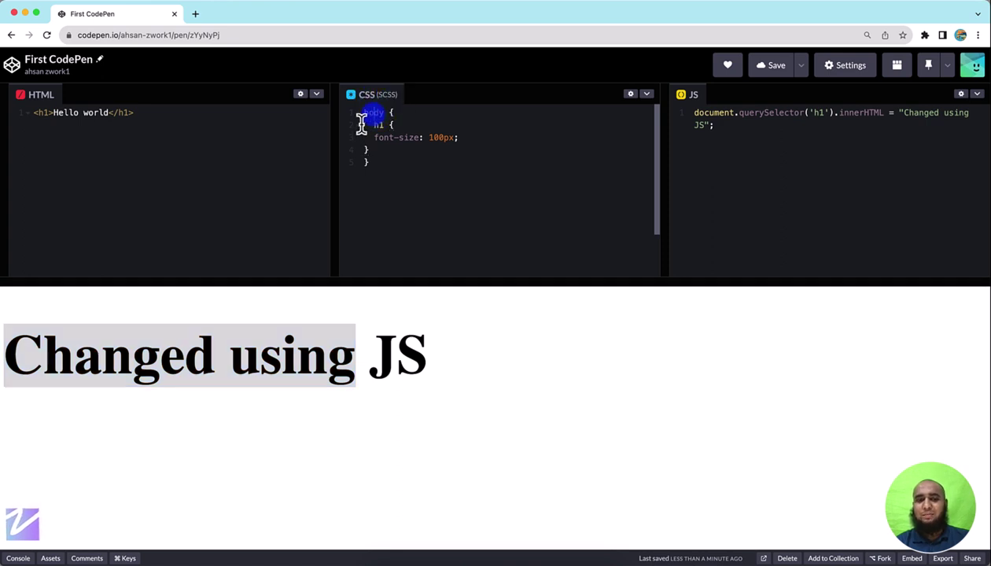
click(364, 172)
key(ctrl+s)
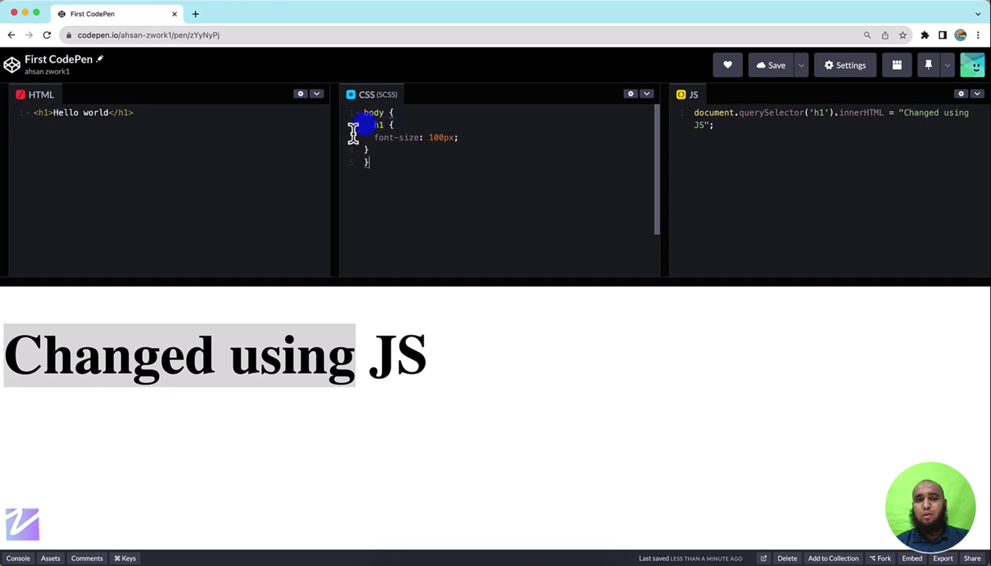
drag(362, 127, 360, 160)
click(360, 160)
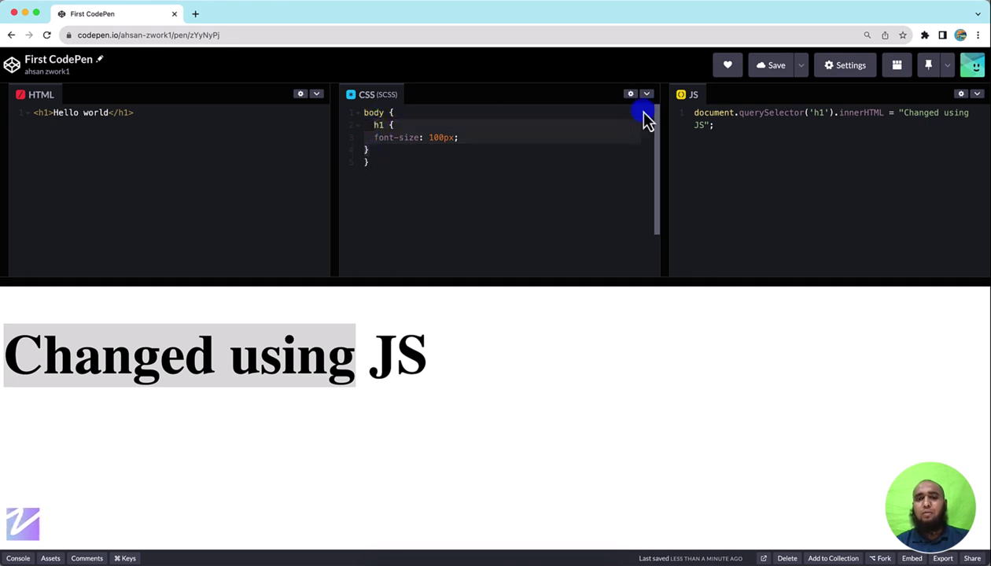
- Turn on Format on Save in the Behavior settings, apply it, and review the reformatted h1 rule
click(631, 95)
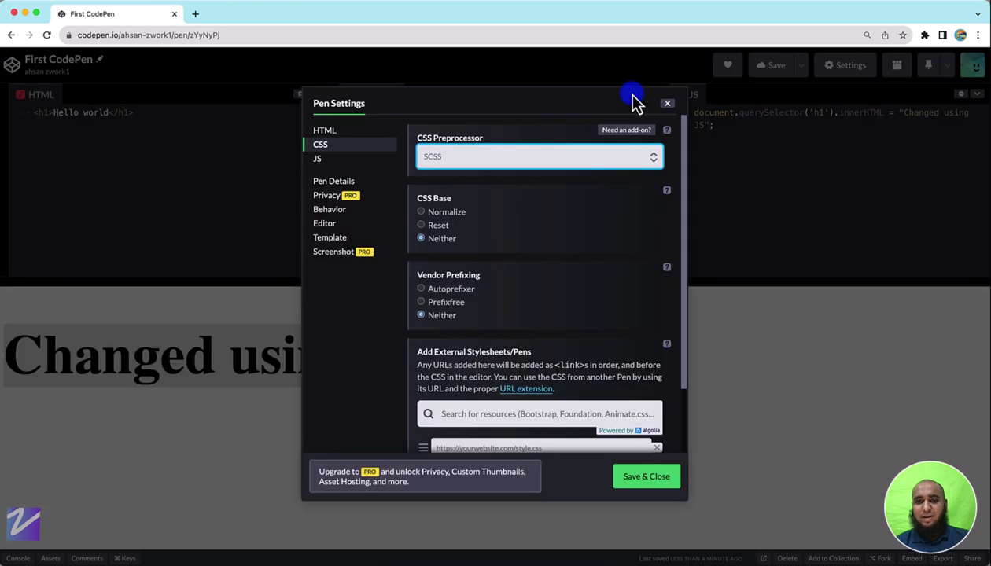
click(335, 210)
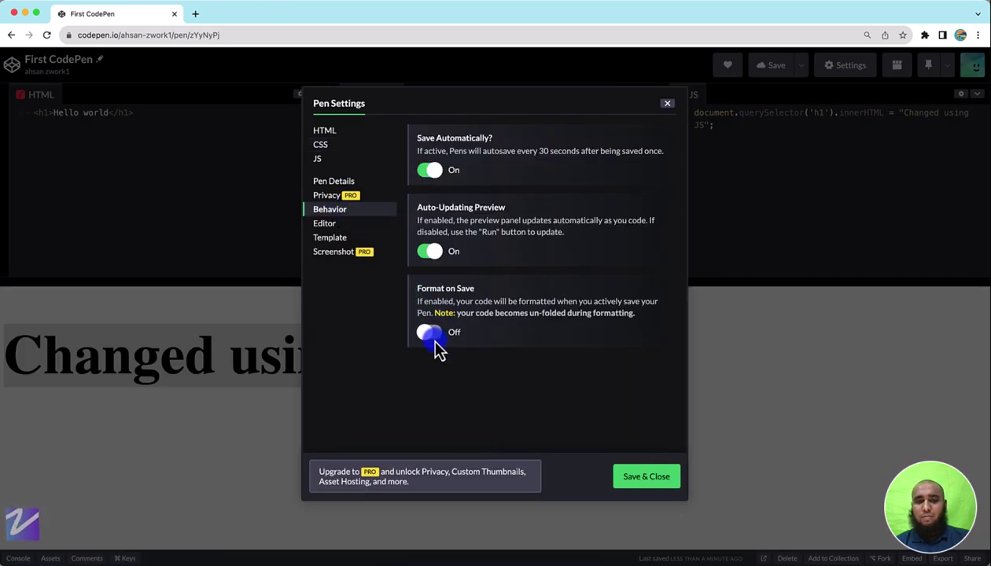
click(431, 337)
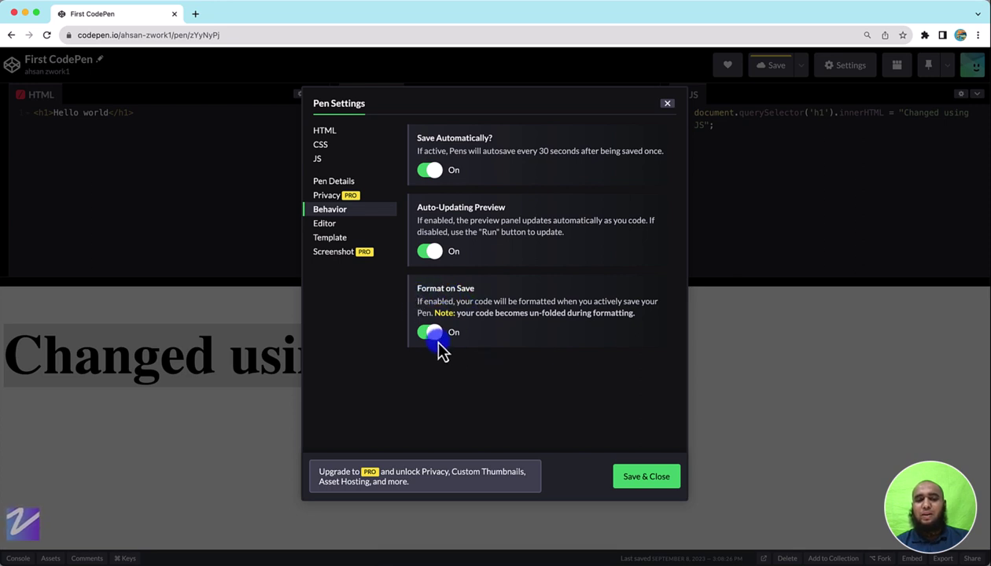
click(643, 480)
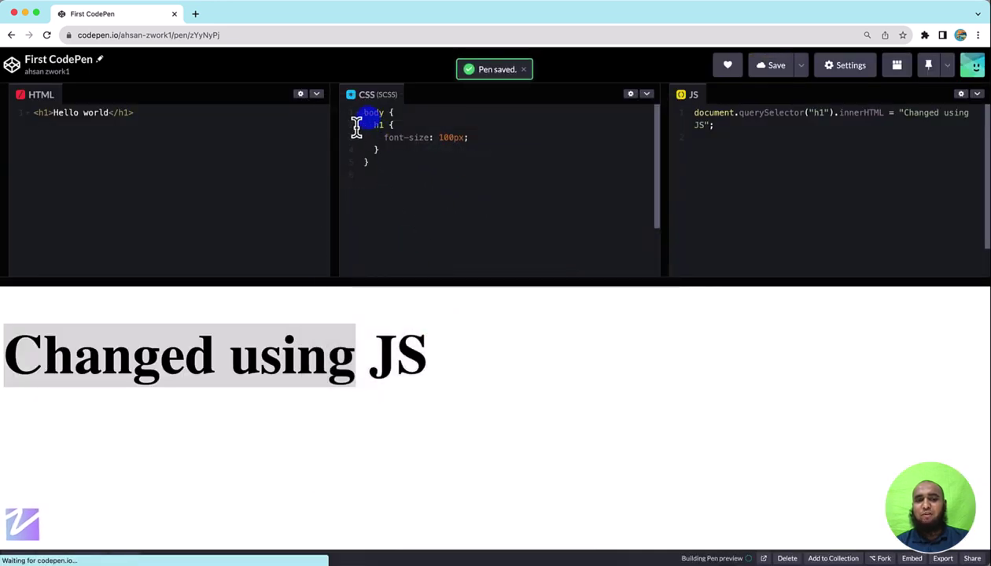
drag(356, 128, 372, 171)
click(426, 192)
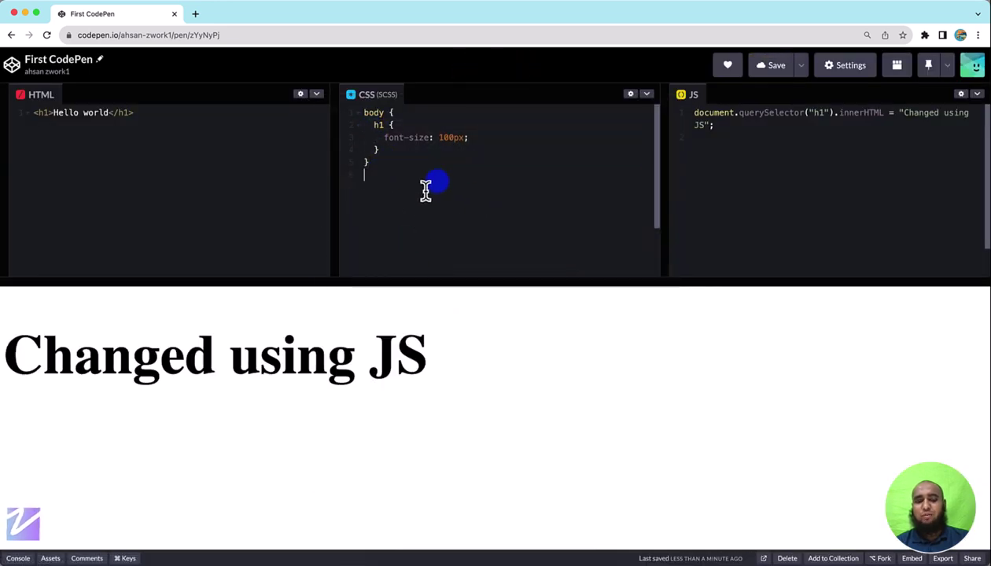
key(ctrl+s)
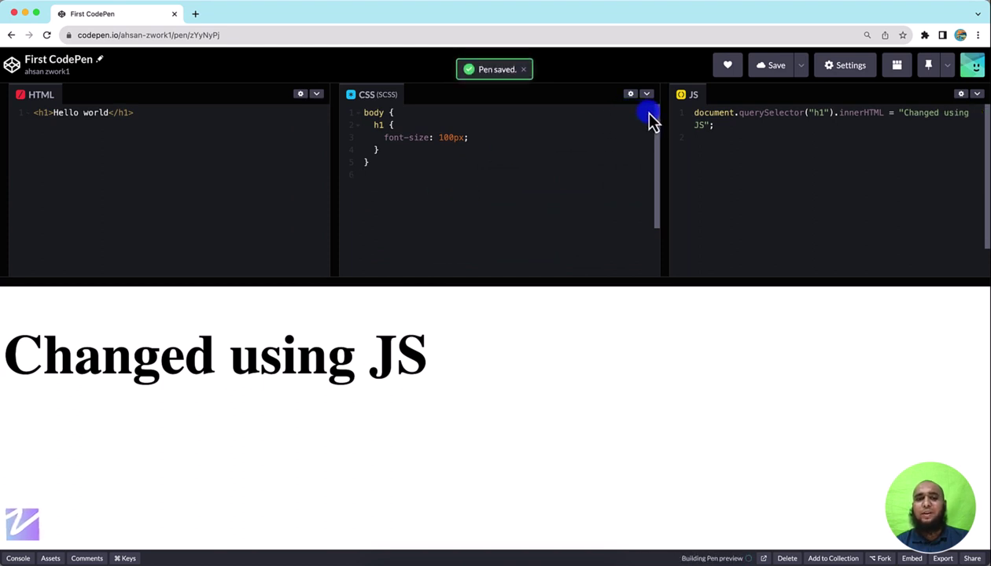
click(377, 150)
key(BackSpace)
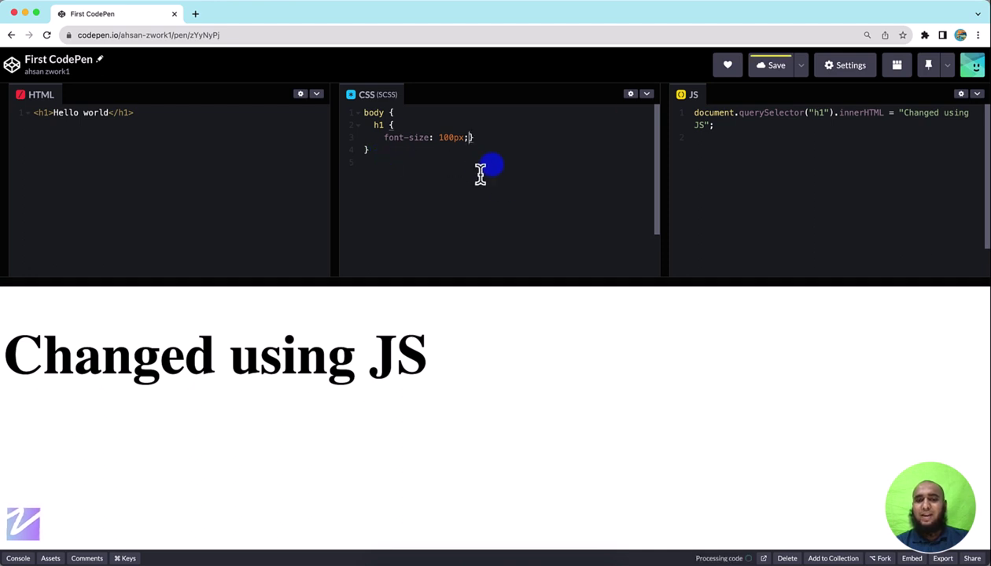
key(Return)
key(ctrl+s)
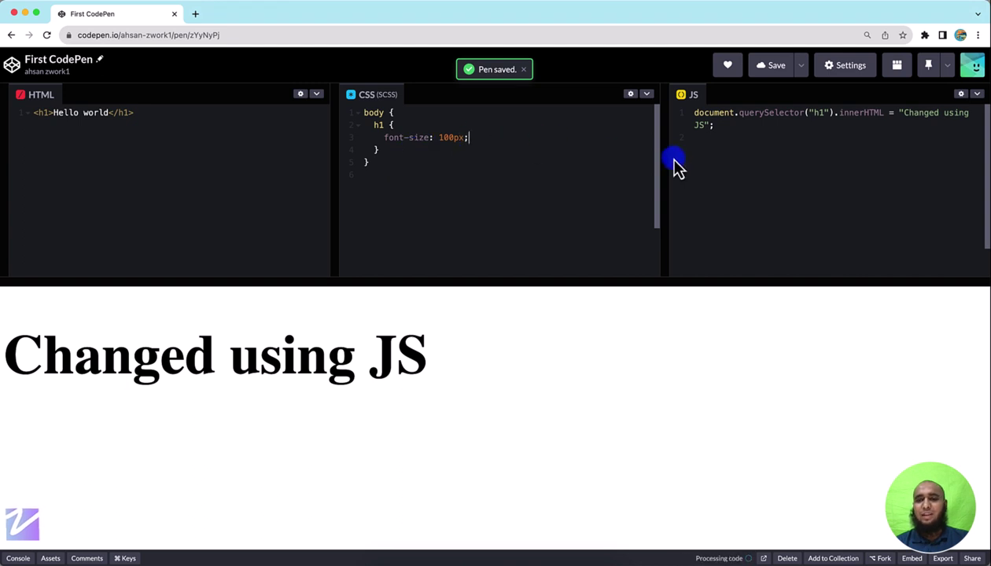
click(706, 147)
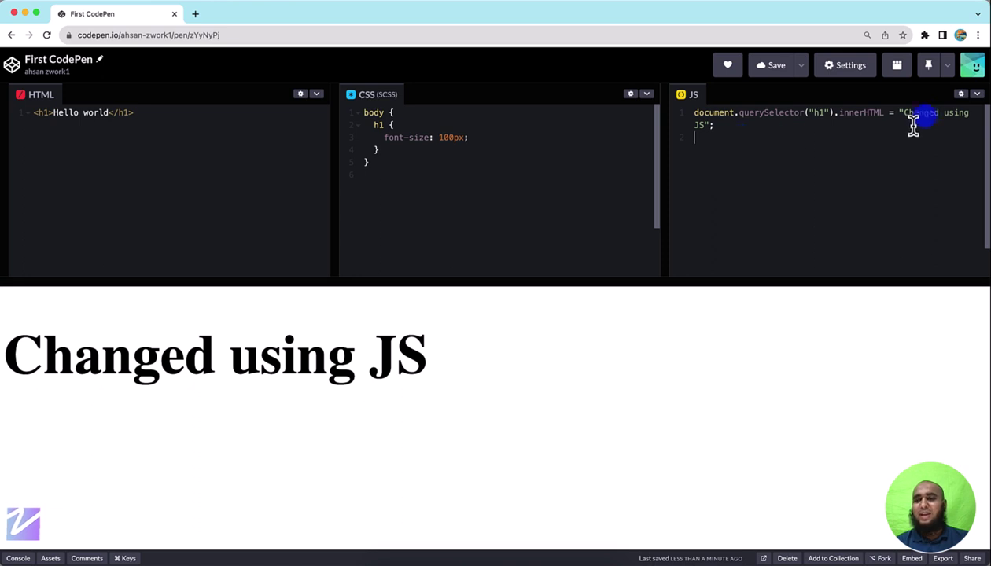
- Choose TypeScript as the JavaScript preprocessor and apply the settings
click(962, 96)
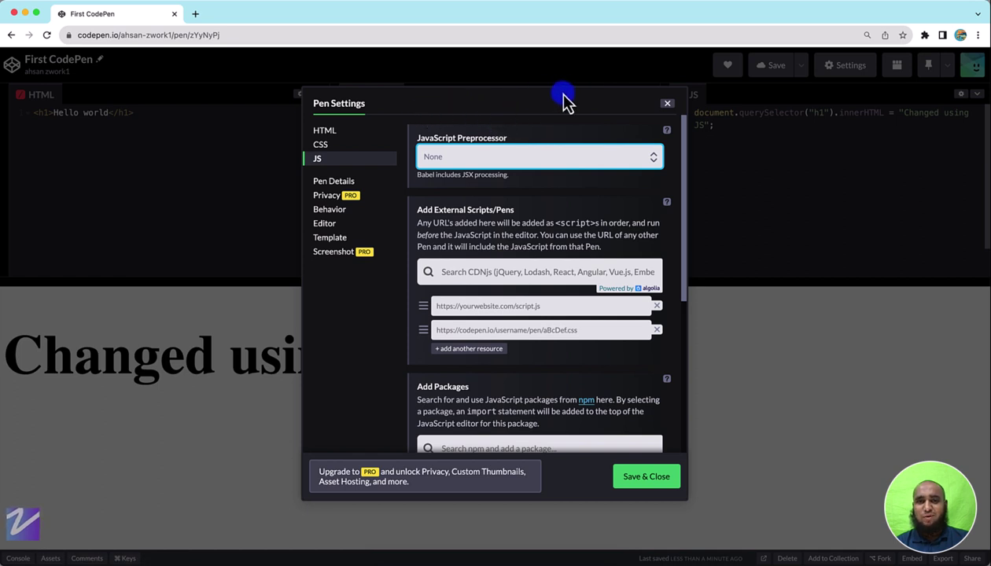
click(503, 159)
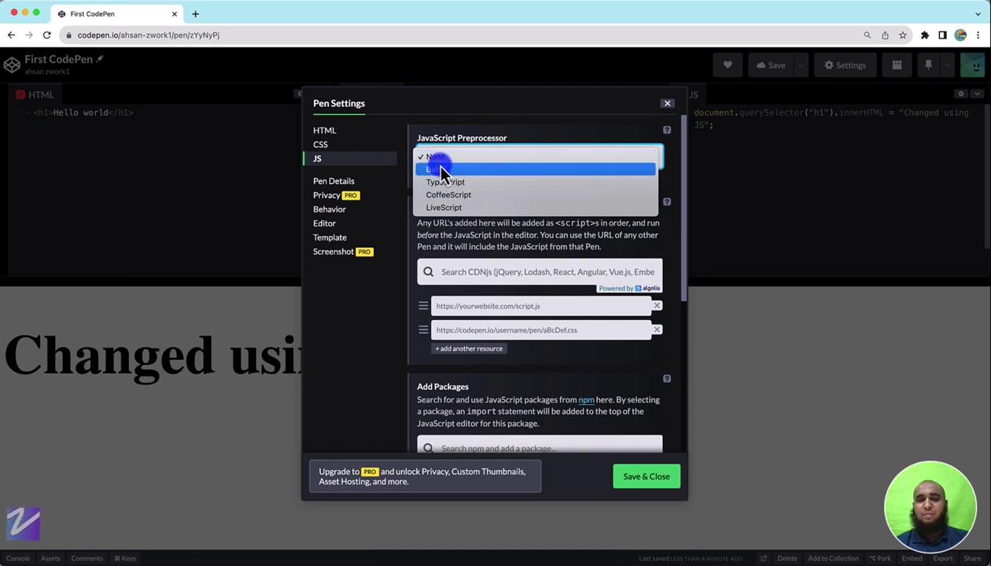
click(479, 182)
click(642, 481)
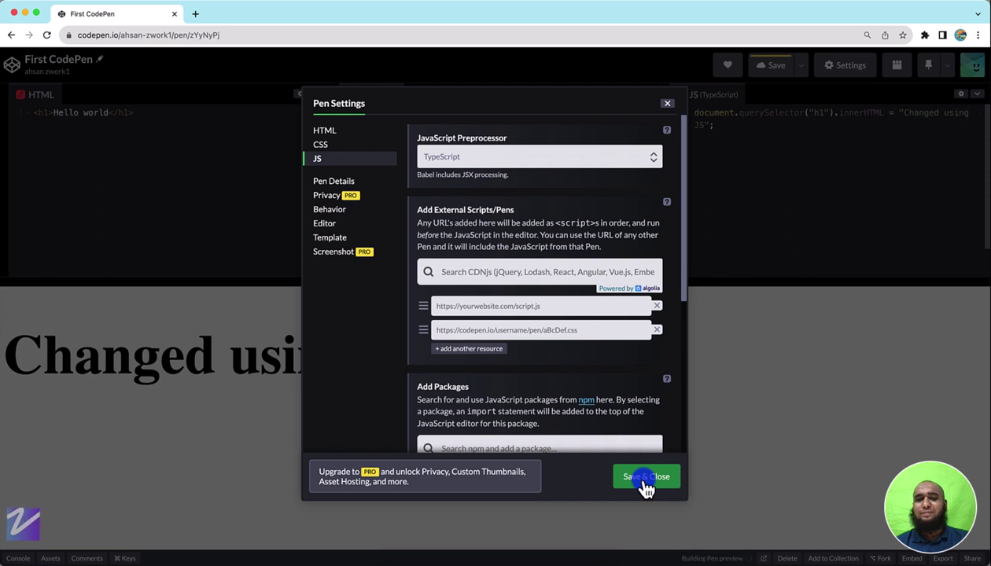
click(646, 480)
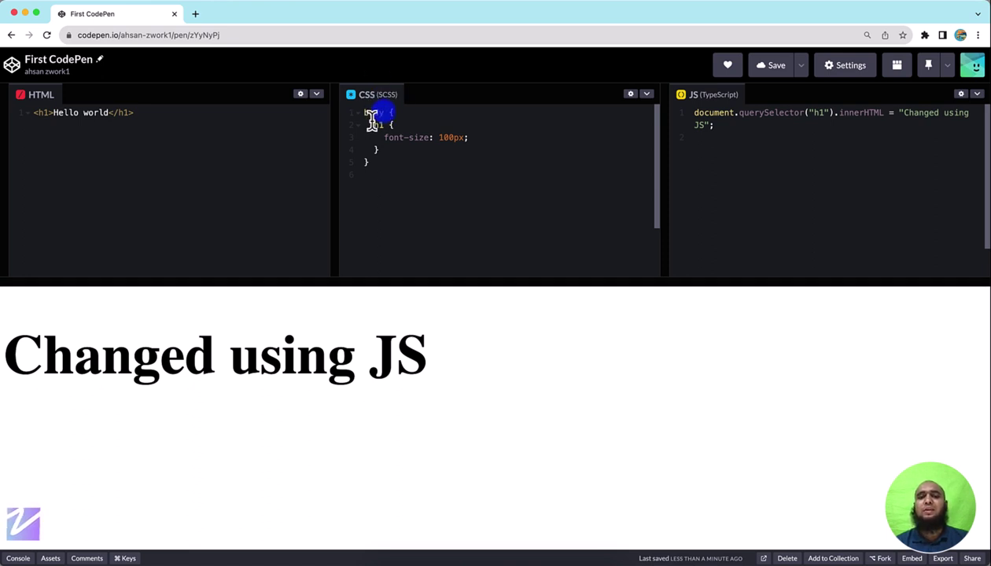
- Insert an enum DEMO above the JS code with the member text = "hello from zaions!"
click(719, 165)
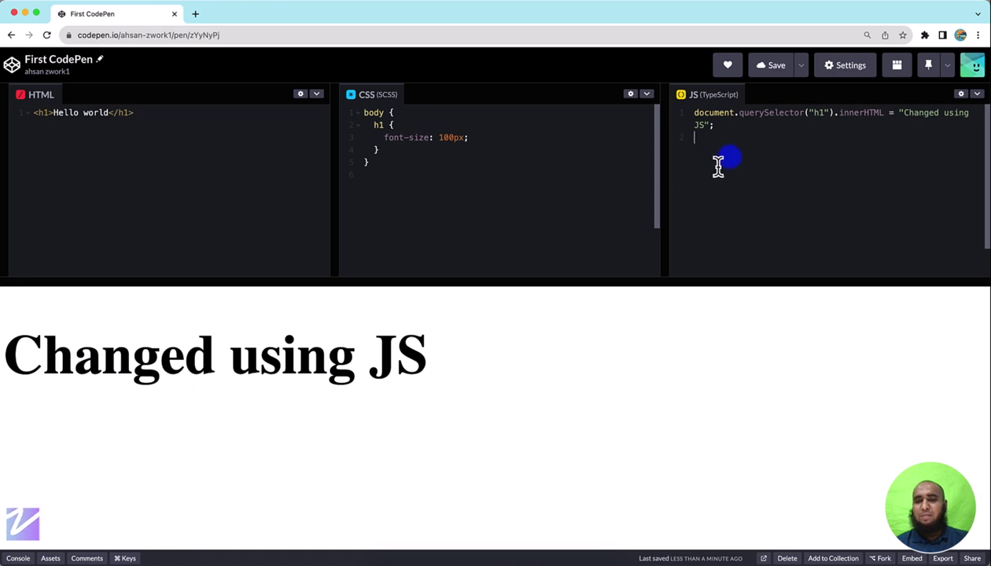
key(Up)
key(Up)
key(Return)
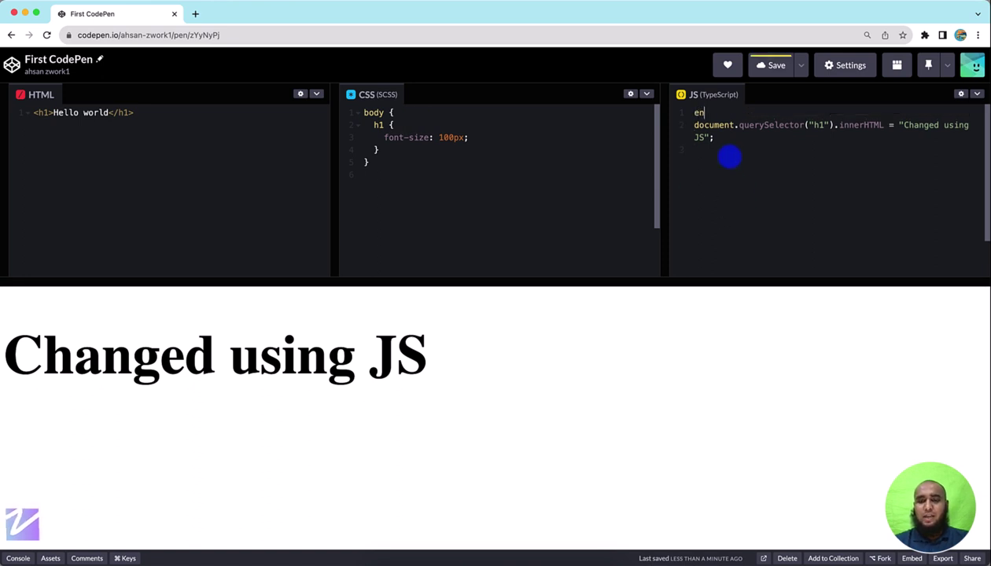
text(um DEMO )
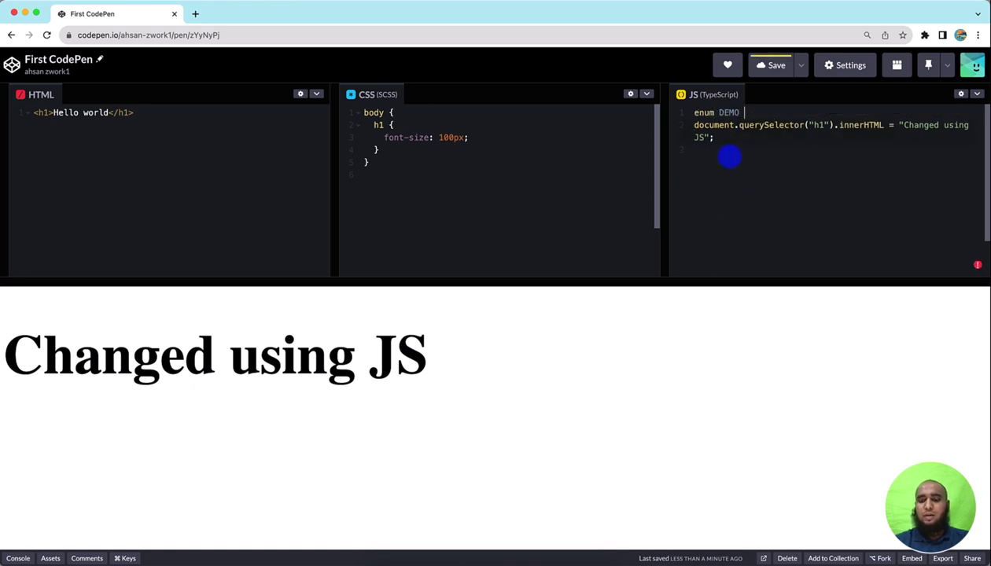
text({)
key(Return)
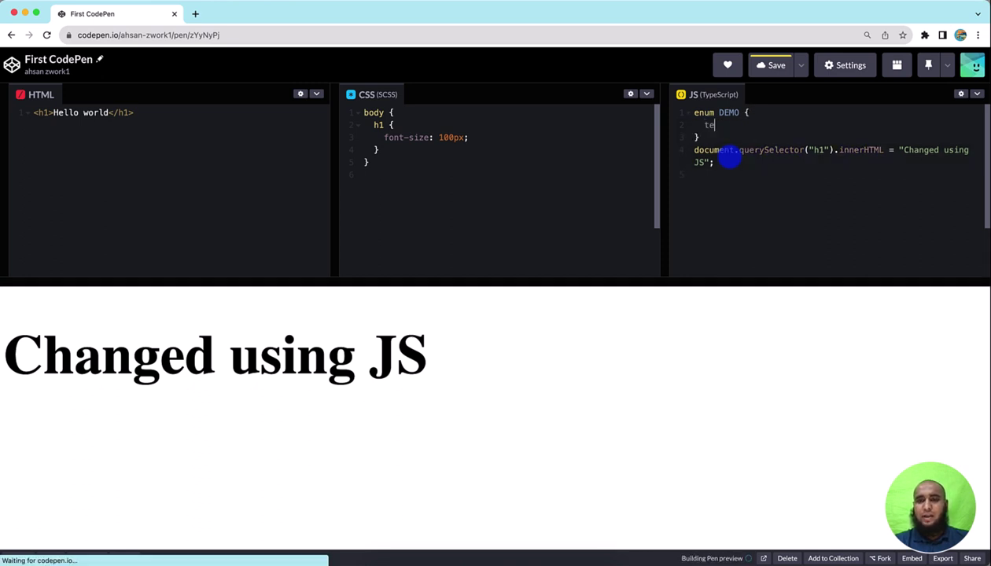
text(text = ")
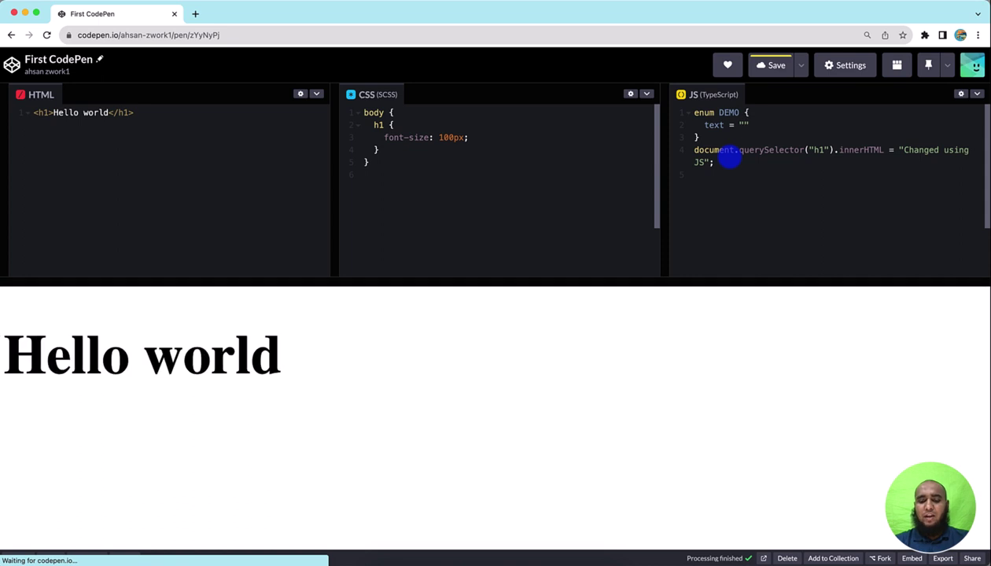
text(hello from zaions!)
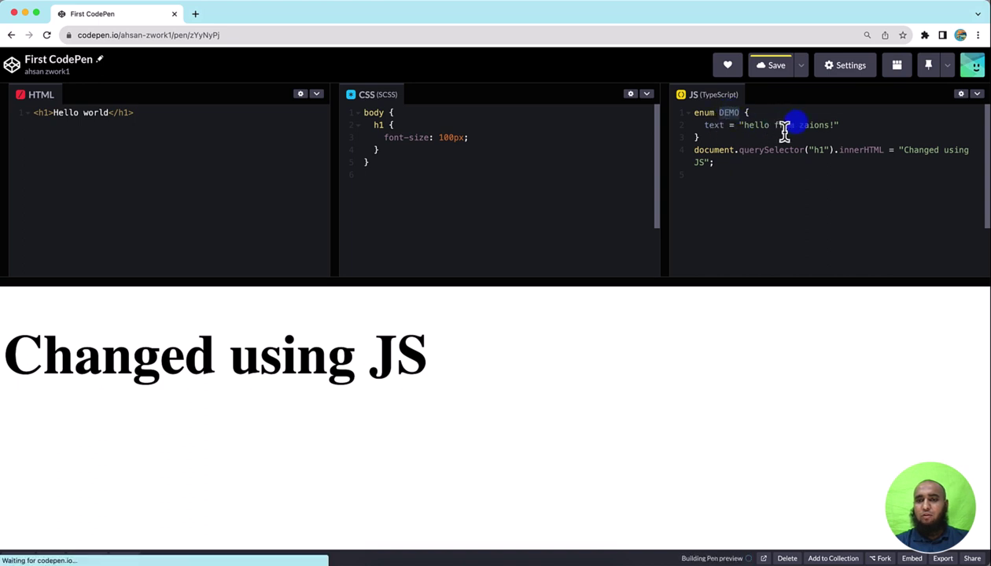
- Comment out the querySelector line and paste an active, uncommented copy below it
click(896, 153)
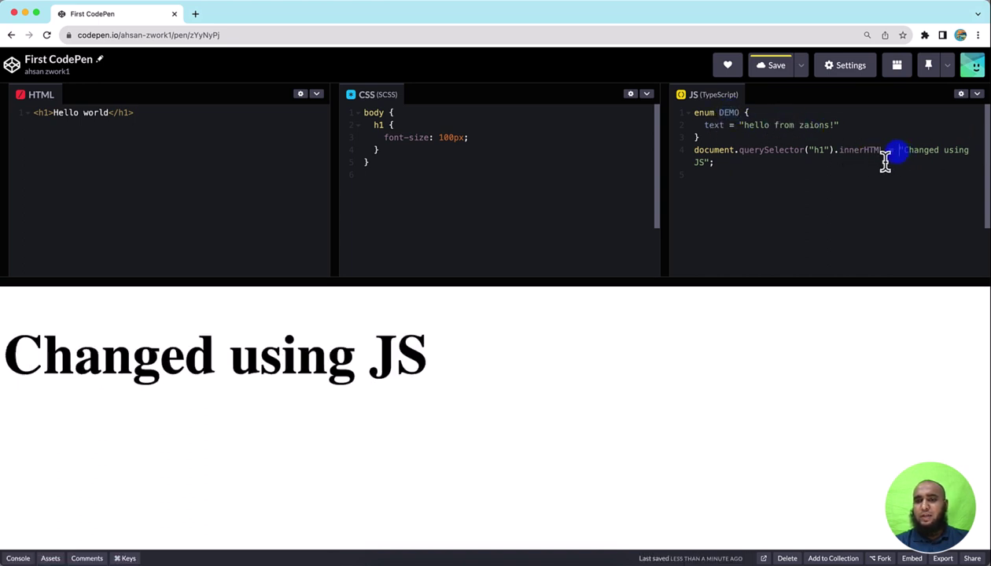
key(super+slash)
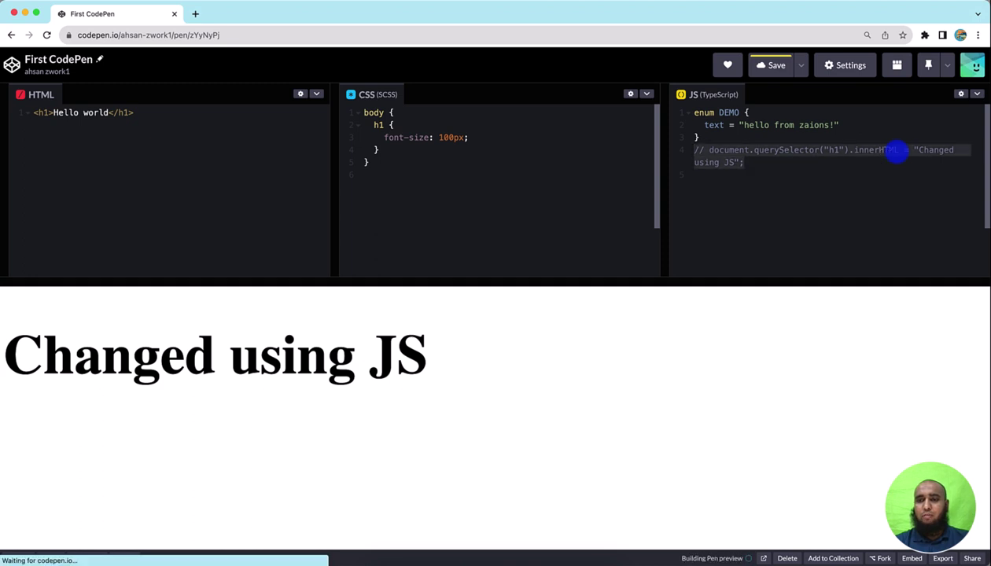
key(Return)
text(// document.querySelector("h1").innerHTML = "Changed using JS";)
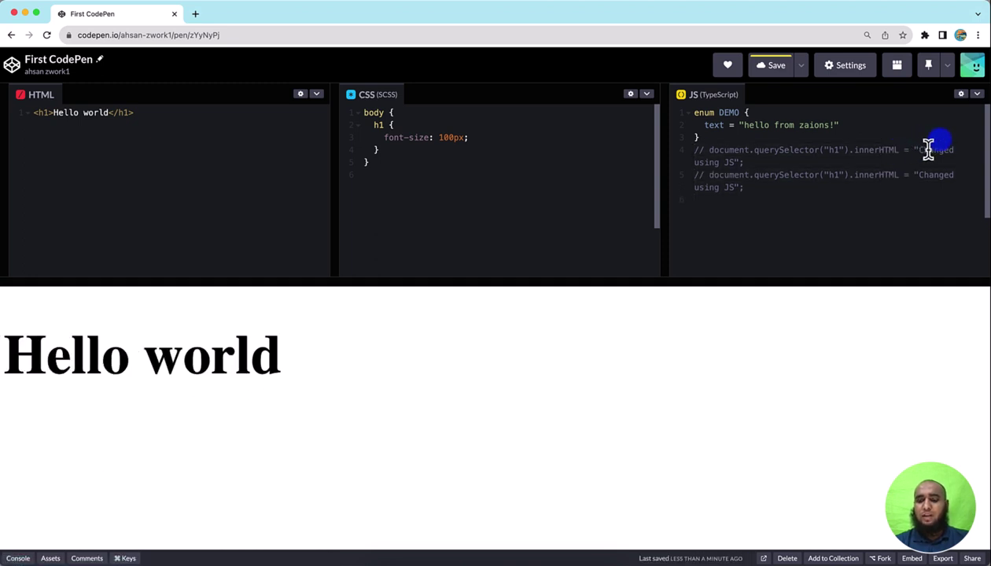
key(super+slash)
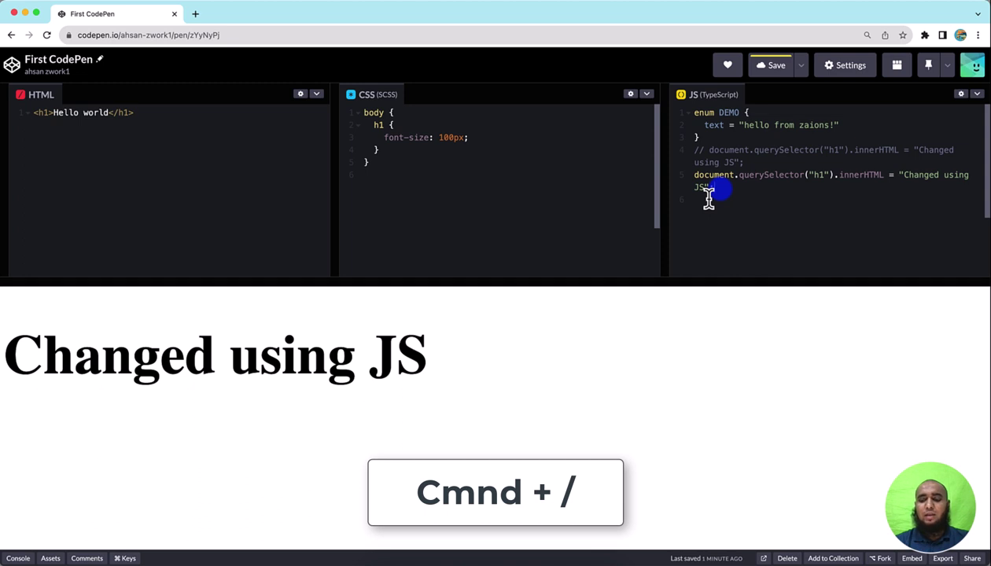
key(super+slash)
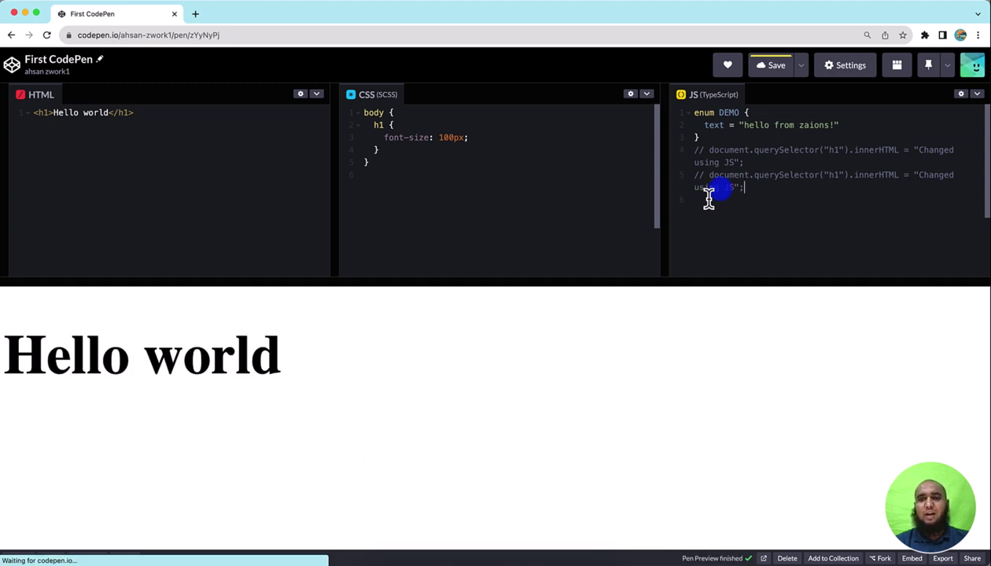
key(super+slash)
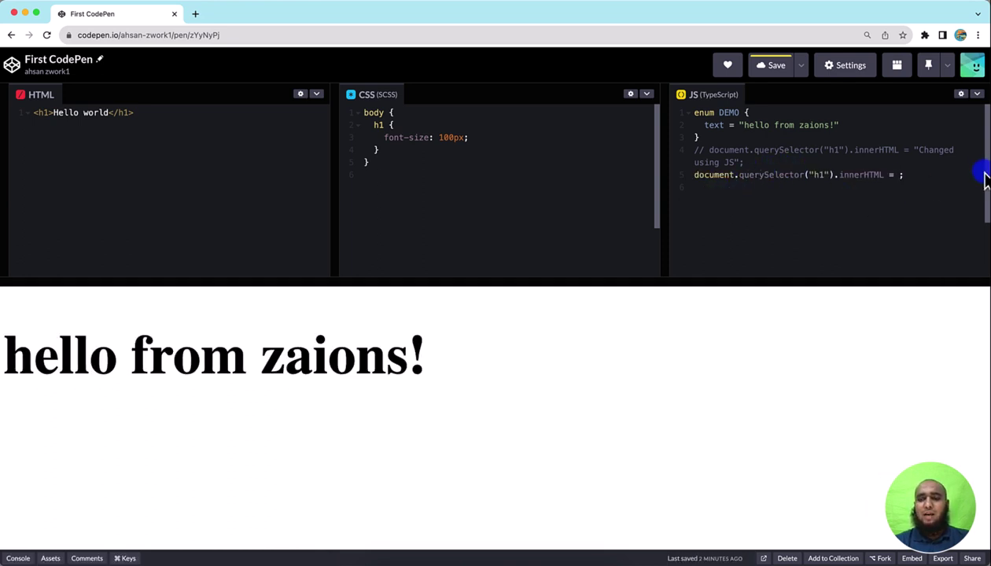
- Make line 5 assign innerHTML = DEMO.text, check the preview heading, and save the pen
text(DEMO.text)
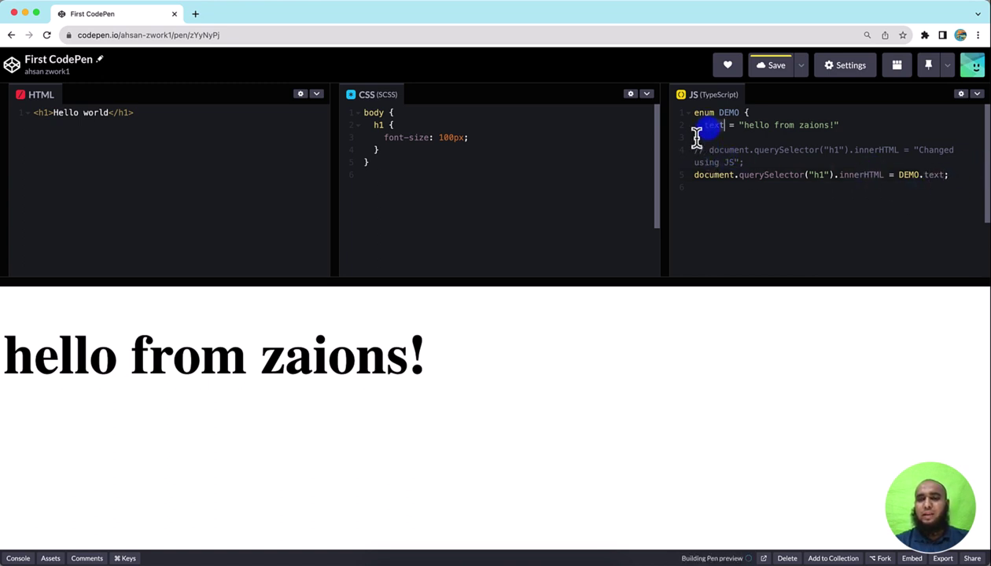
double_click(926, 178)
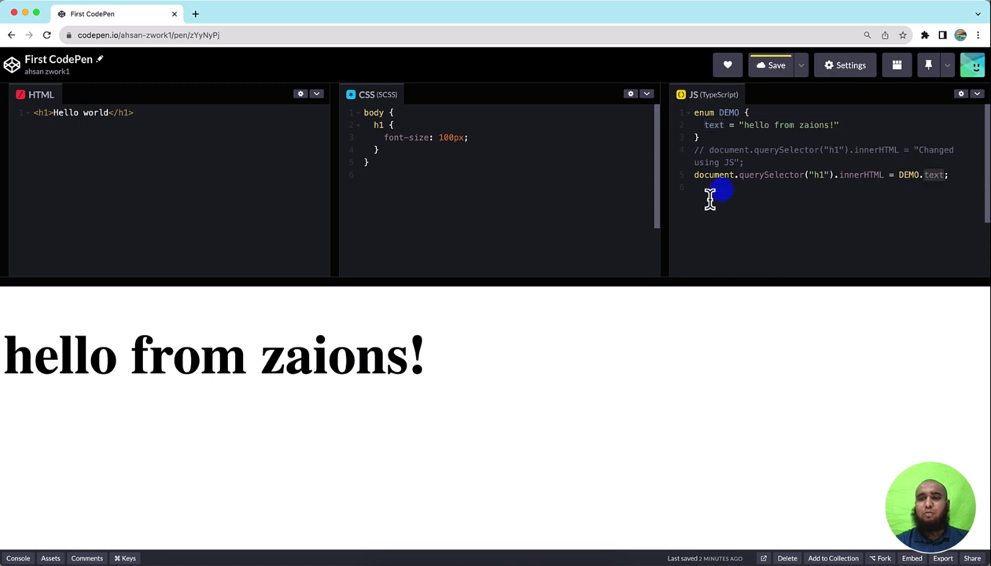
double_click(846, 178)
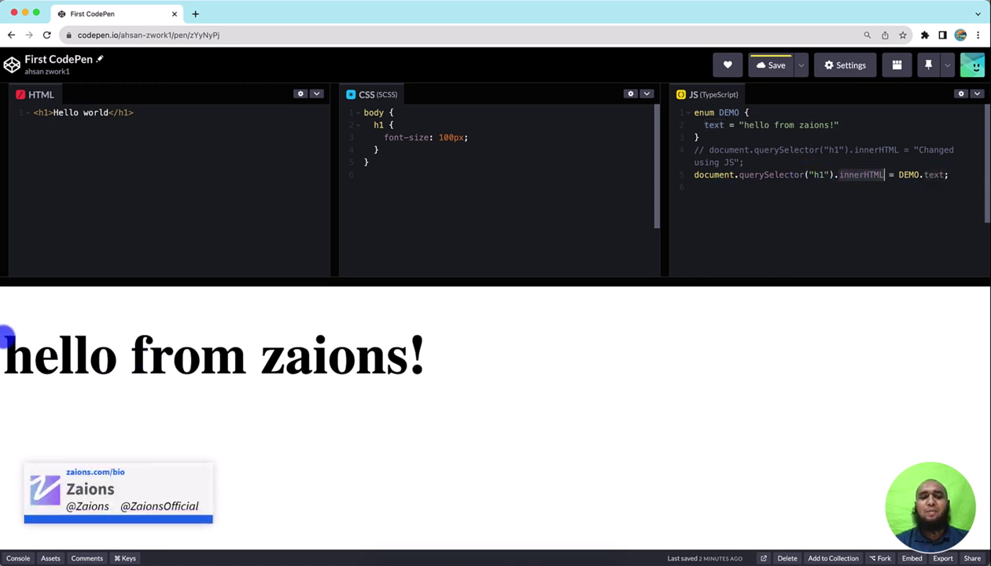
drag(4, 346, 405, 362)
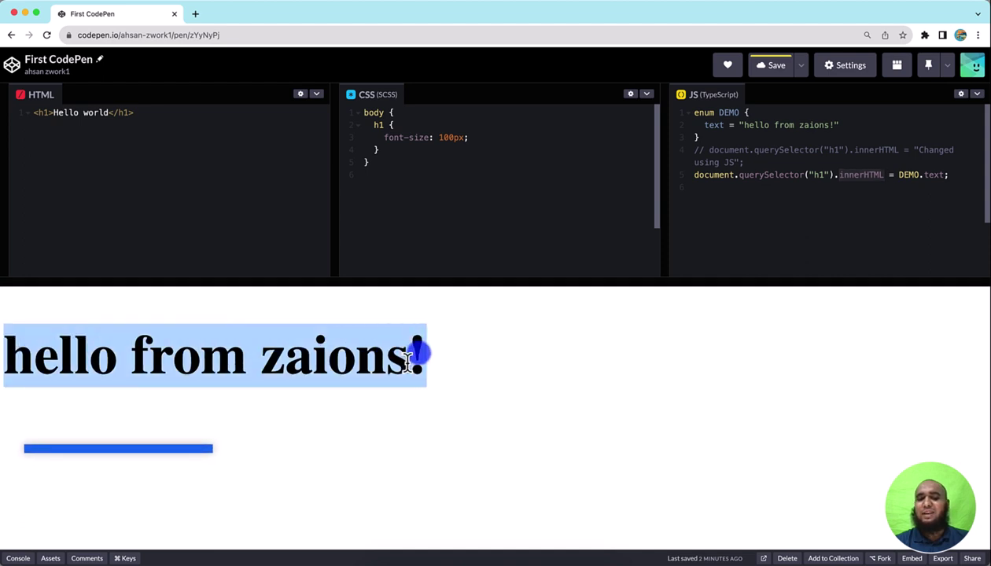
key(ctrl+s)
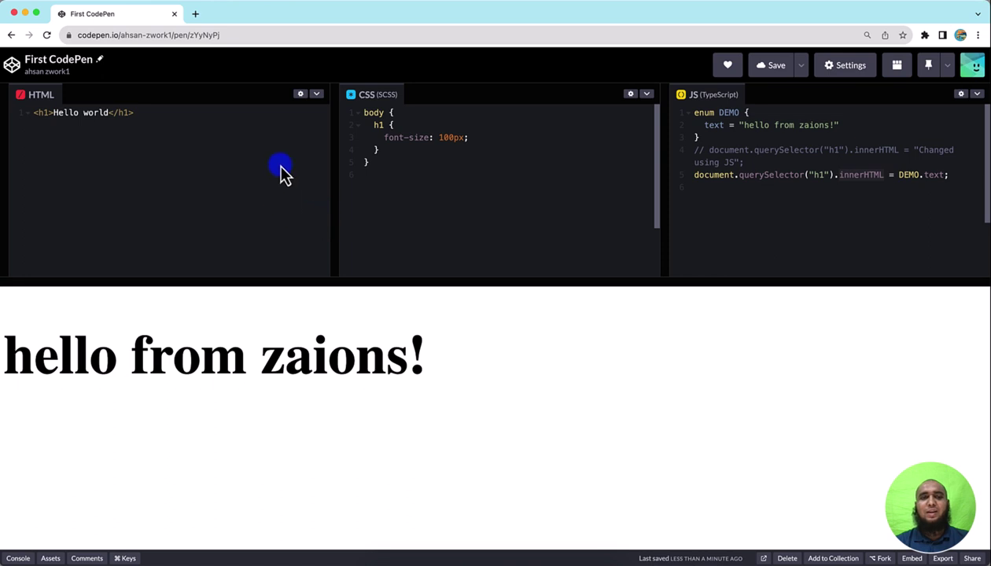
- Browse the pen's Settings, Pen Details then Editor, to reach the global Editor Preferences
click(531, 195)
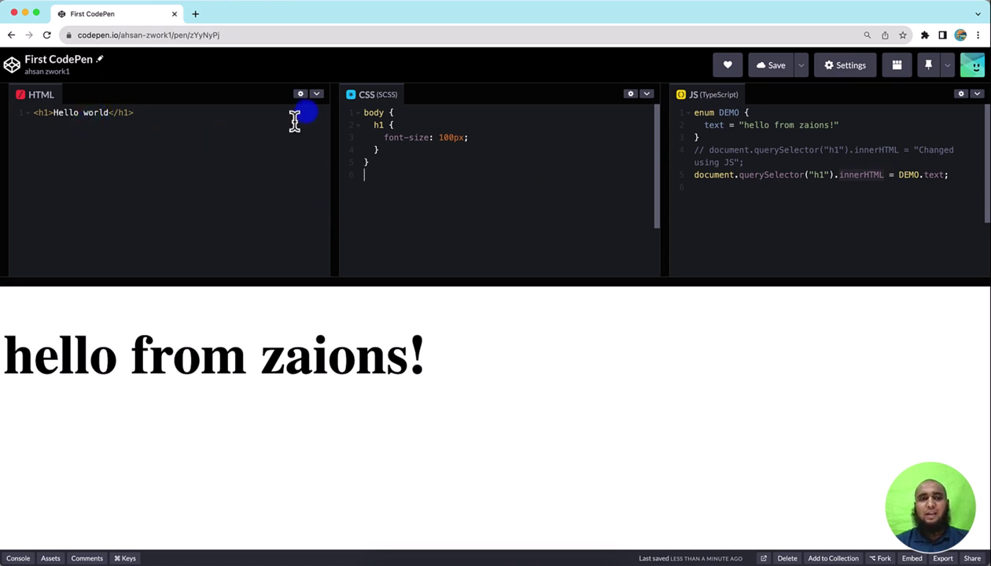
click(302, 95)
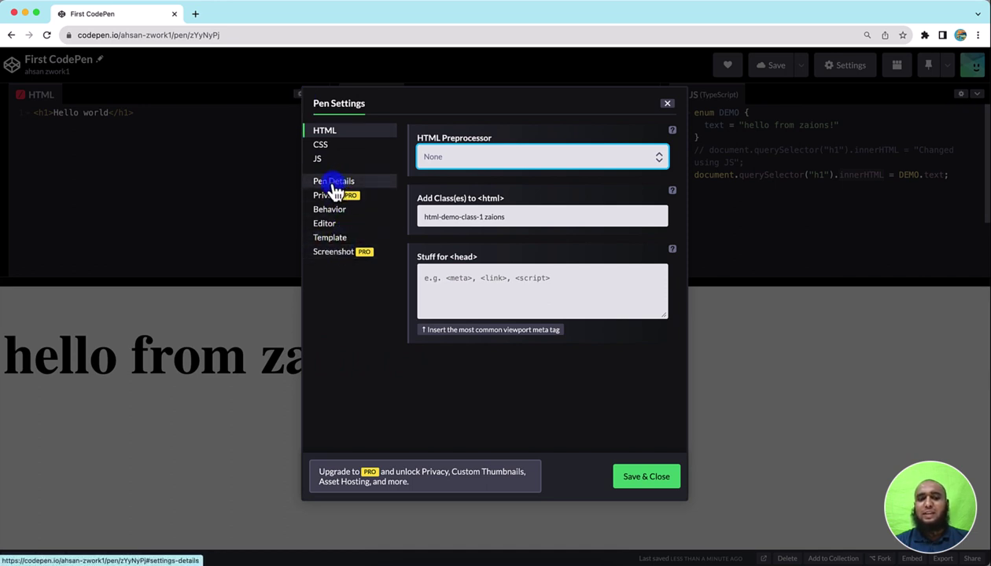
click(333, 185)
click(469, 162)
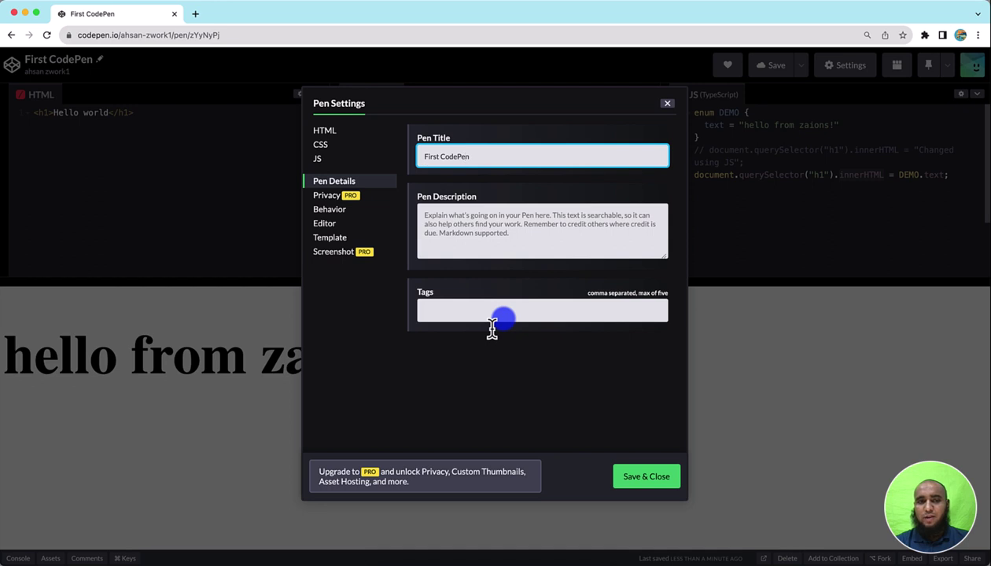
click(329, 226)
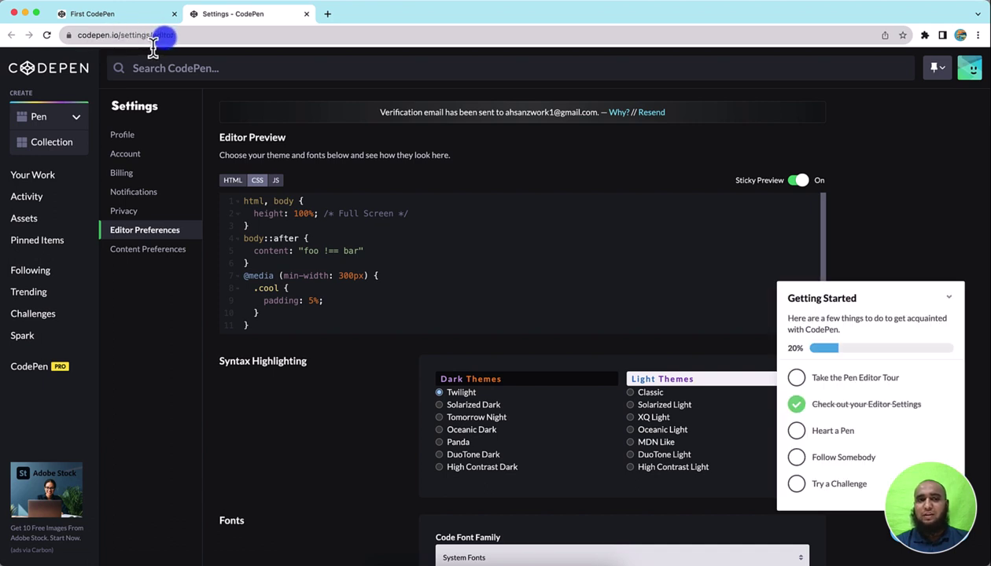
- Dismiss the Getting Started checklist and go to account Settings' Editor Preferences
click(928, 145)
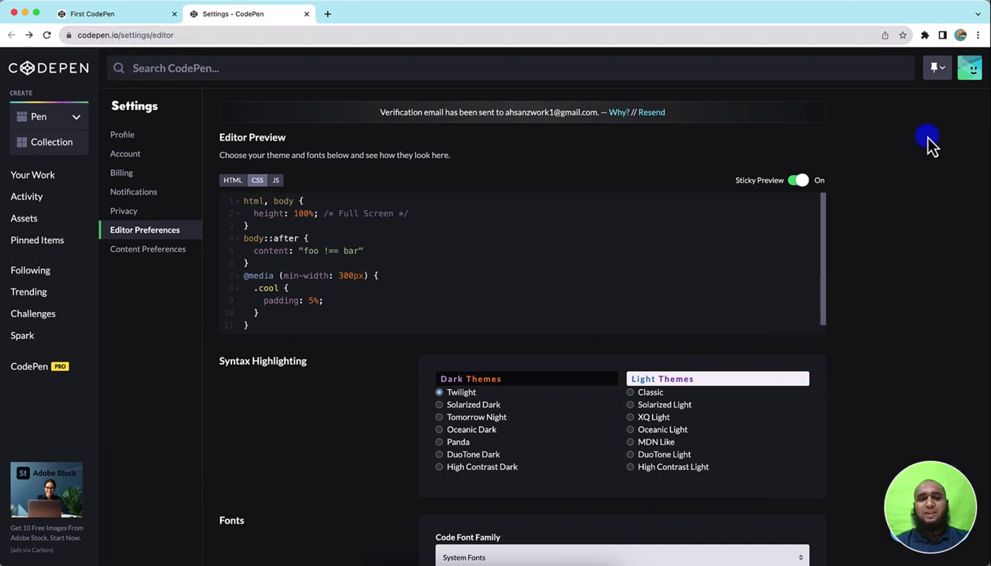
click(973, 76)
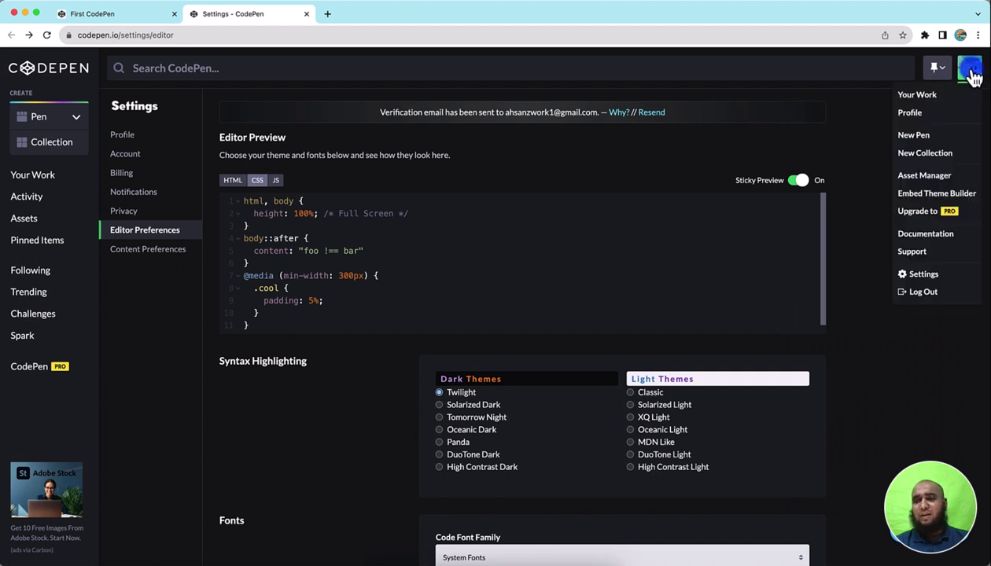
click(927, 277)
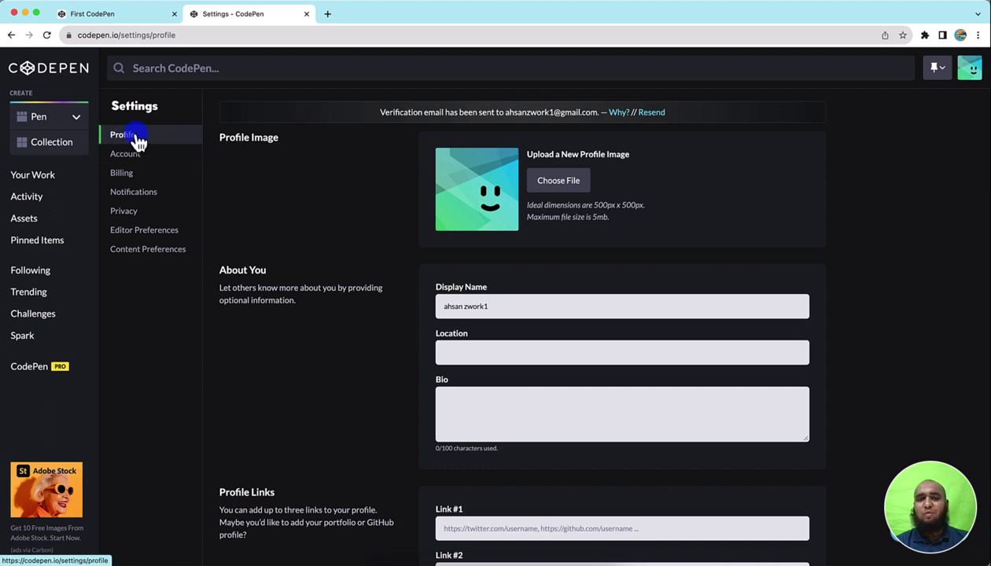
click(168, 236)
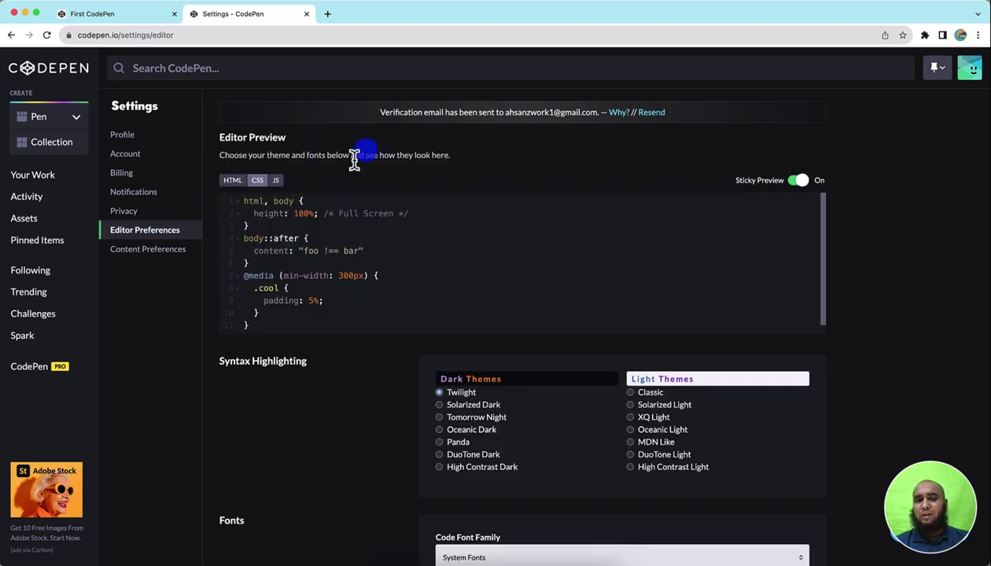
- Try the Solarized Dark syntax theme, then set it back to Twilight
scroll(327, 386, down, 3)
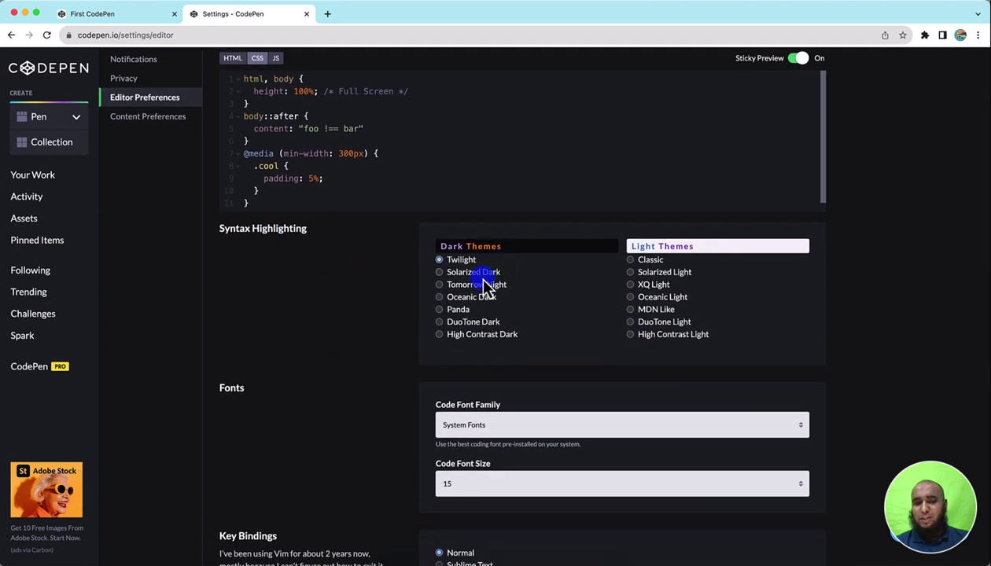
click(473, 275)
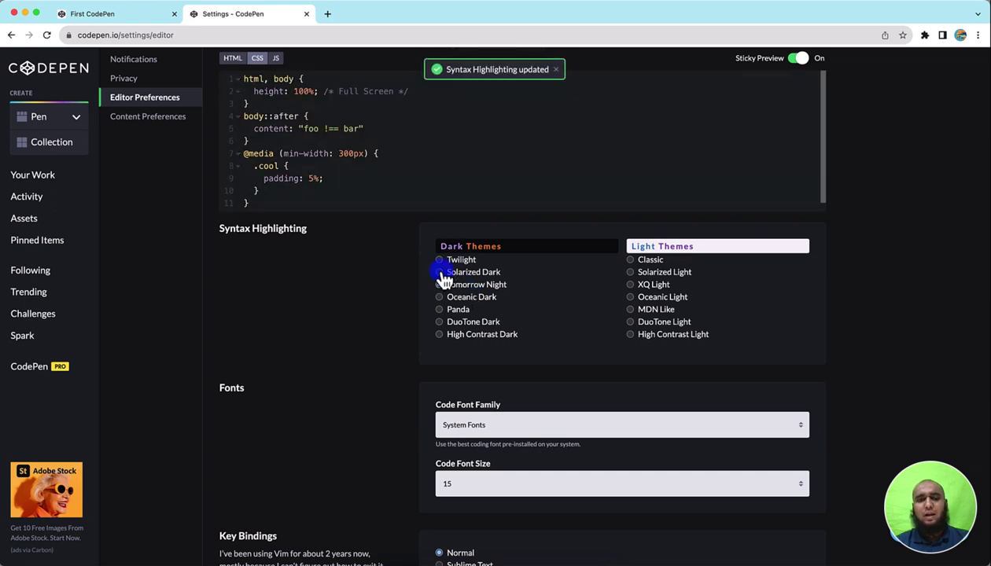
scroll(347, 299, up, 1)
click(456, 304)
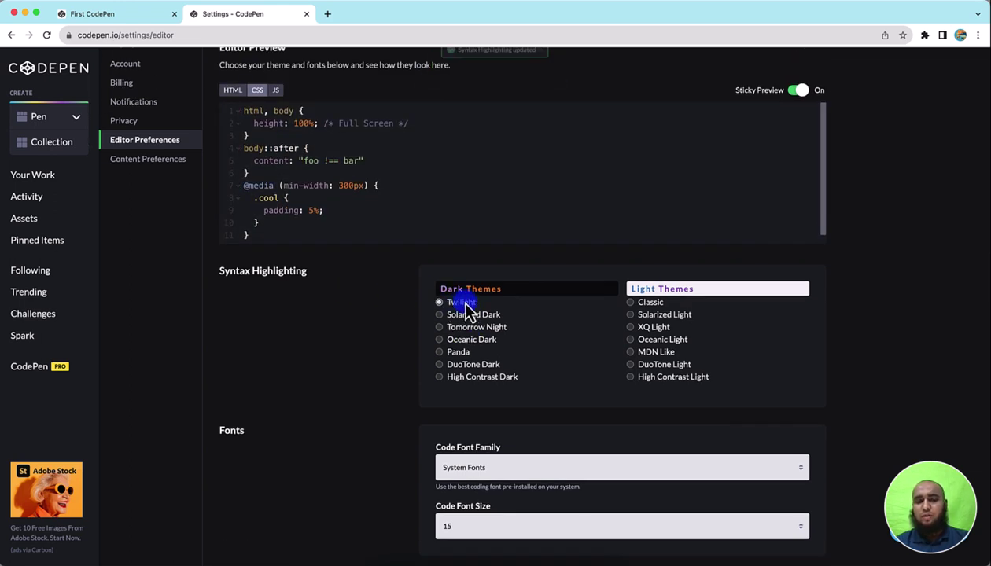
- Set the code font size to 18
scroll(396, 380, down, 4)
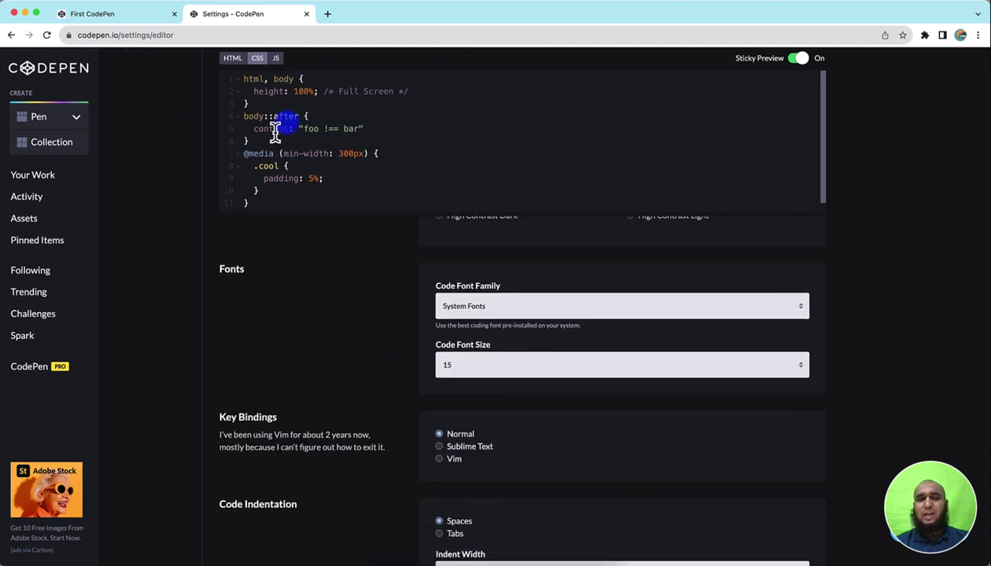
click(472, 374)
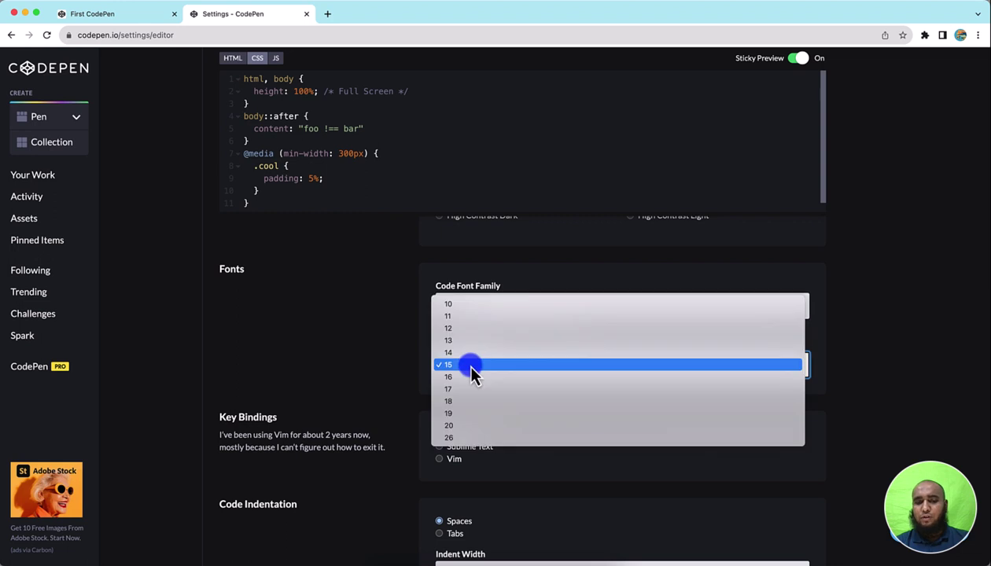
click(465, 404)
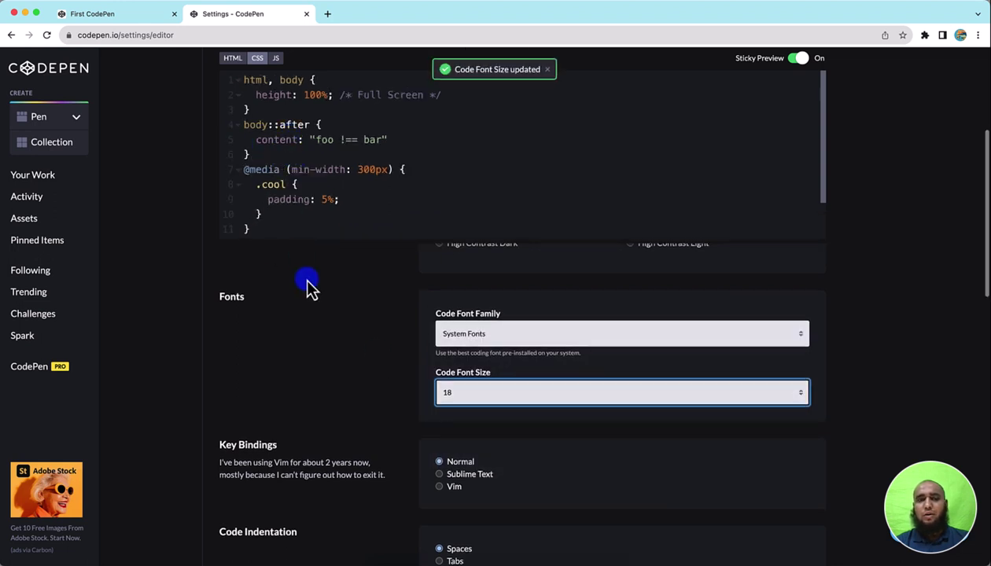
scroll(307, 287, up, 4)
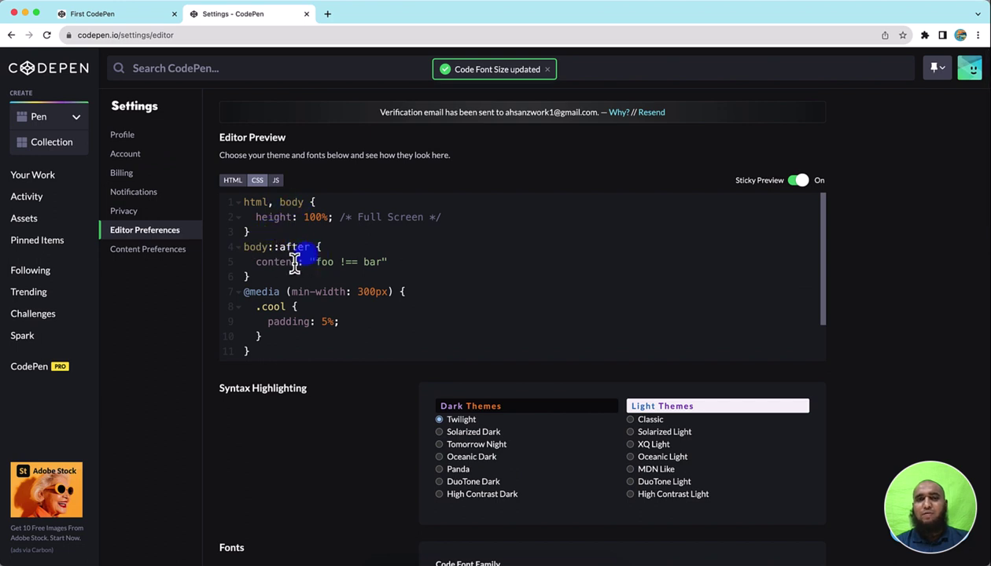
- Turn Sticky Preview off, then back on
scroll(327, 381, down, 3)
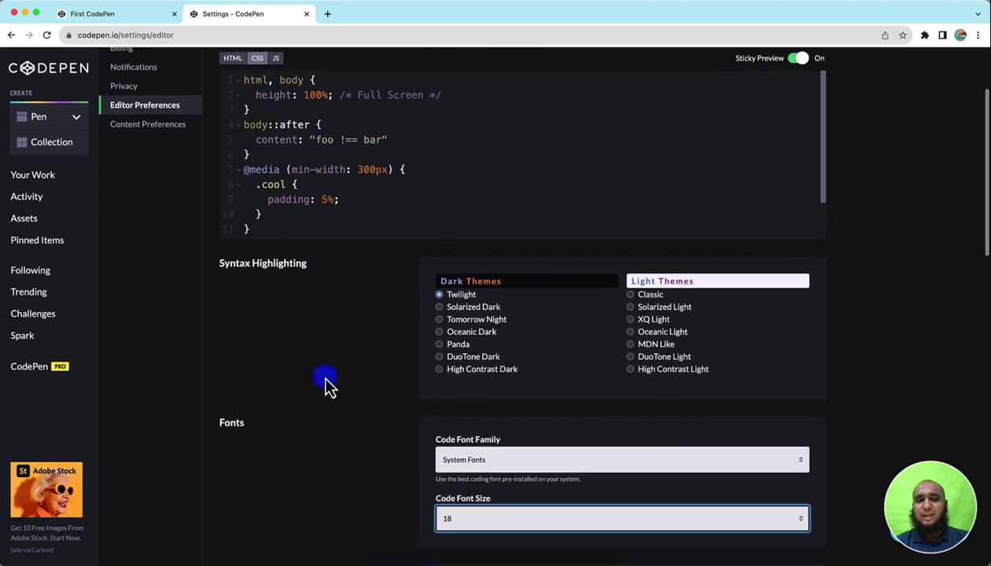
scroll(329, 385, down, 2)
scroll(328, 385, down, 2)
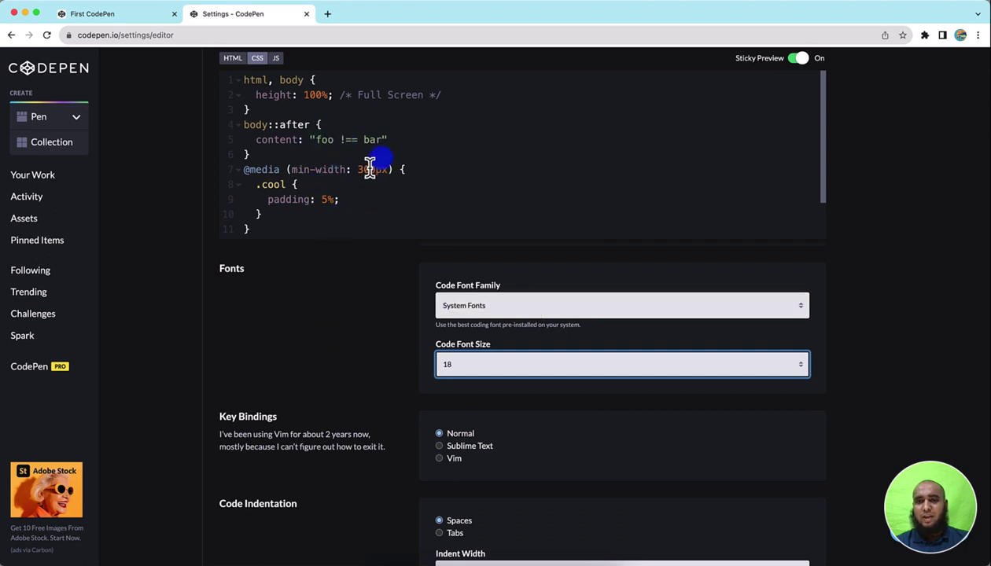
click(798, 60)
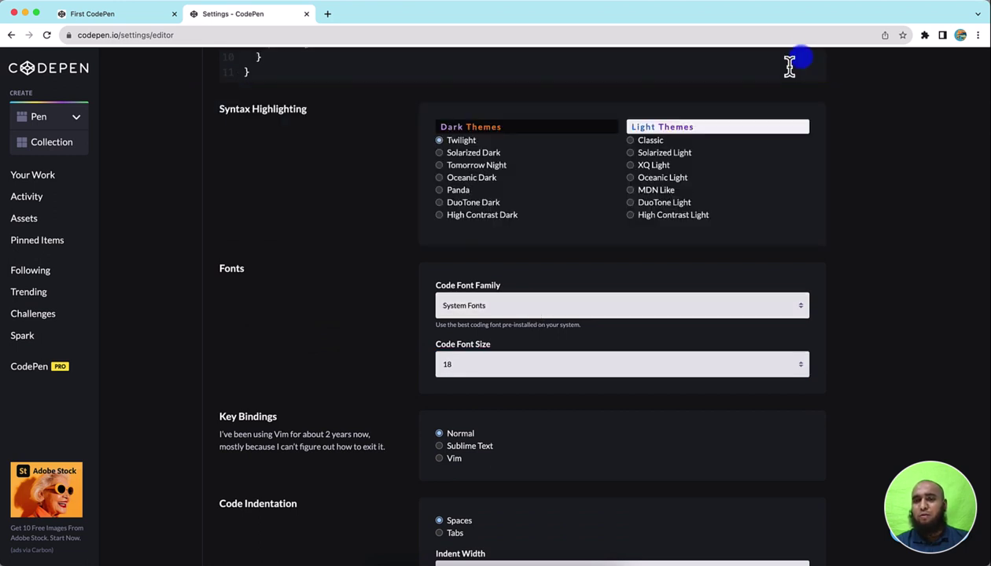
scroll(370, 98, up, 5)
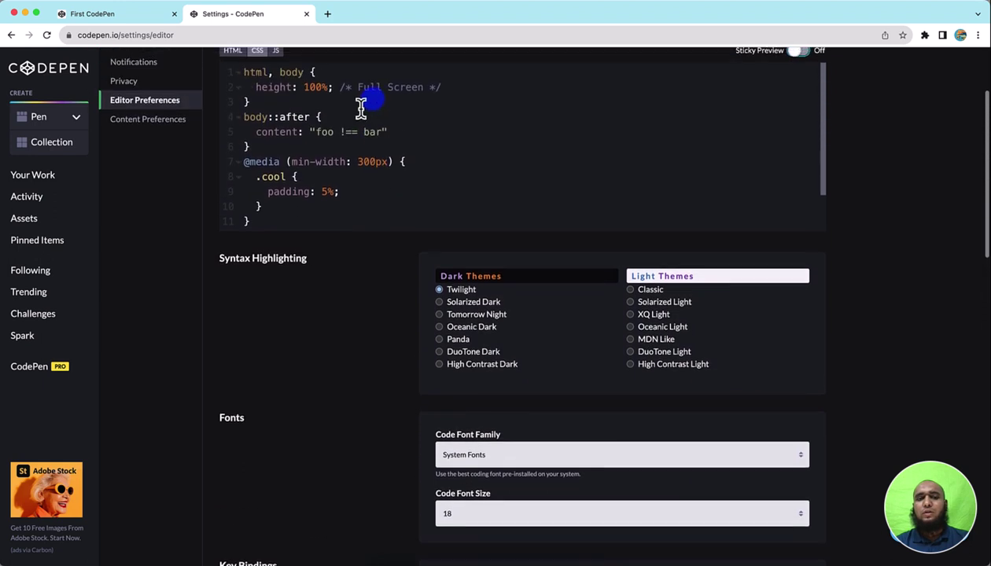
scroll(370, 258, down, 2)
scroll(370, 252, up, 5)
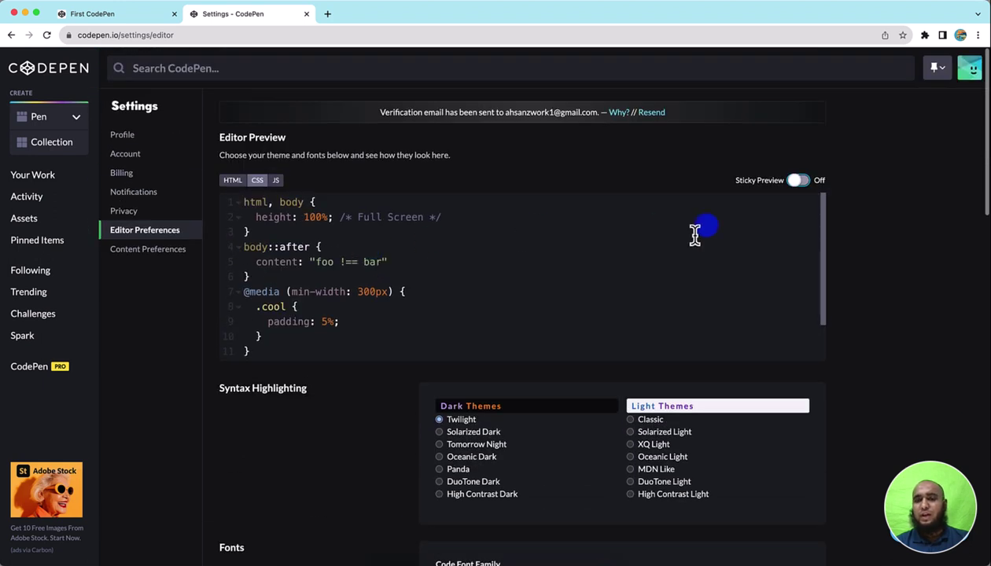
click(799, 181)
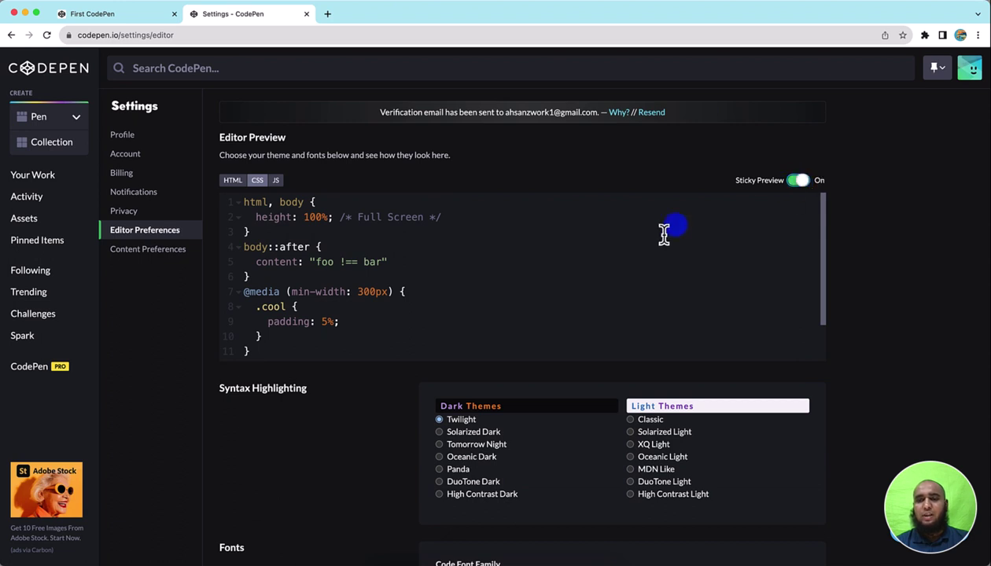
- Set key bindings to Sublime Text and return to the First CodePen pen
scroll(564, 305, down, 3)
scroll(566, 306, down, 3)
scroll(575, 305, down, 2)
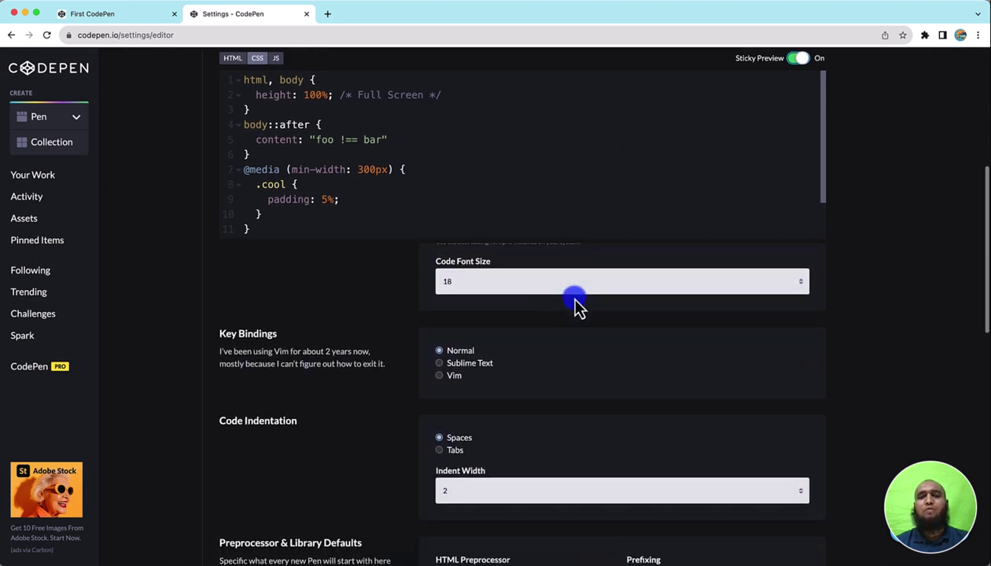
scroll(549, 347, down, 2)
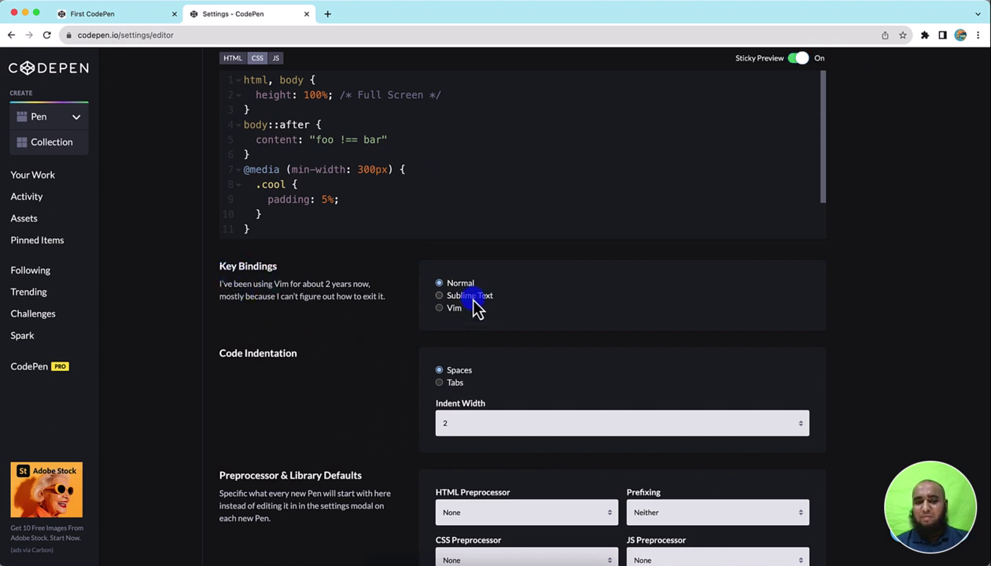
click(440, 296)
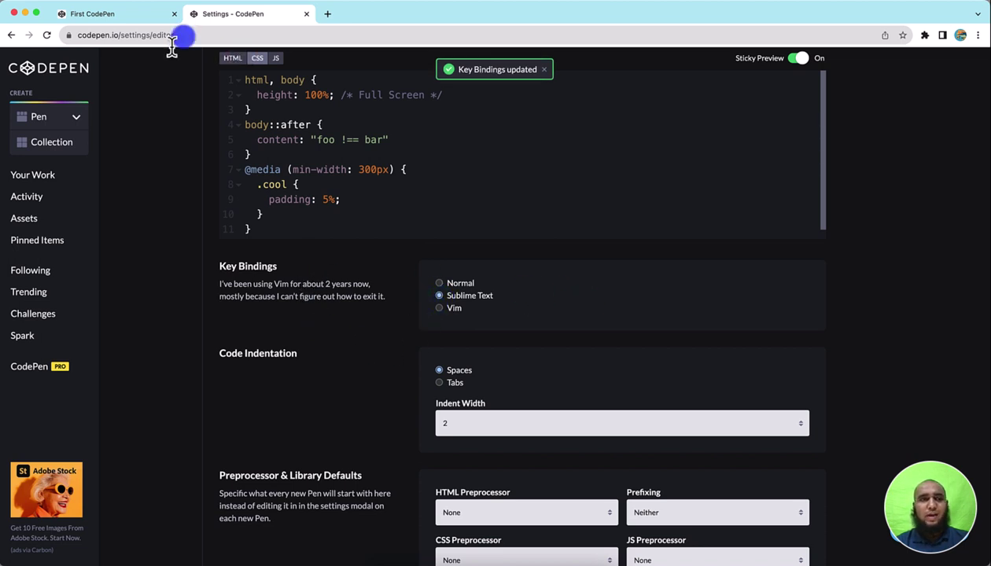
click(100, 13)
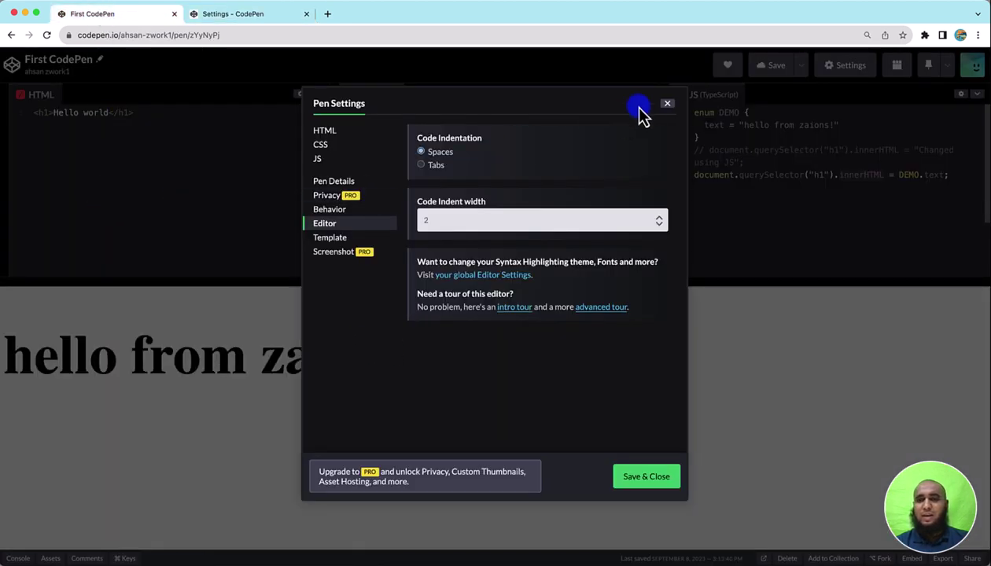
- Close Pen Settings and add an empty <h1></h1> on HTML line 2 via h1 Tab expansion
click(667, 103)
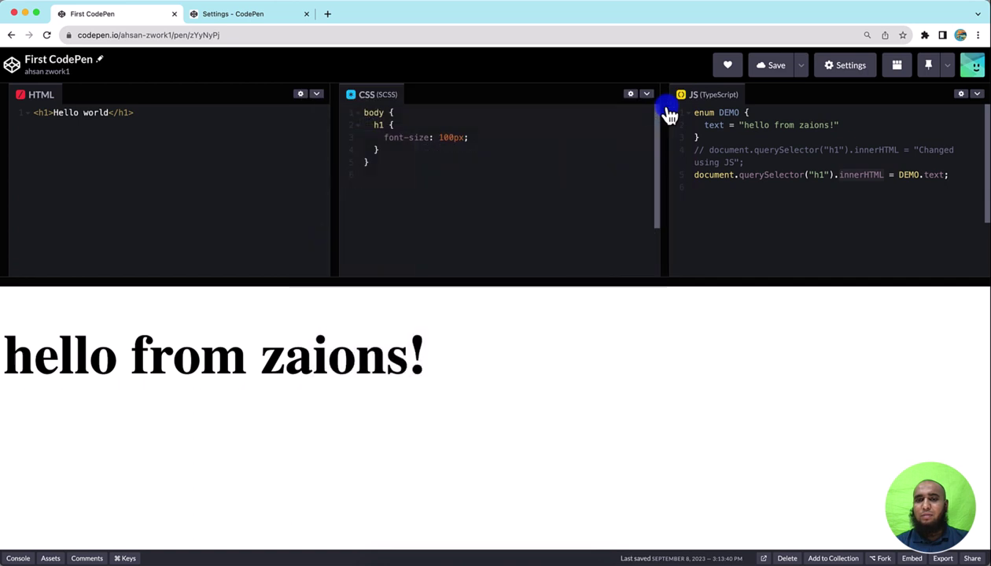
click(192, 190)
key(Return)
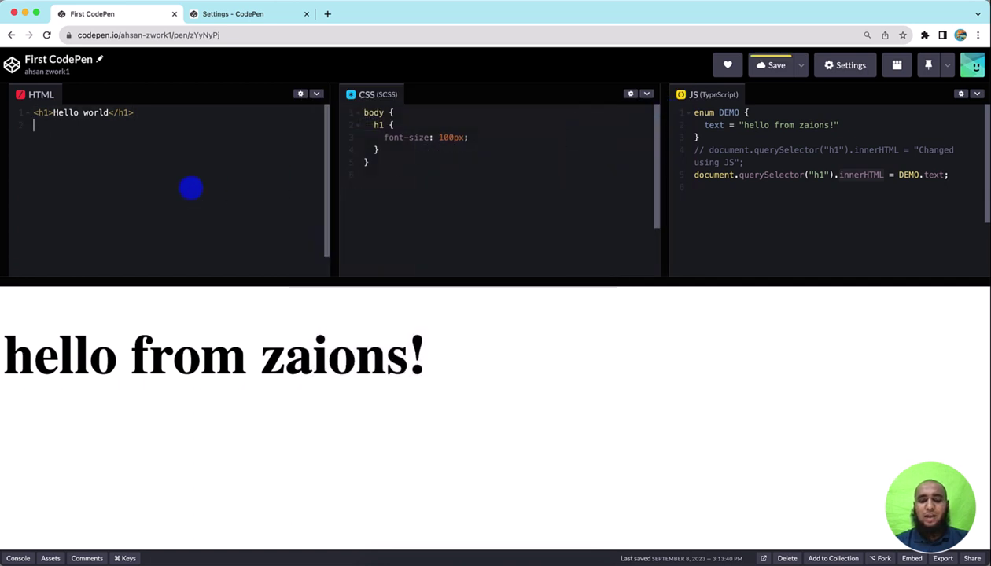
text(h1)
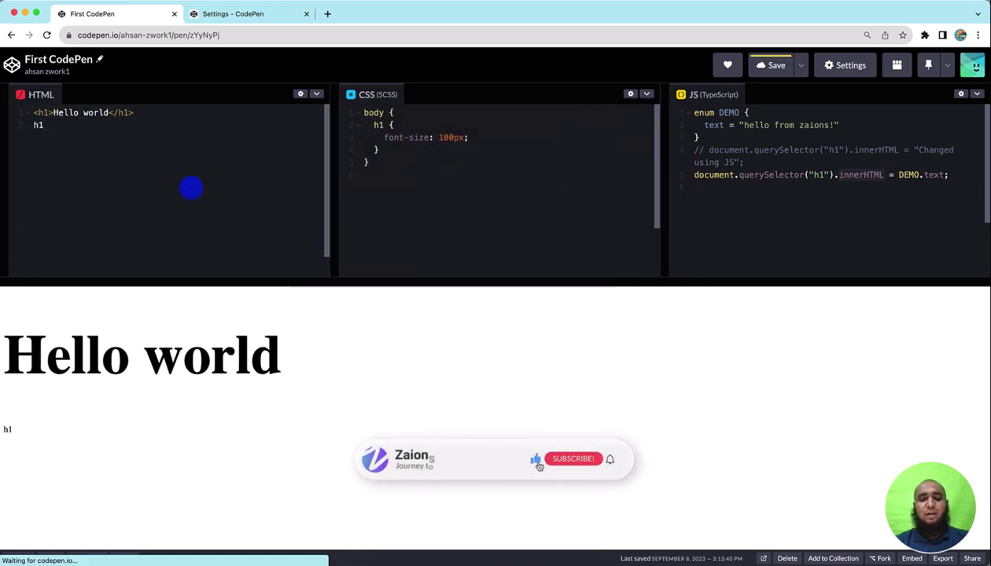
key(Tab)
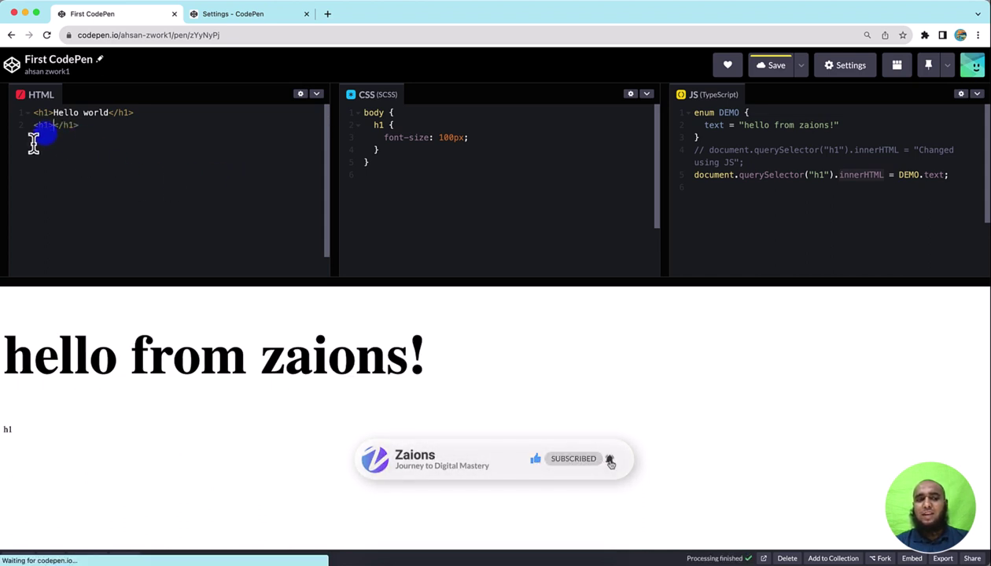
click(237, 15)
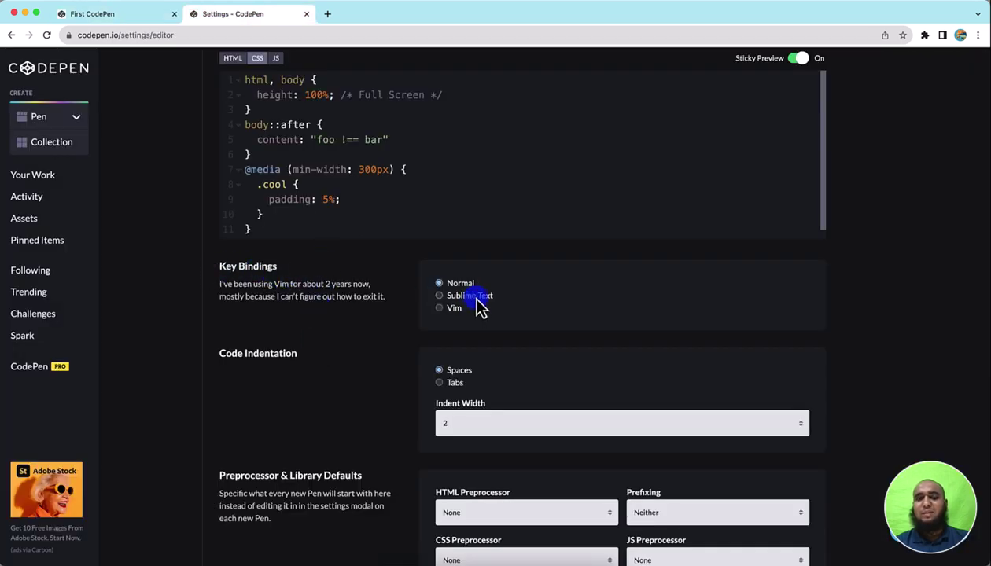
scroll(382, 378, down, 3)
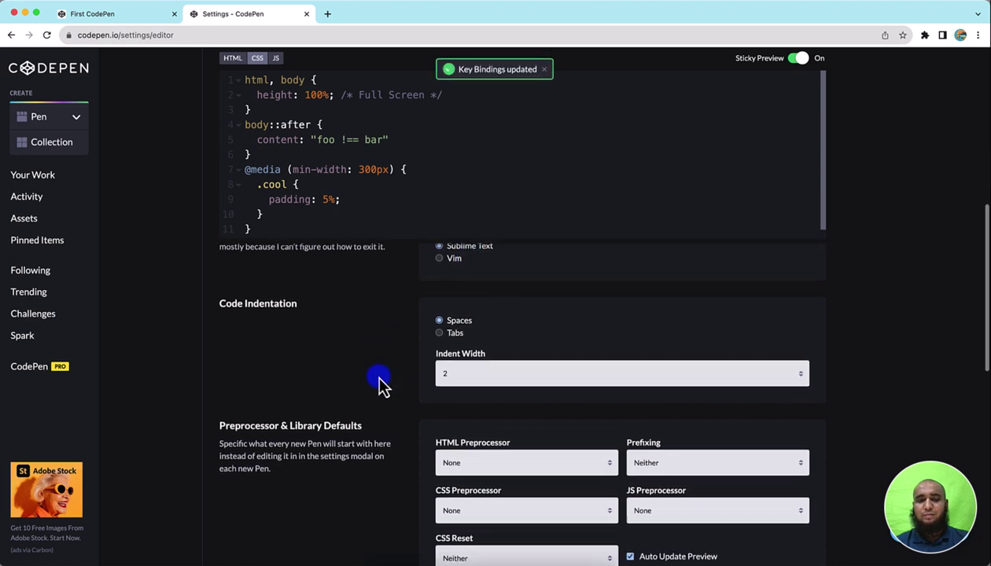
scroll(382, 378, down, 2)
scroll(381, 385, up, 1)
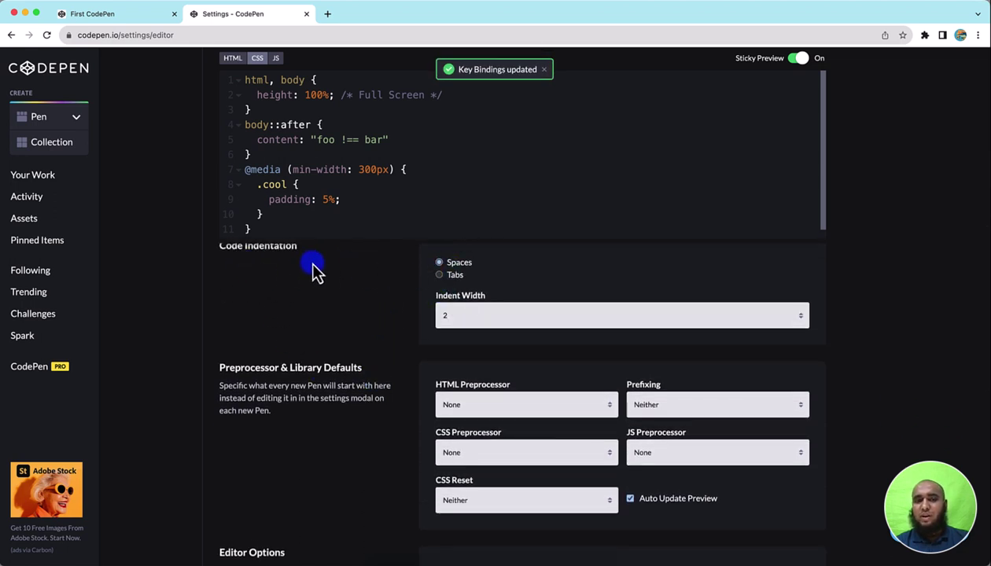
scroll(347, 343, down, 1)
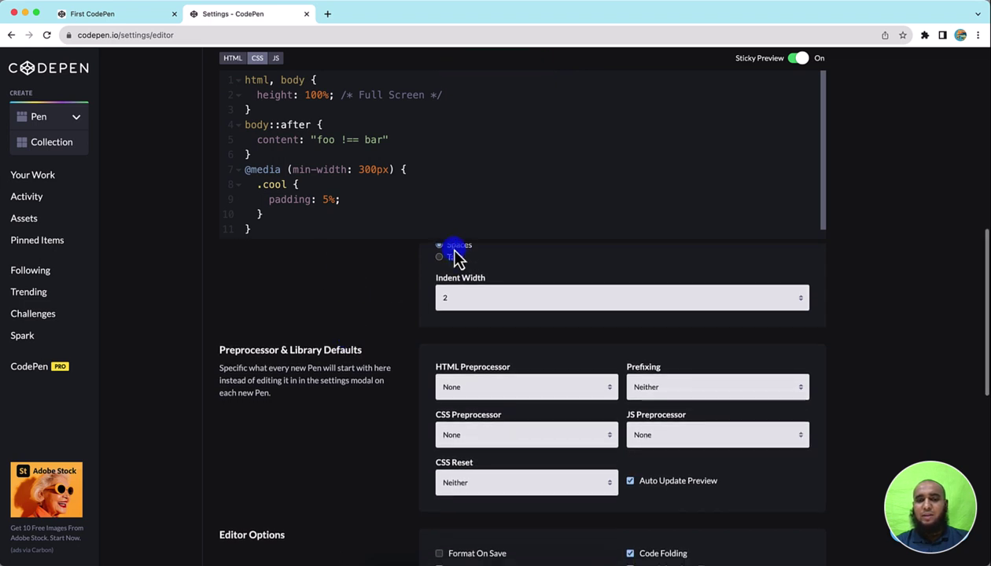
drag(466, 305, 457, 304)
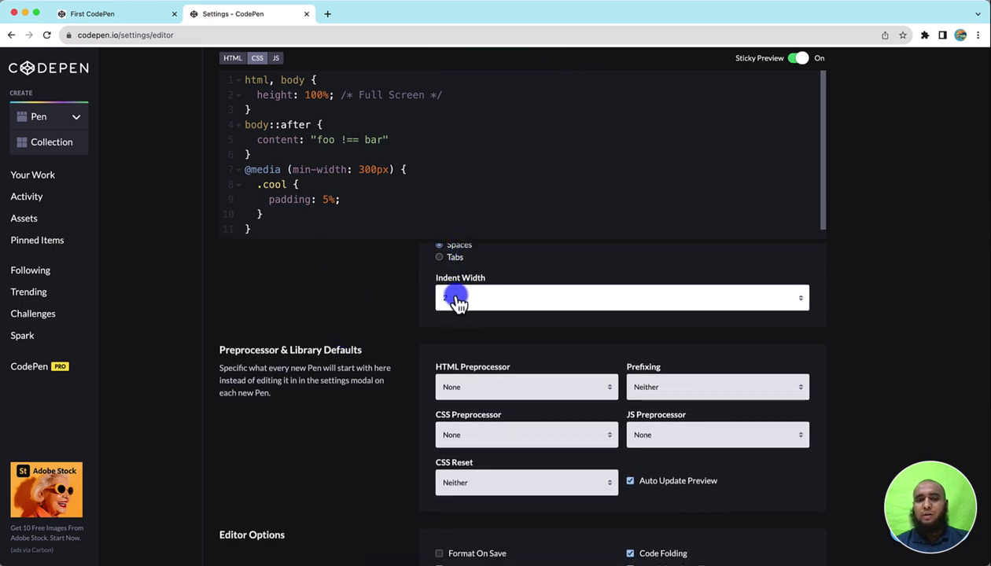
scroll(350, 386, down, 2)
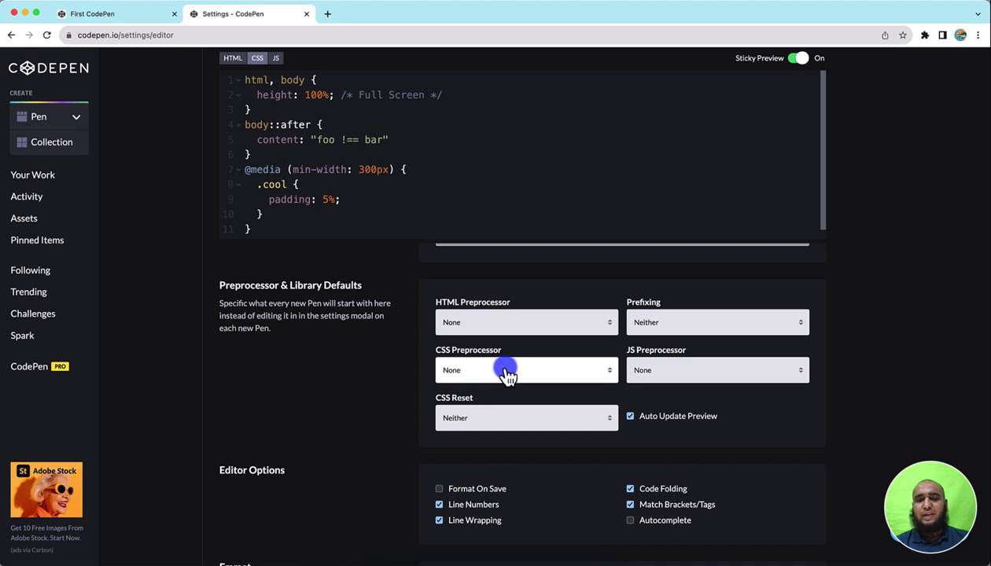
- Set the default CSS preprocessor to SCSS and JS preprocessor to TypeScript
click(562, 370)
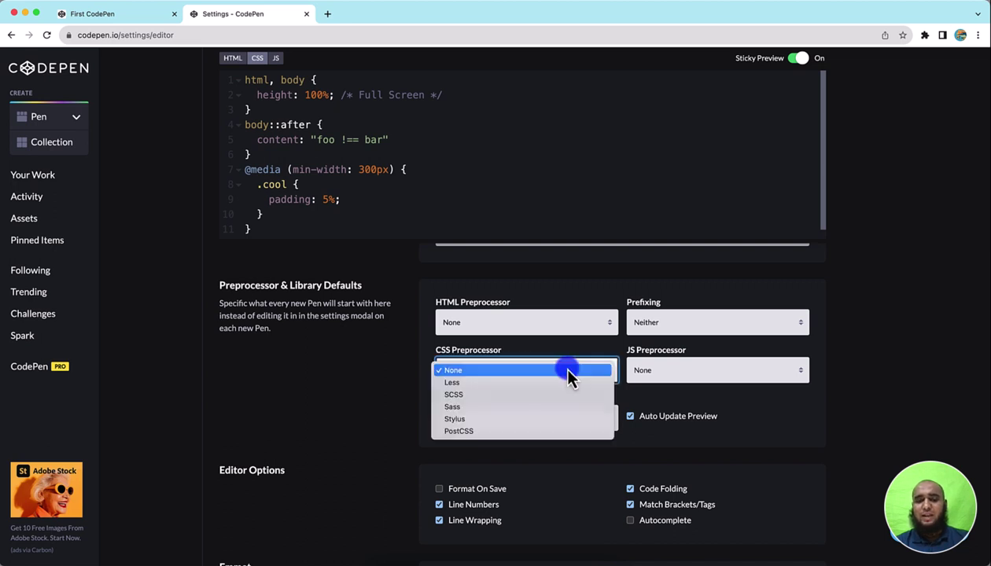
click(519, 394)
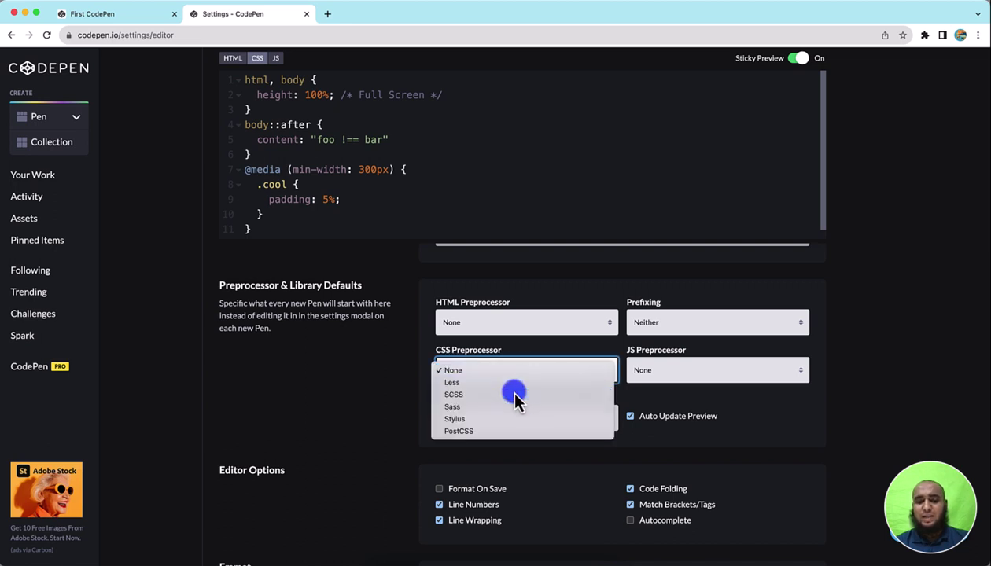
click(687, 384)
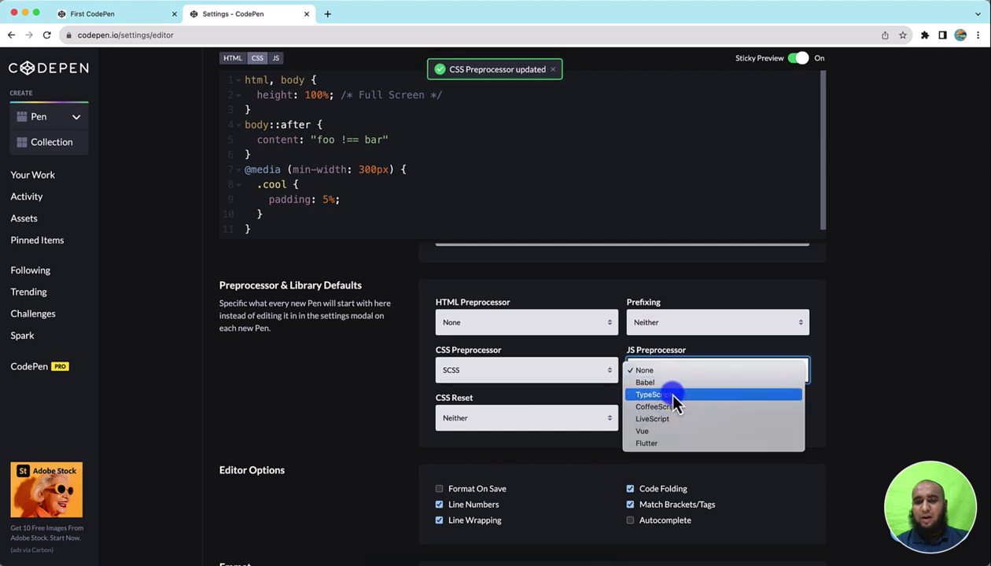
click(674, 395)
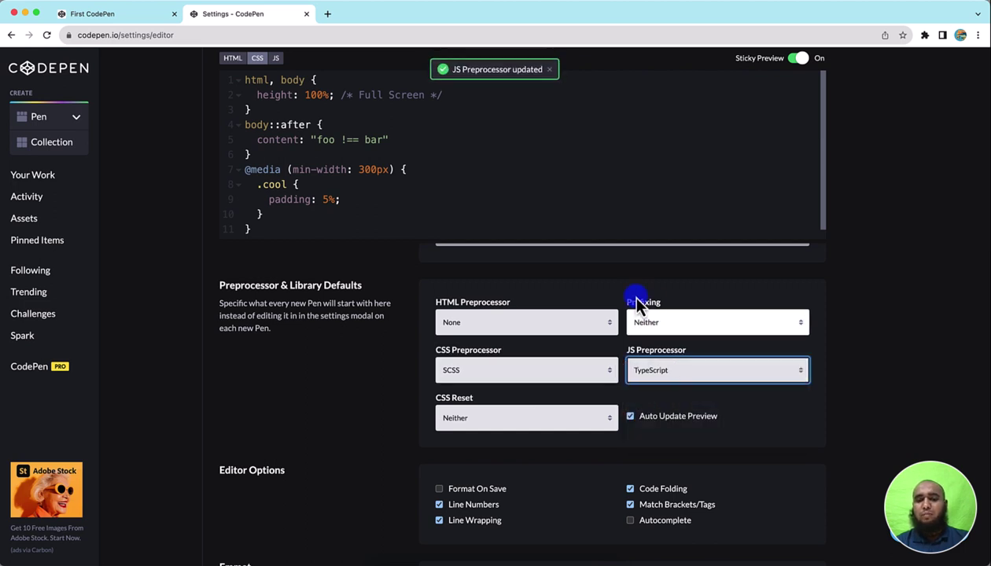
- Set default prefixing to Autoprefixer and the CSS reset to include Normalize
click(674, 324)
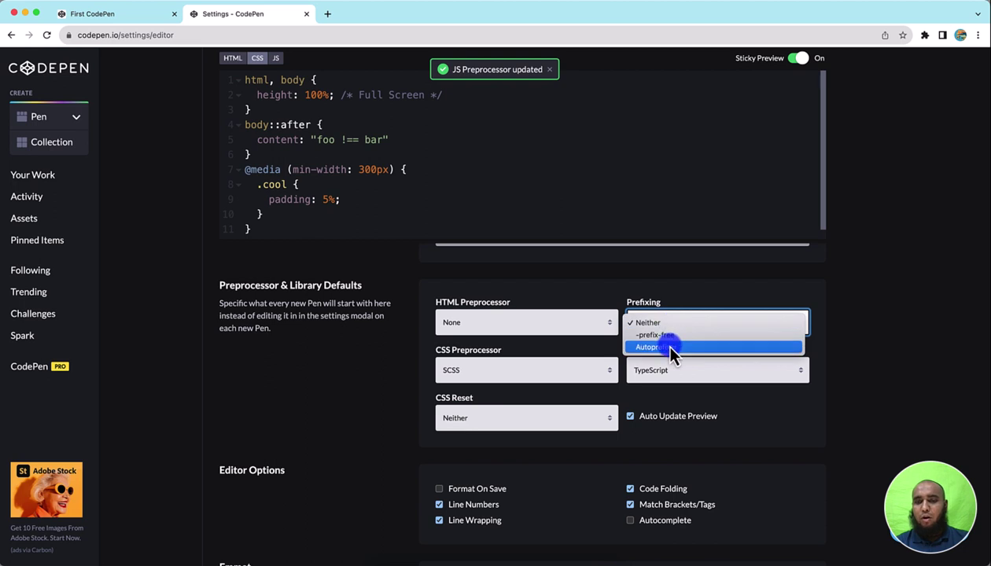
click(671, 347)
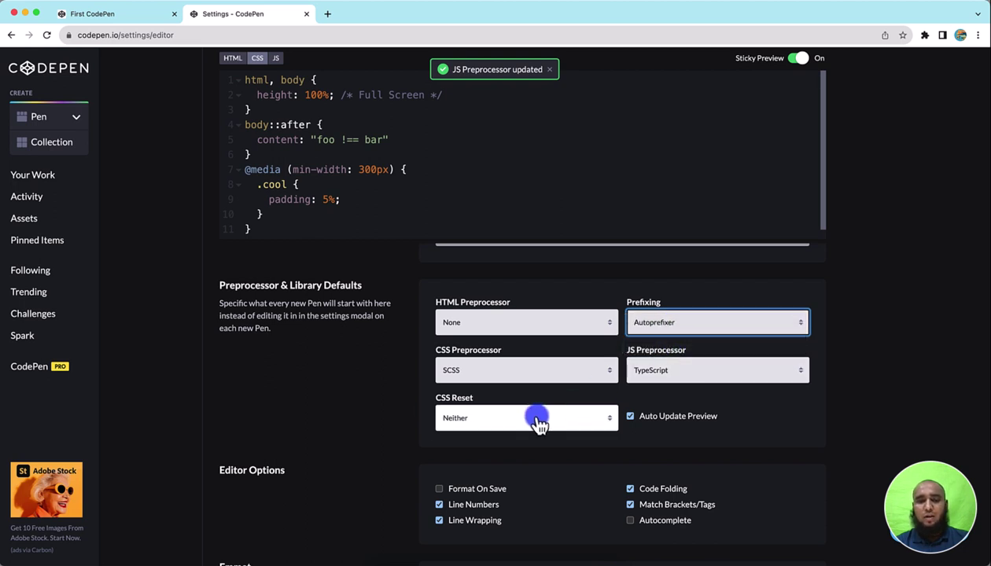
click(438, 419)
click(516, 417)
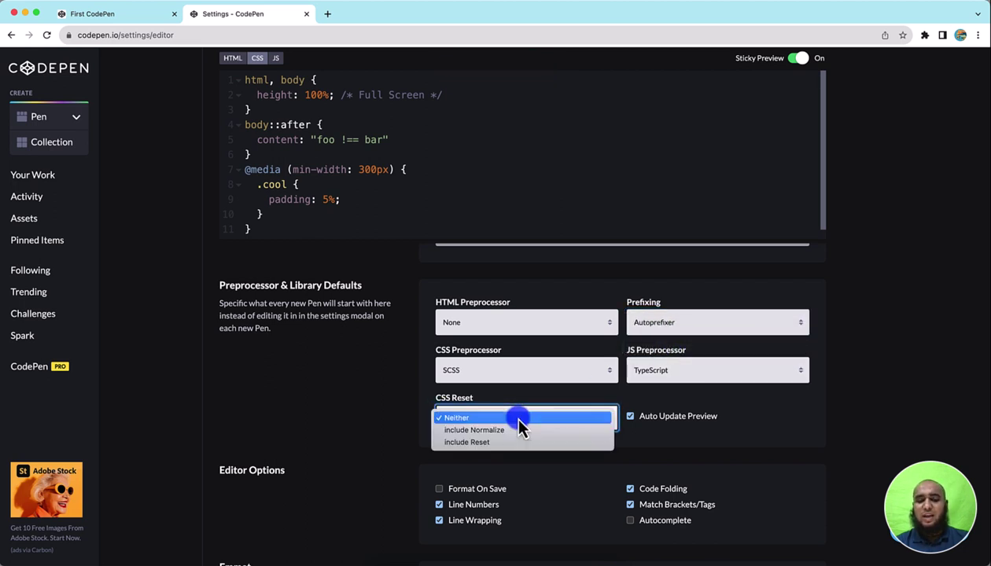
click(508, 432)
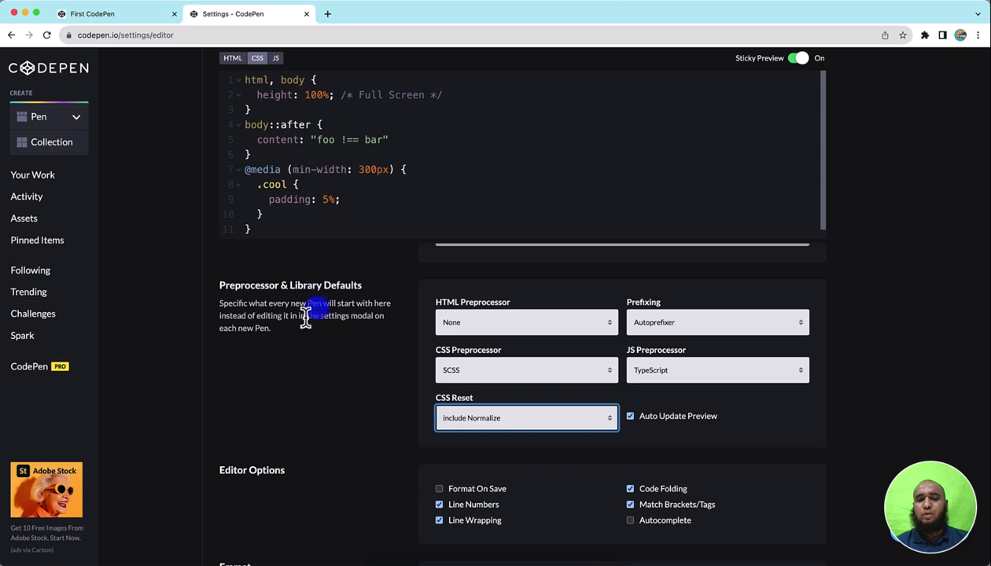
- Enable Format On Save under Editor Options
scroll(313, 351, down, 2)
scroll(314, 352, down, 1)
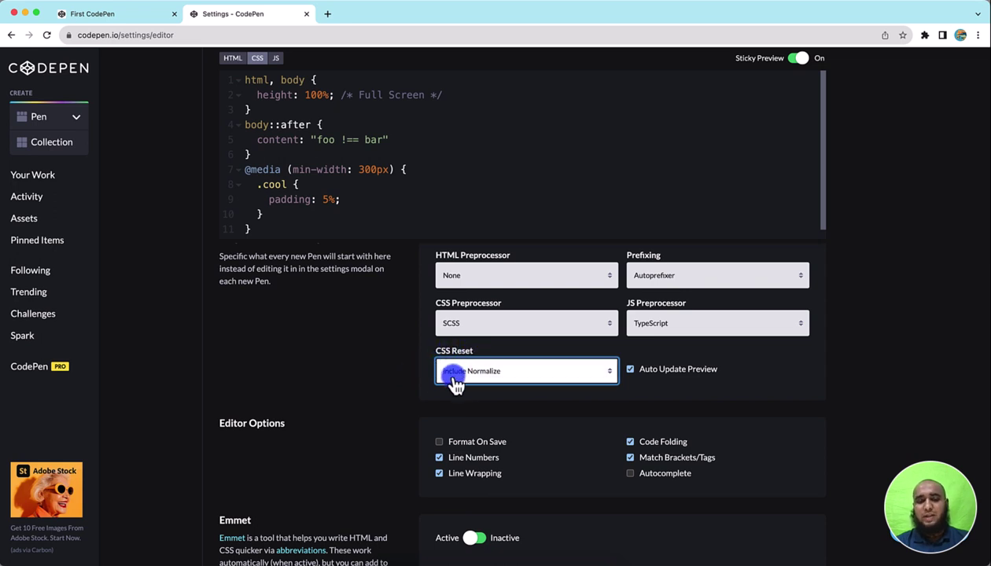
scroll(382, 405, down, 2)
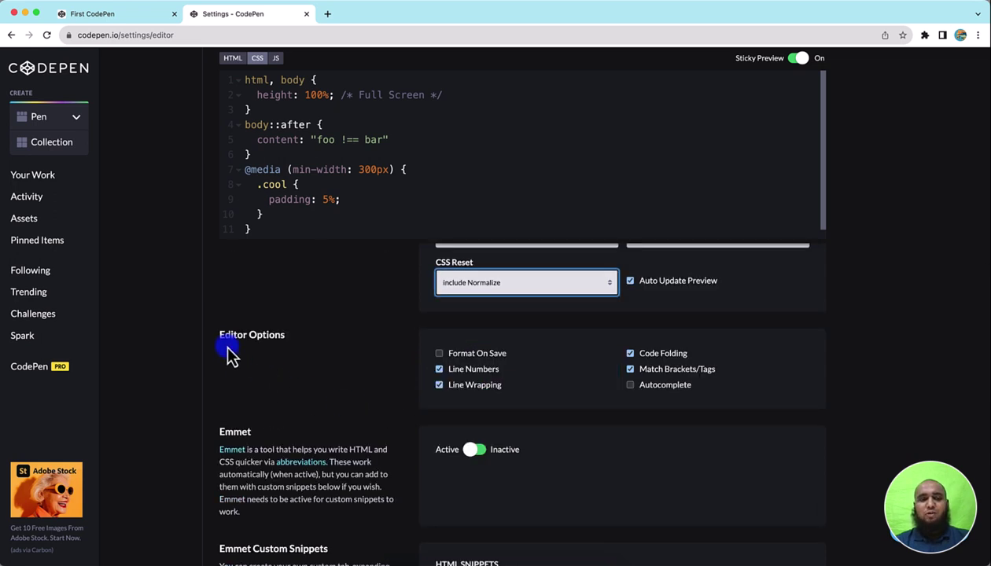
click(463, 356)
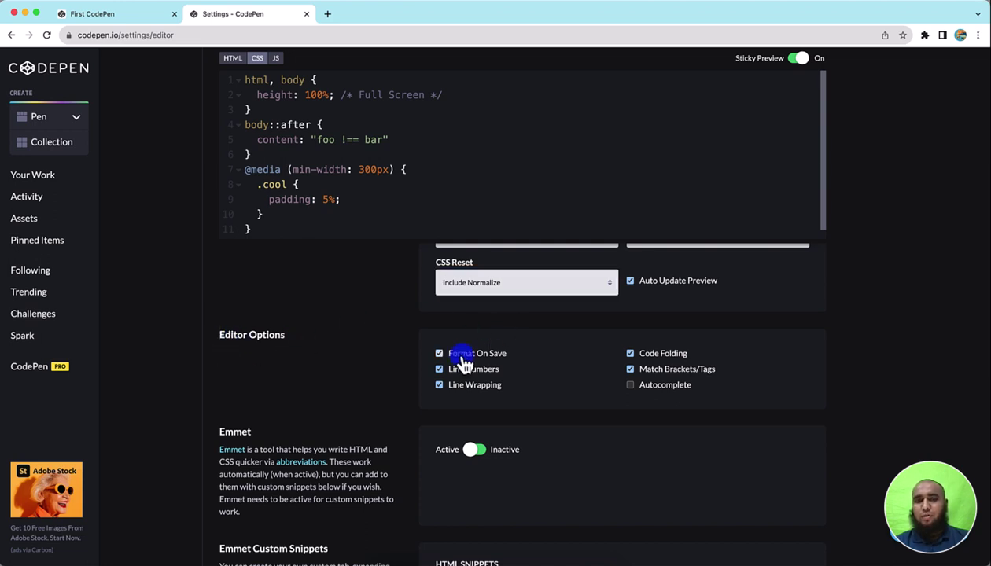
scroll(376, 368, up, 3)
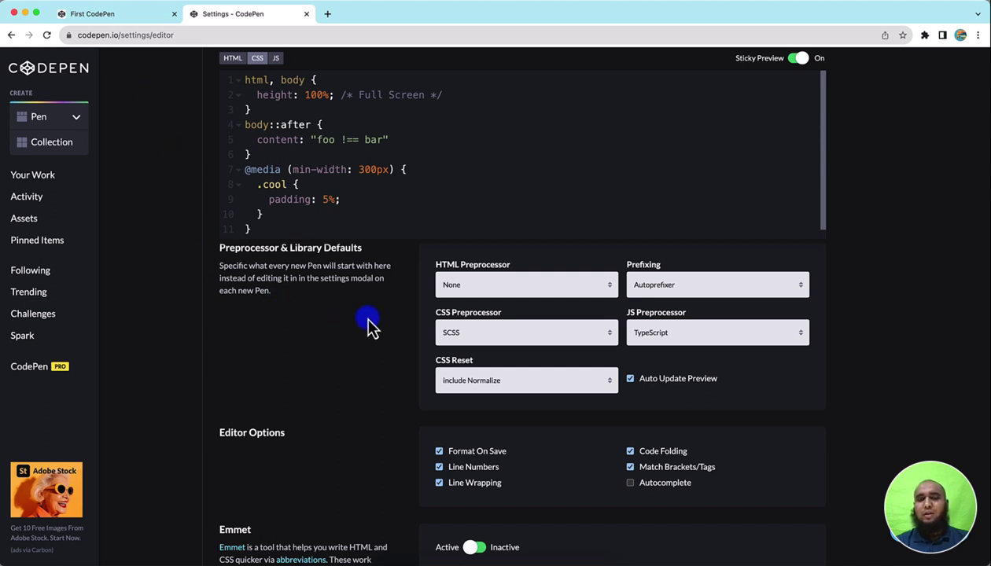
scroll(467, 296, up, 1)
scroll(467, 297, up, 1)
scroll(467, 296, up, 3)
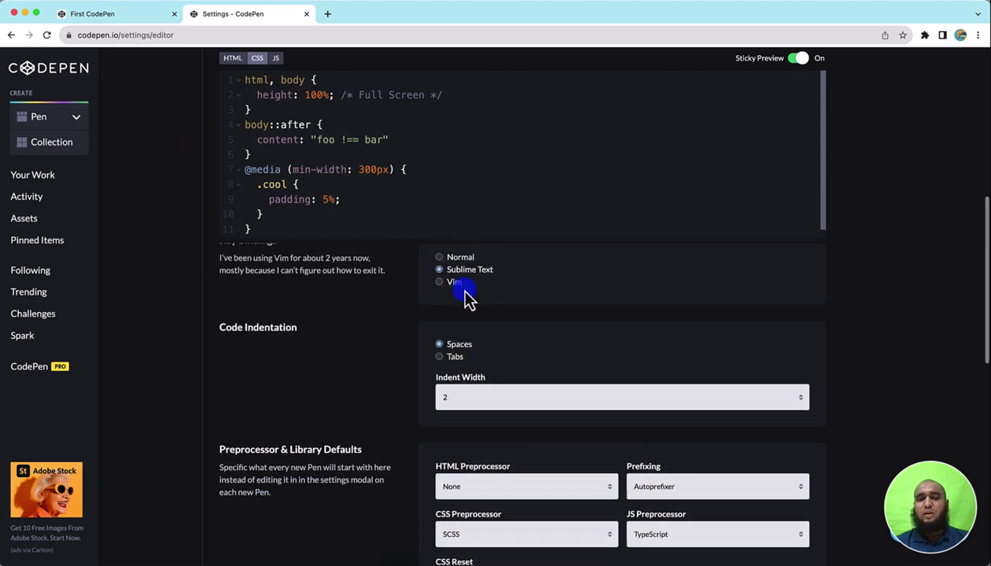
scroll(464, 297, up, 1)
scroll(464, 290, up, 2)
scroll(459, 290, up, 3)
scroll(462, 295, up, 2)
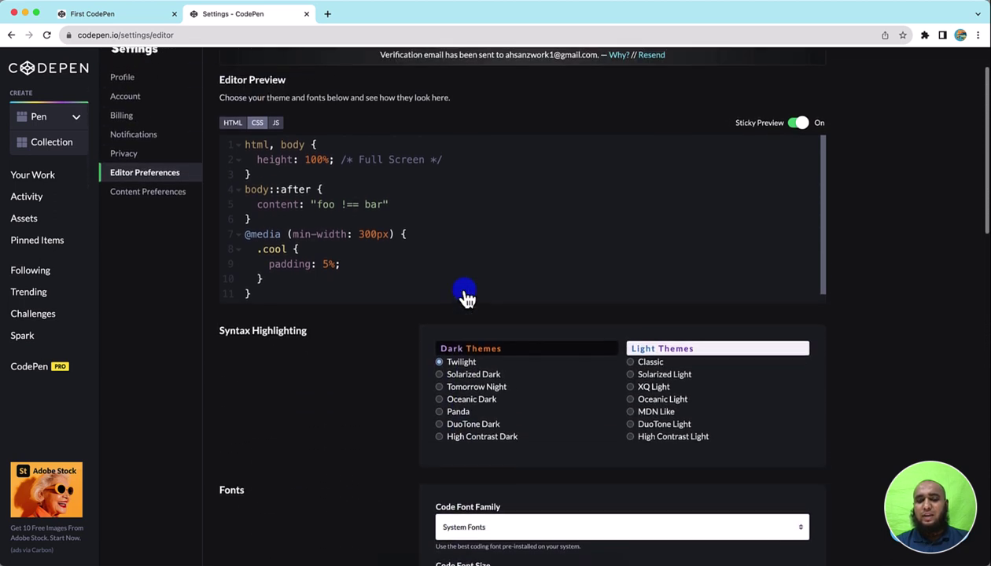
scroll(385, 355, down, 1)
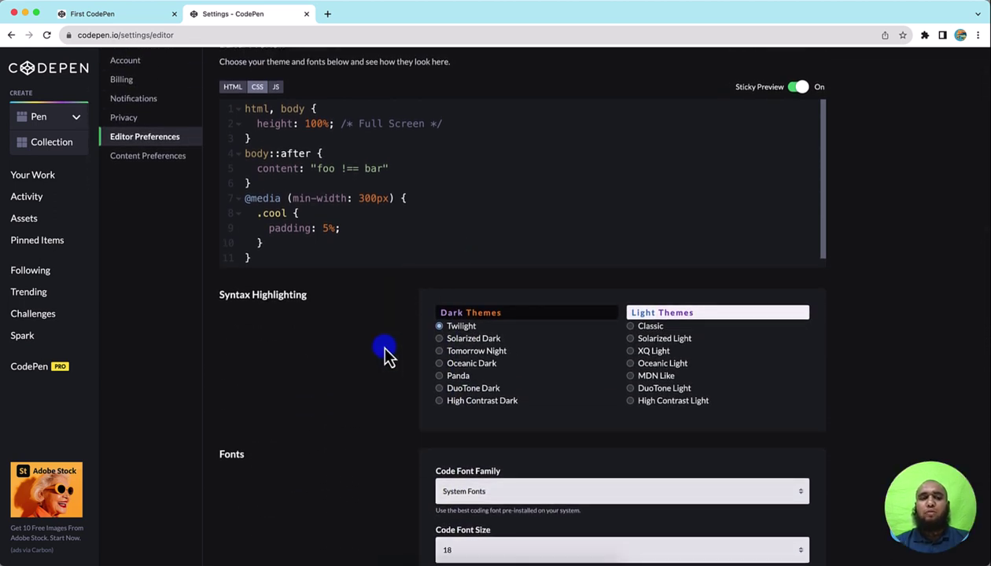
scroll(381, 381, down, 1)
scroll(381, 381, down, 4)
scroll(379, 379, down, 5)
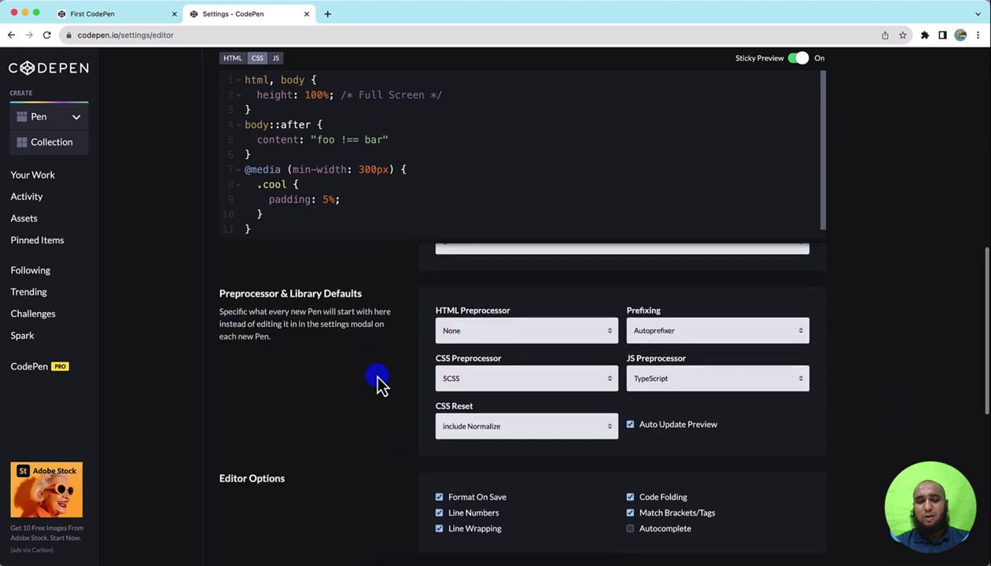
scroll(377, 381, down, 3)
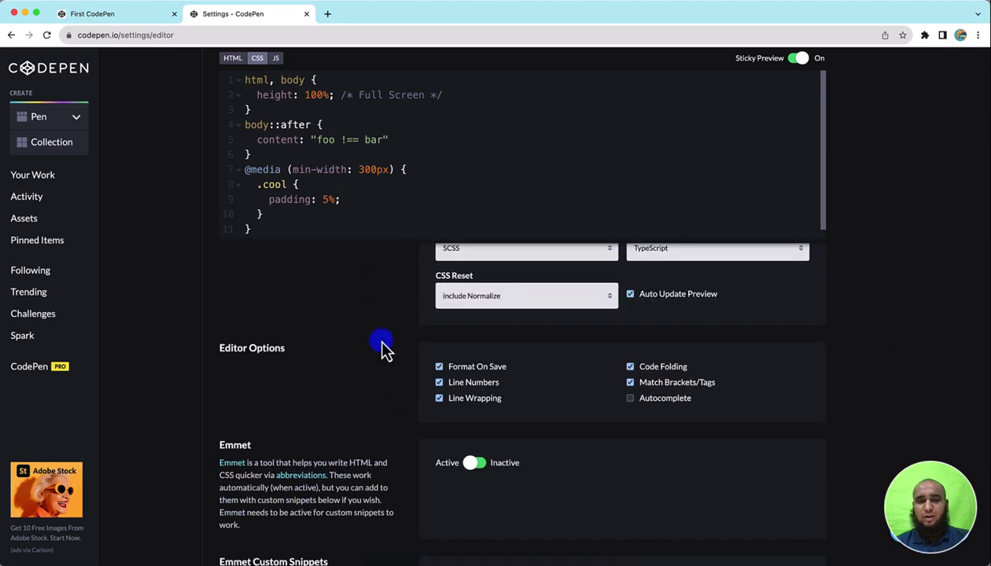
scroll(381, 347, up, 10)
scroll(369, 347, down, 1)
scroll(372, 378, down, 2)
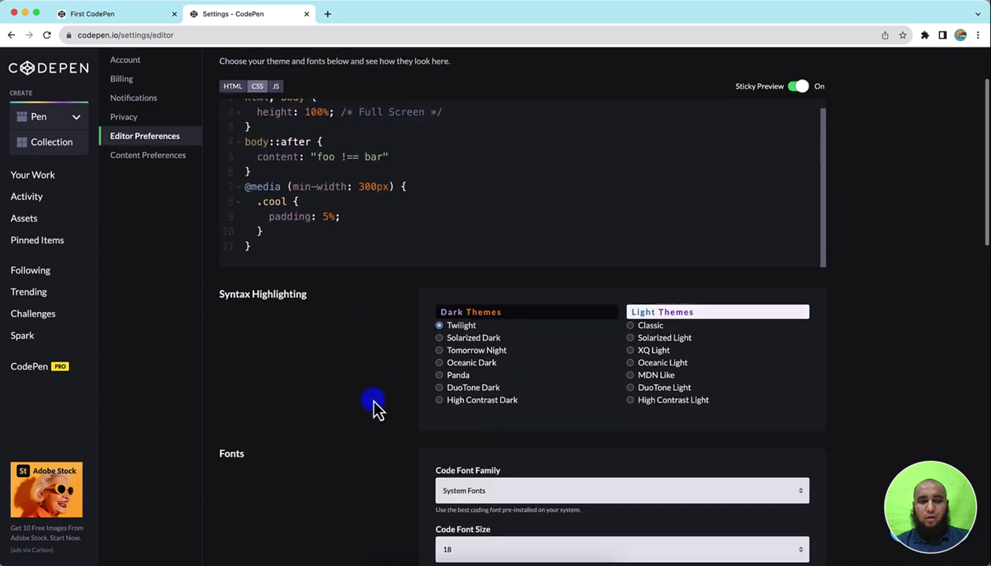
scroll(375, 401, down, 1)
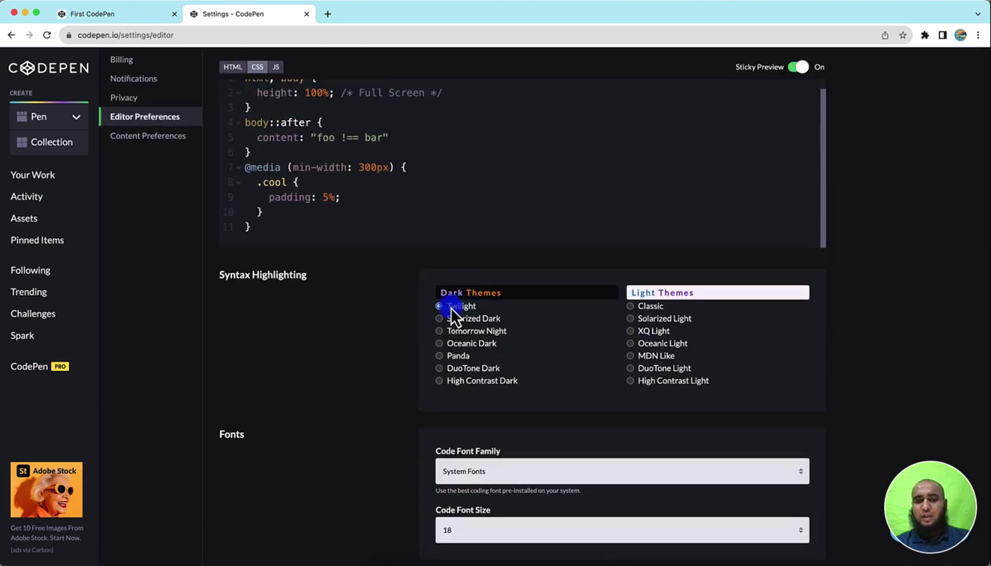
scroll(439, 360, down, 3)
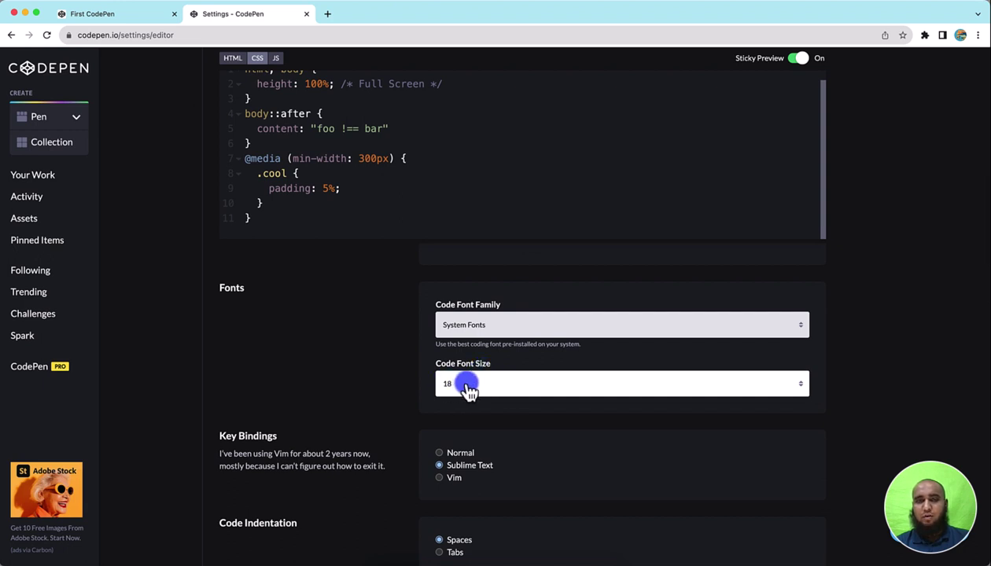
scroll(417, 421, down, 3)
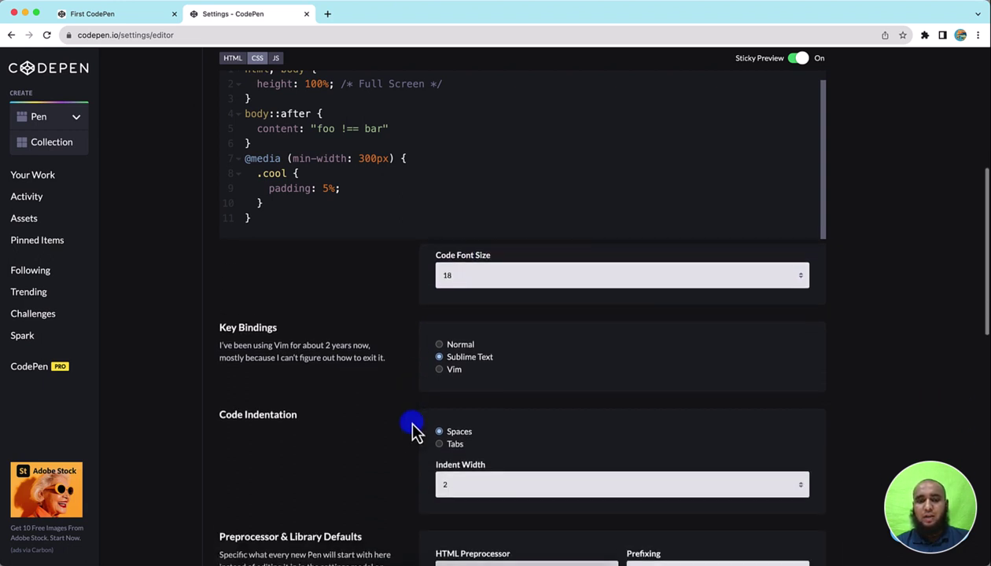
scroll(414, 429, down, 3)
scroll(414, 429, down, 3)
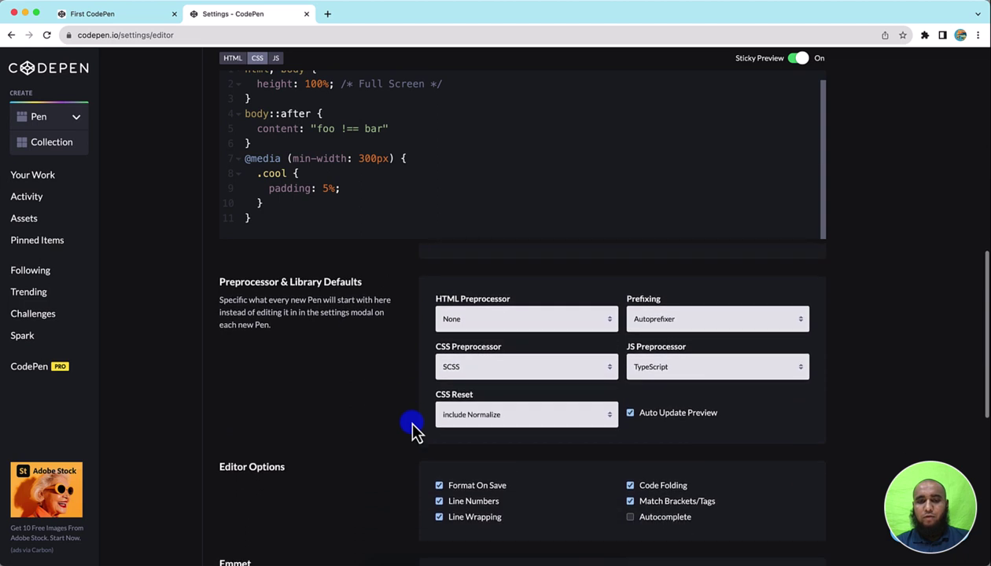
scroll(413, 425, down, 3)
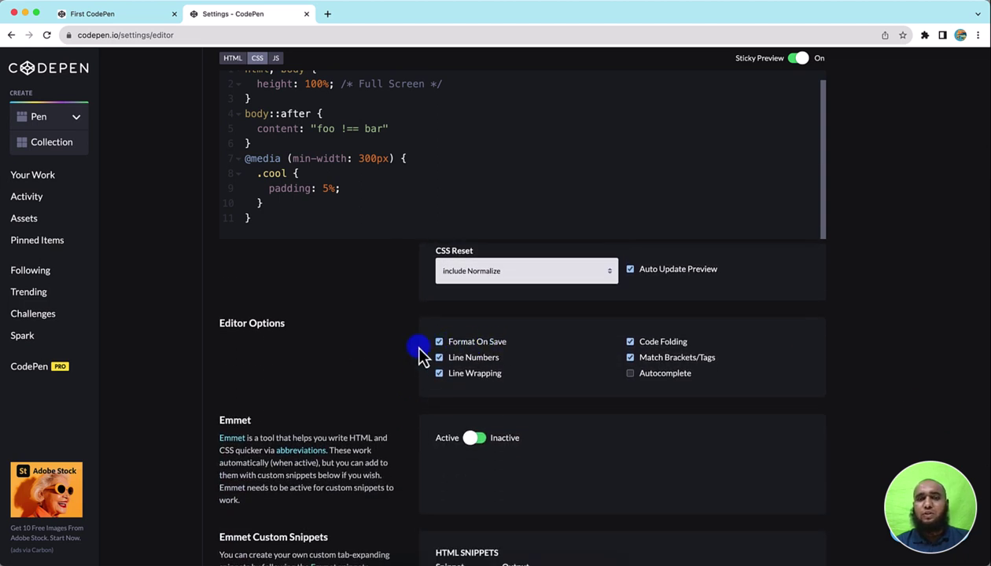
scroll(398, 310, up, 9)
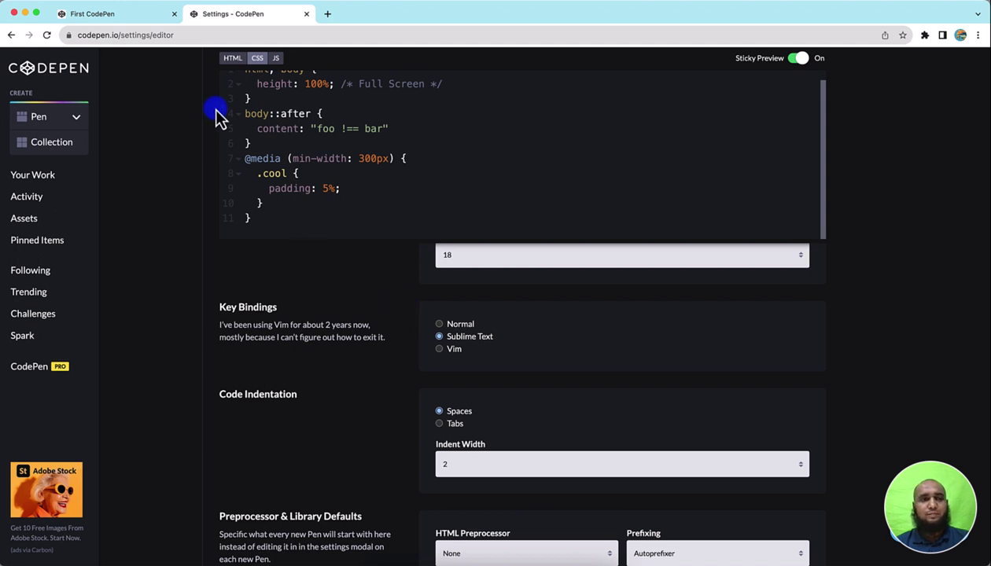
- Switch back to the First CodePen tab previewing 'hello from zaions!'
click(132, 16)
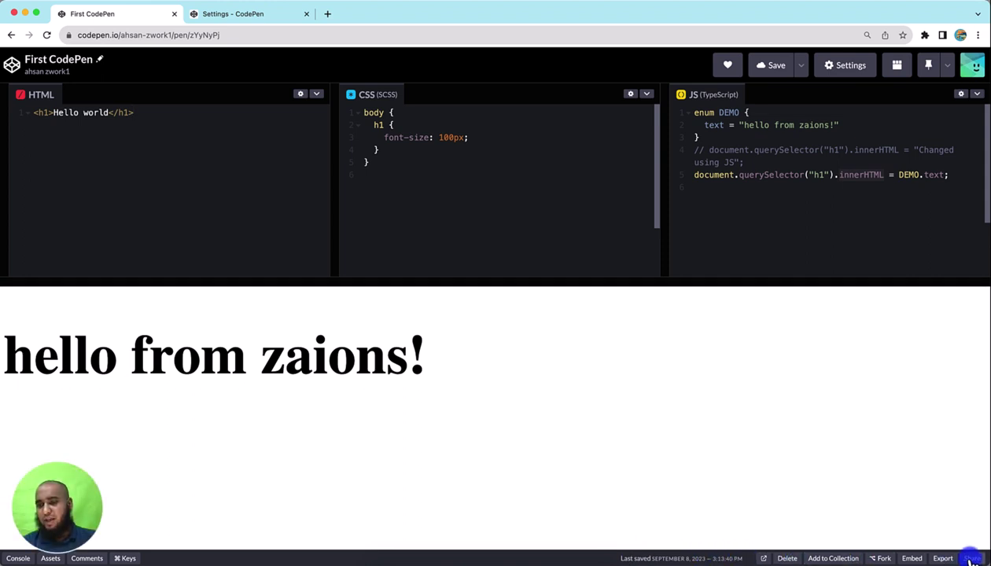
- Copy the pen's share link and open a new incognito window
click(972, 559)
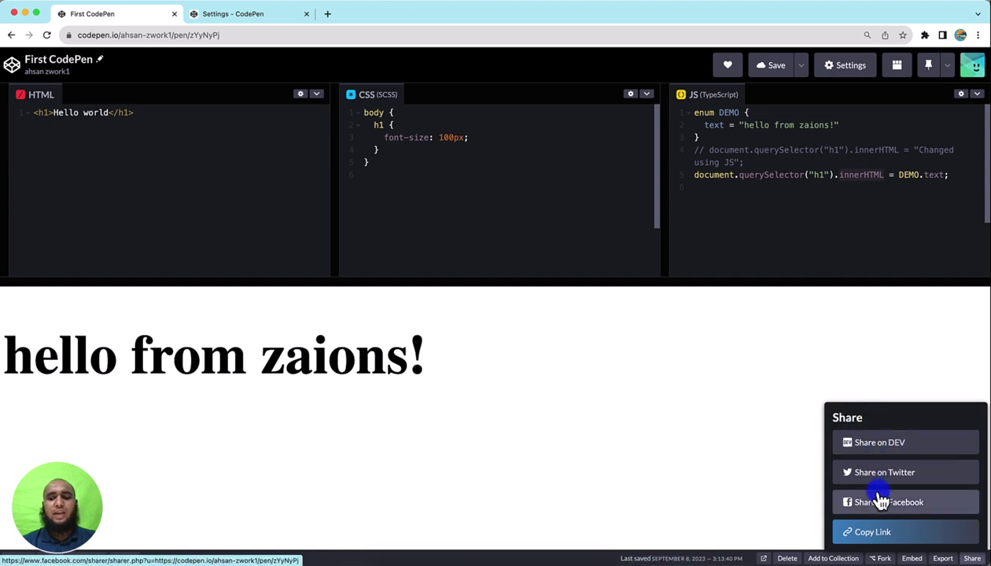
click(871, 543)
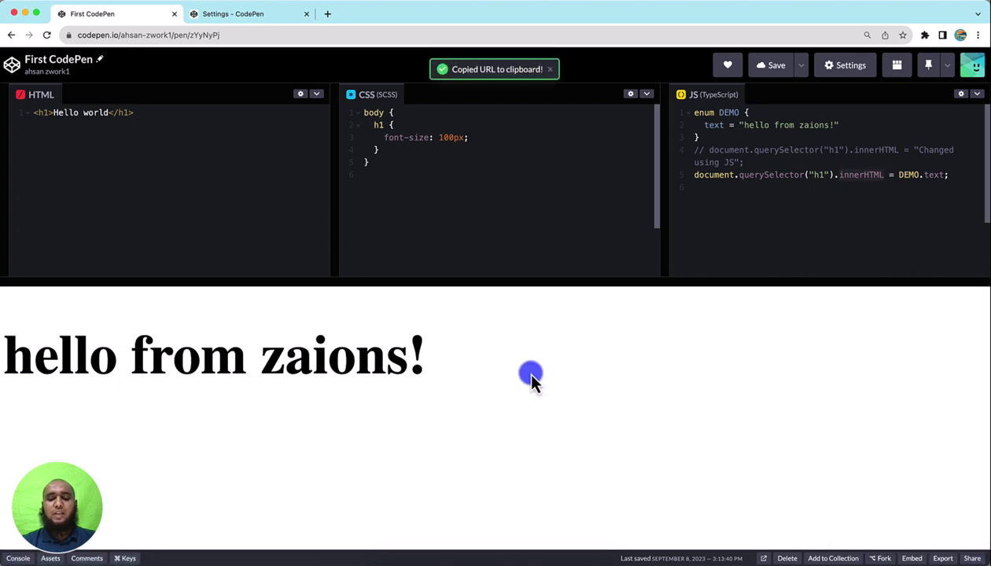
key(super+shift+n)
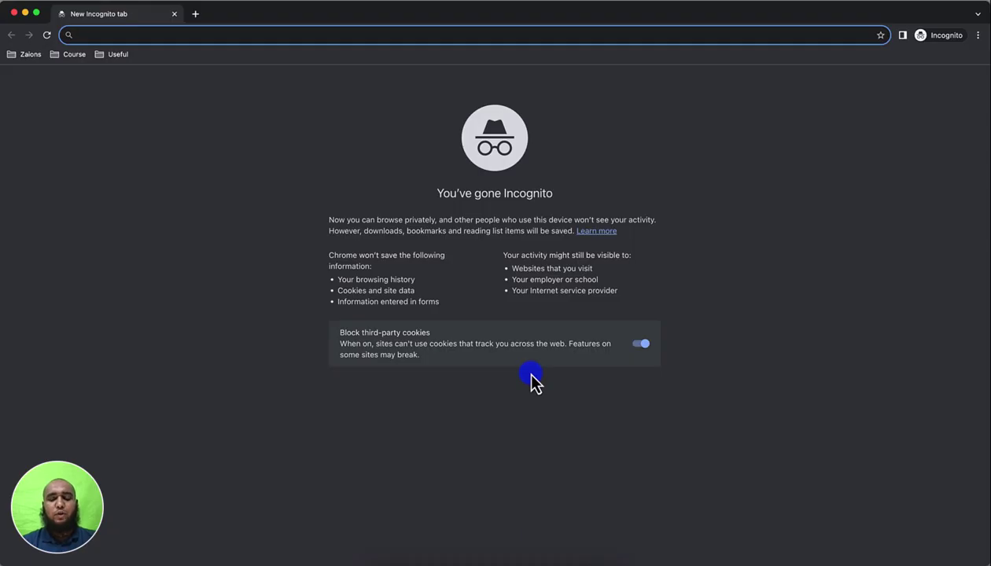
- Load the pasted pen URL in incognito, then select part of the address and the heading
text(https://codepen.io/ahsan-zwork1/pen/zYyNyPj)
key(Return)
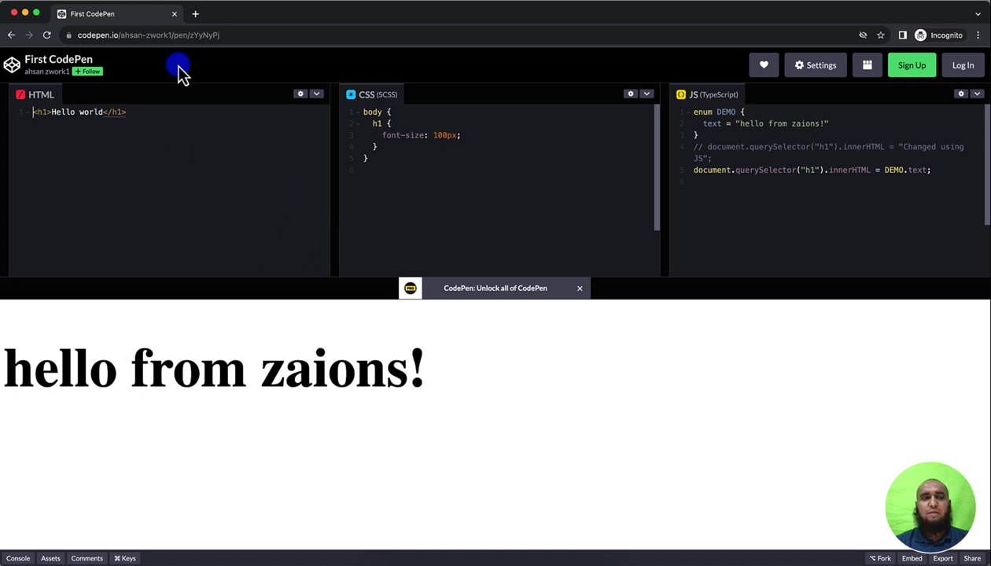
drag(95, 36, 250, 45)
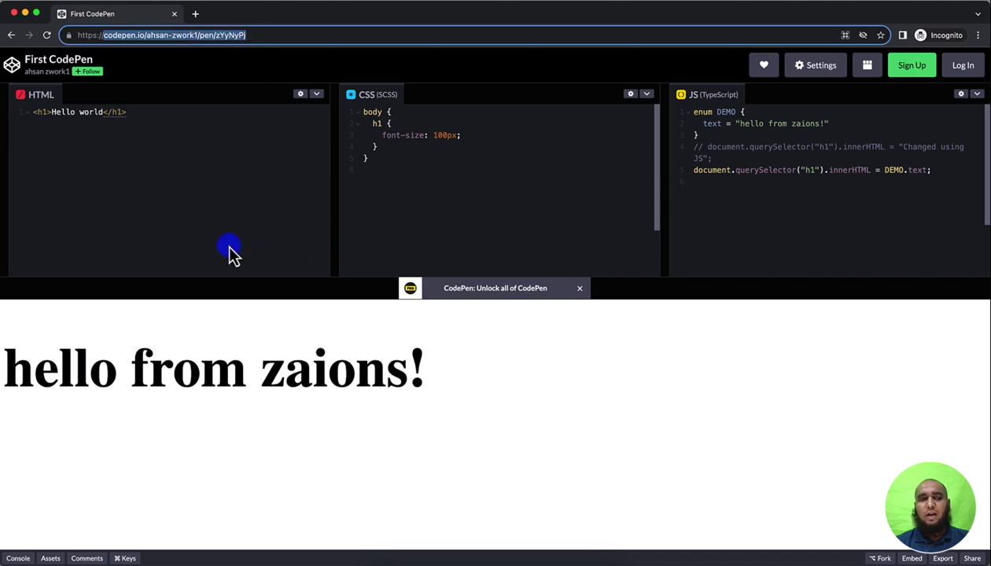
drag(4, 368, 429, 374)
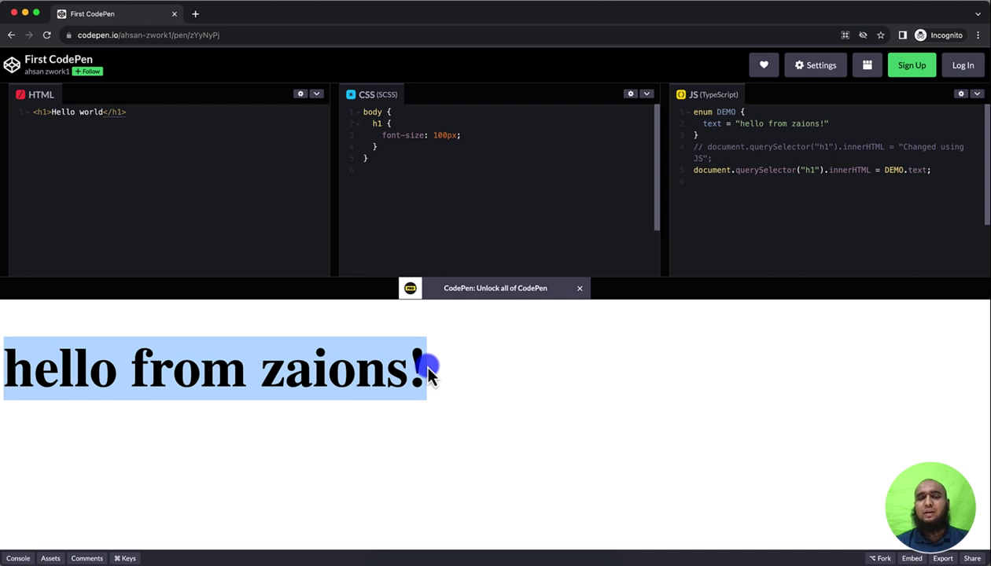
click(169, 161)
key(Return)
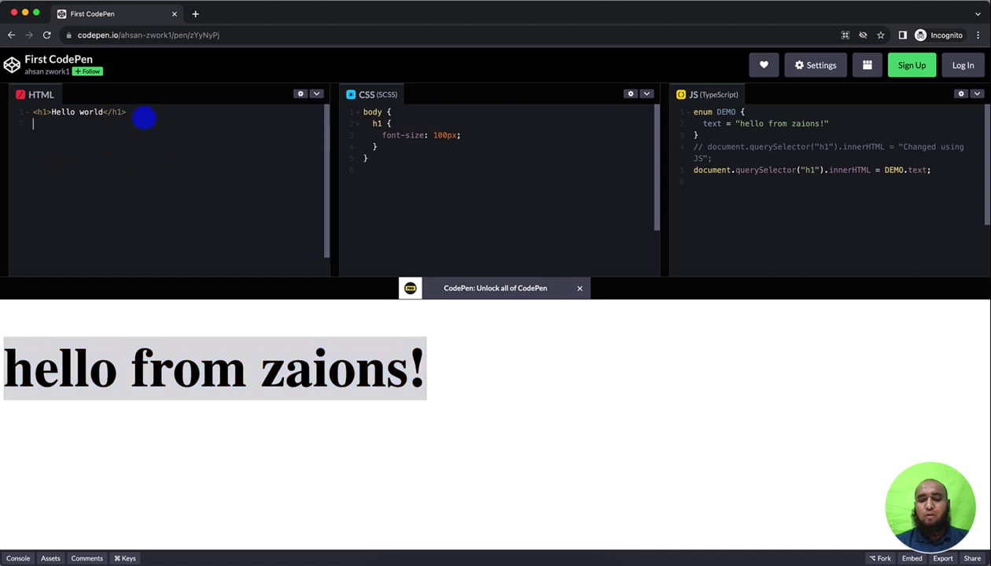
text(<h2>)
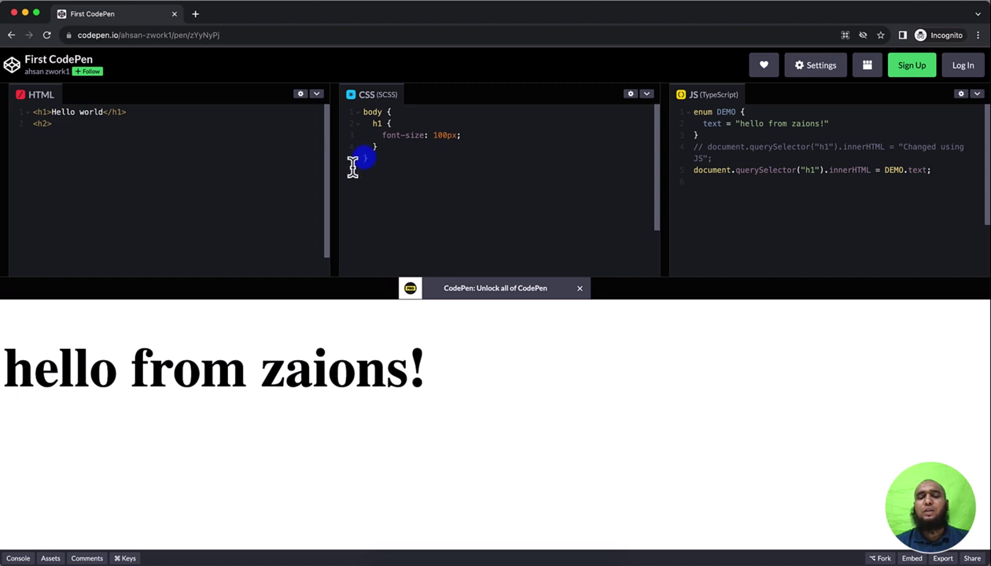
key(BackSpace)
key(BackSpace)
key(BackSpace)
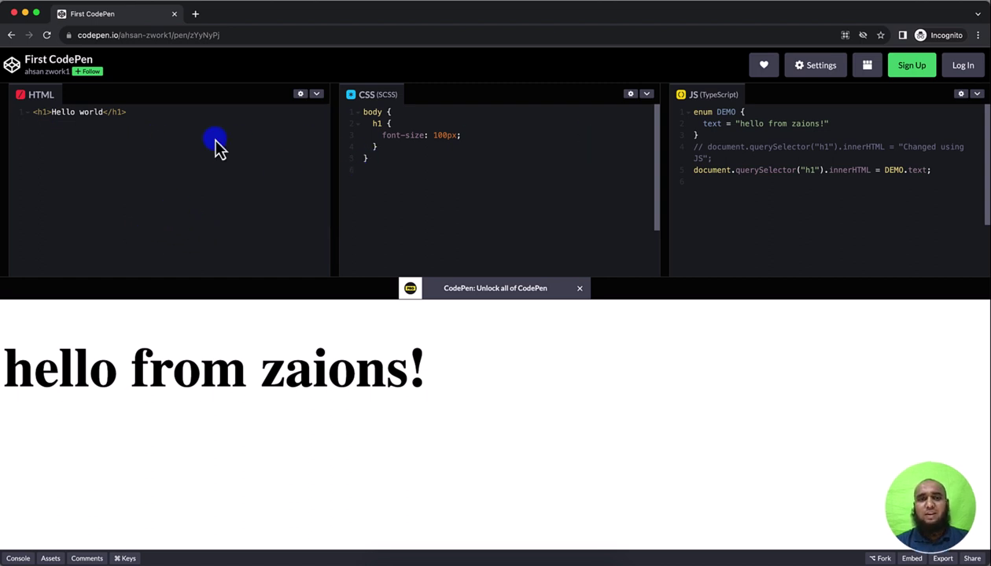